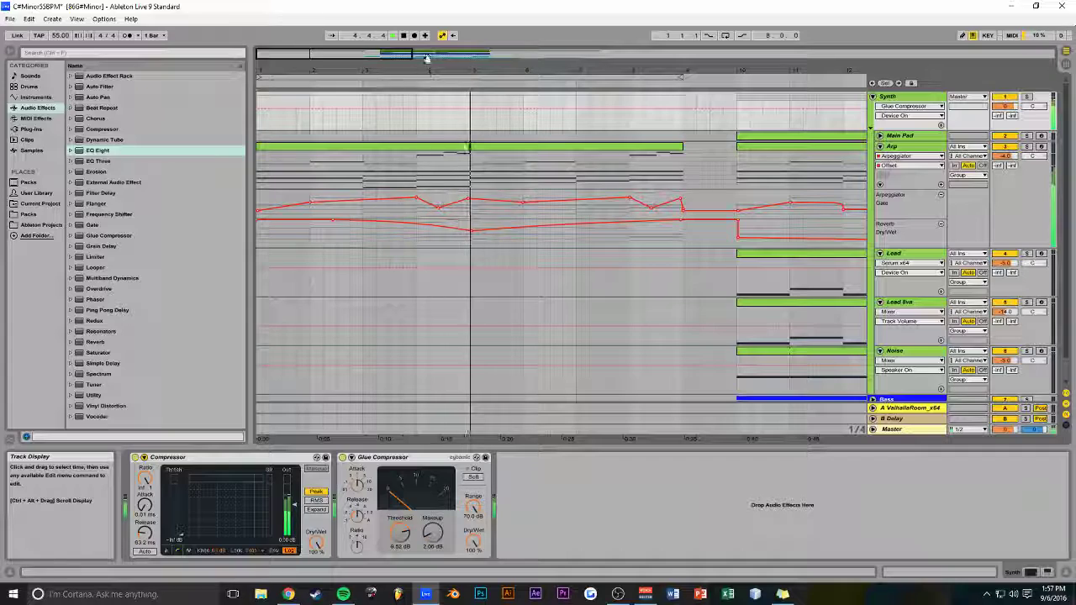
Bend the Arp track's rising Reverb Dry/Wet automation segment between bars 5 and 9 into a curve
{"action": "left_click_drag", "start_coordinate": [412, 54], "coordinate": [435, 54]}
{"action": "scroll", "coordinate": [463, 128], "scroll_direction": "down", "scroll_amount": 1}
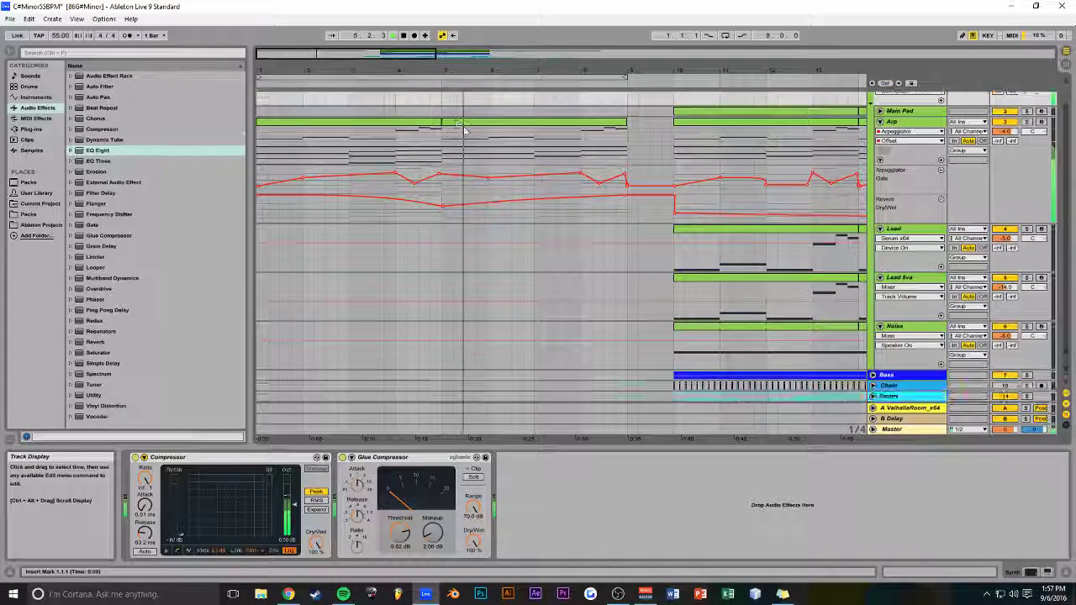
{"action": "left_click_drag", "start_coordinate": [538, 202], "coordinate": [598, 199]}
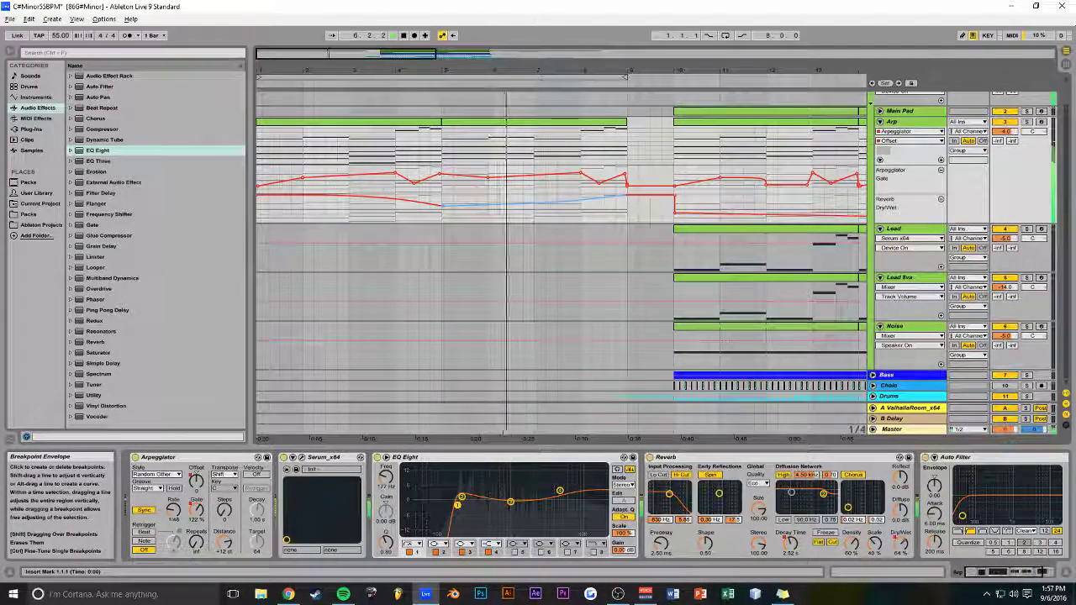
Play through the arrangement to the section after bar 18 and unfold the Drums group there
{"action": "left_click_drag", "start_coordinate": [458, 71], "coordinate": [459, 59]}
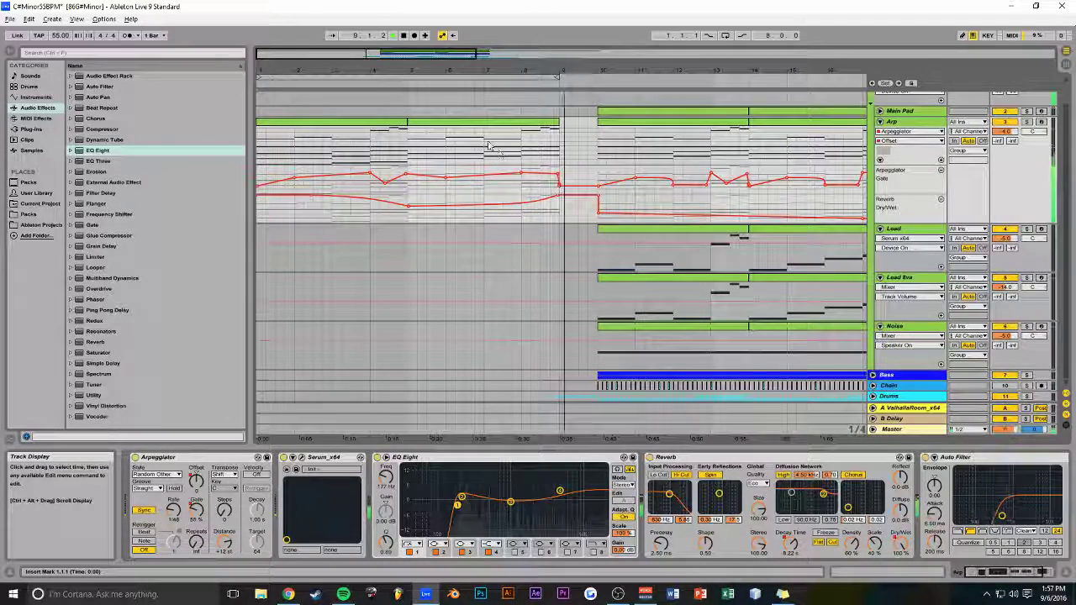
{"action": "left_click_drag", "start_coordinate": [579, 74], "coordinate": [437, 77]}
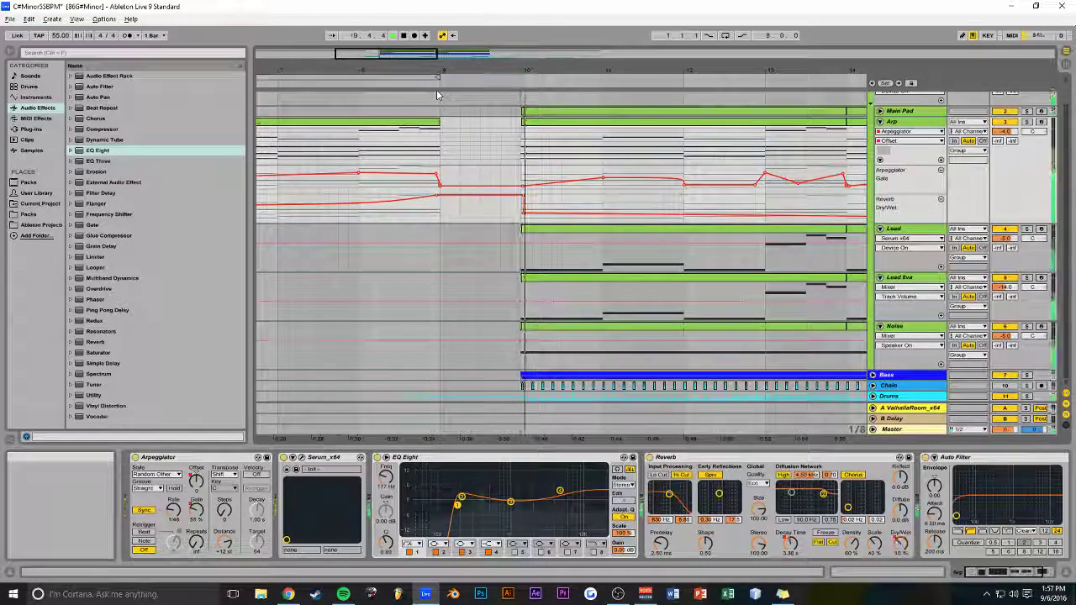
{"action": "left_click_drag", "start_coordinate": [407, 61], "coordinate": [477, 59]}
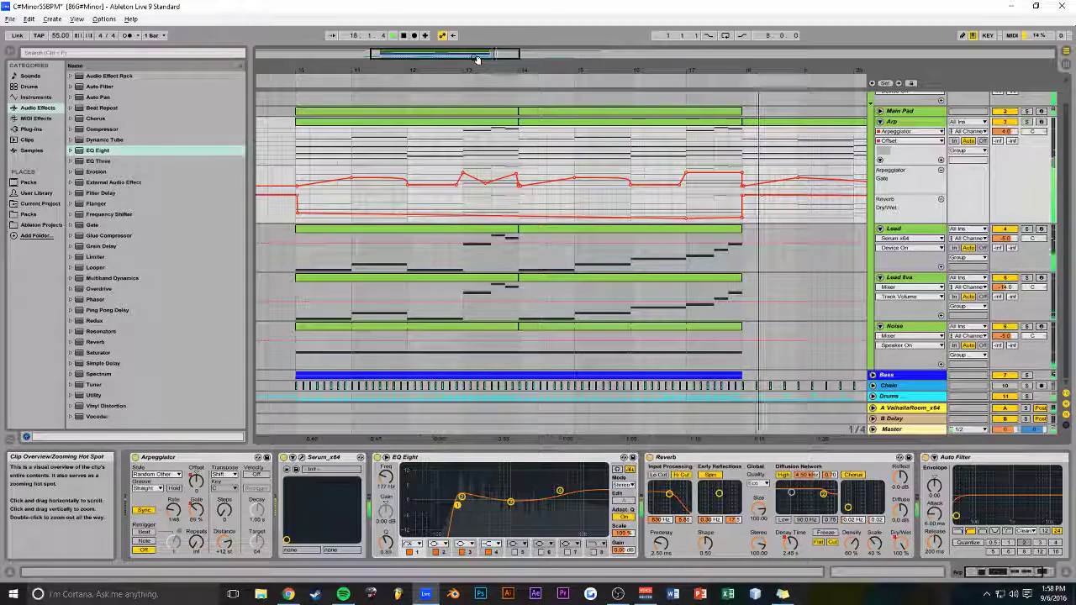
{"action": "left_click_drag", "start_coordinate": [477, 58], "coordinate": [542, 273]}
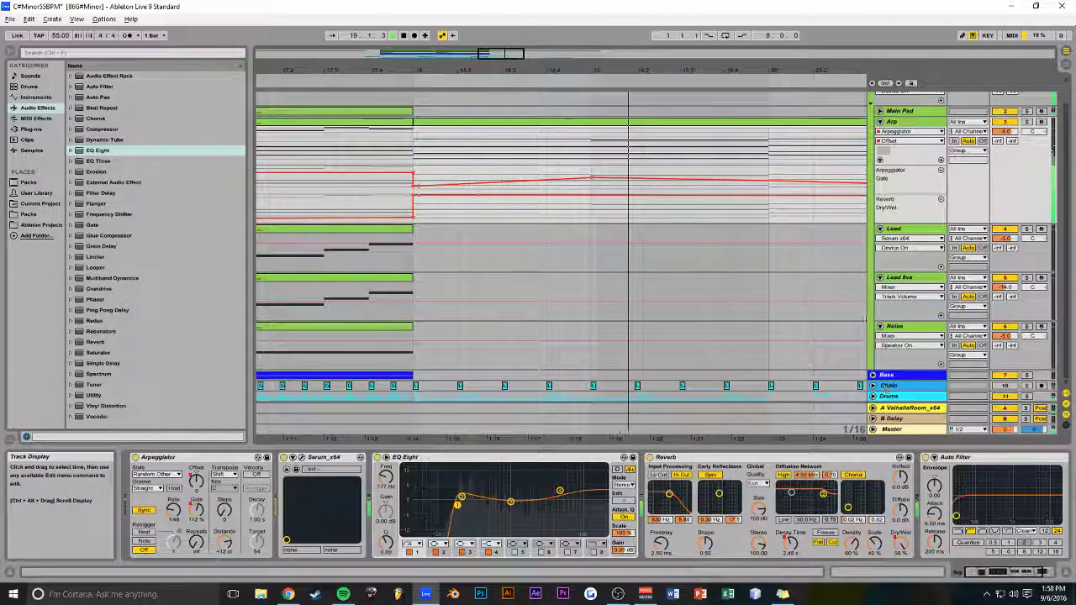
{"action": "left_click", "coordinate": [873, 396]}
{"action": "scroll", "coordinate": [643, 286], "scroll_direction": "down", "scroll_amount": 5}
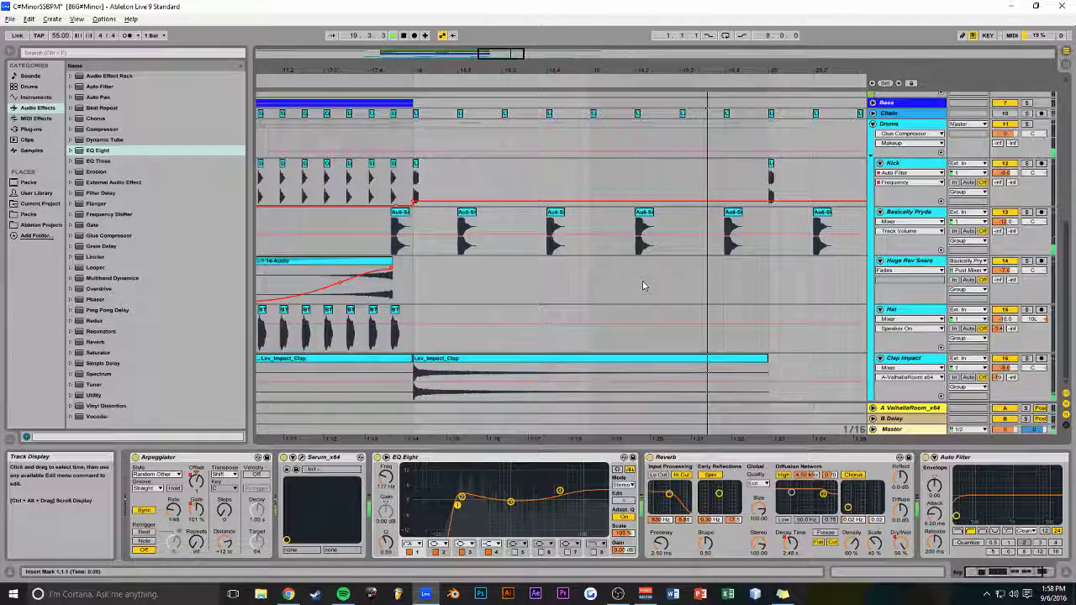
{"action": "left_click_drag", "start_coordinate": [515, 54], "coordinate": [529, 51]}
In the Packs folder, expand Splice Sounds down to the Chillstep & Future Beat pack's CFB_Claps___Snares_FRK folder
{"action": "left_click", "coordinate": [28, 213]}
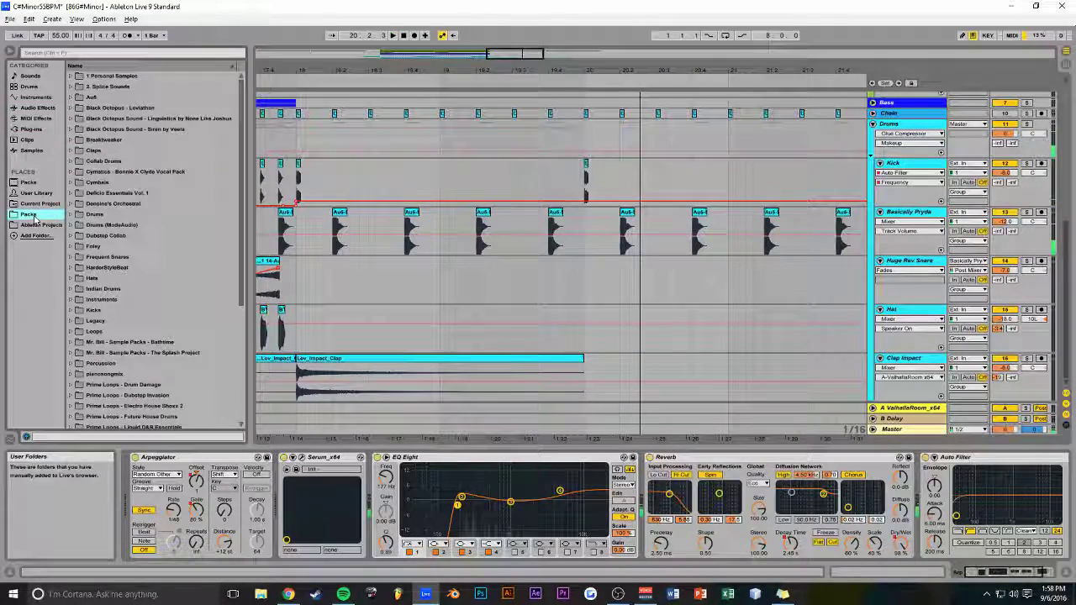
{"action": "left_click", "coordinate": [71, 88]}
{"action": "left_click", "coordinate": [78, 98]}
{"action": "left_click", "coordinate": [84, 108]}
{"action": "left_click", "coordinate": [91, 118]}
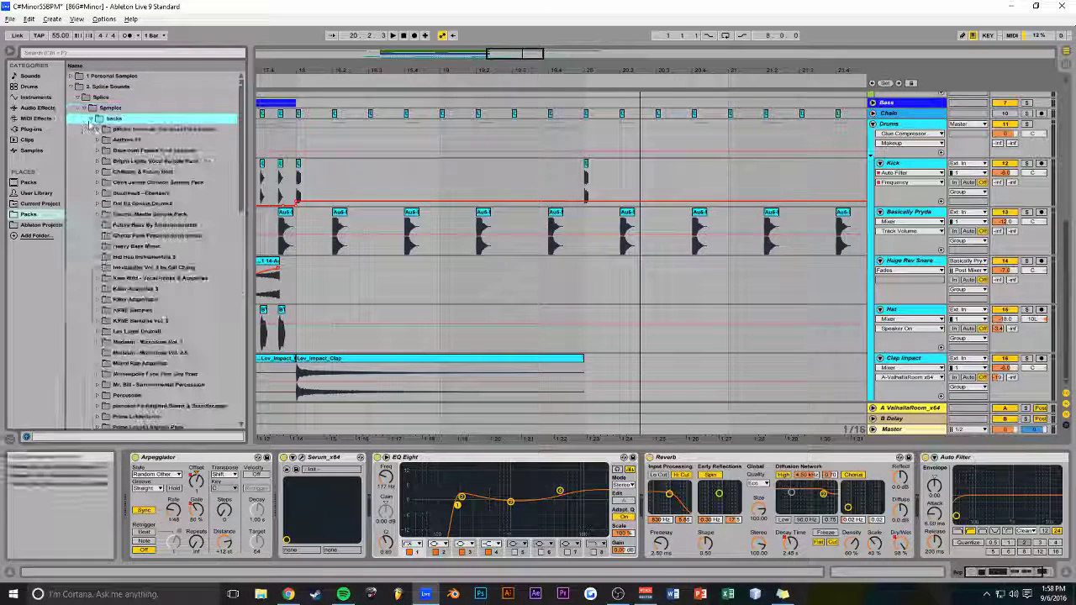
{"action": "left_click", "coordinate": [97, 172]}
{"action": "left_click", "coordinate": [104, 182]}
{"action": "left_click", "coordinate": [111, 192]}
{"action": "left_click", "coordinate": [117, 204]}
{"action": "left_click", "coordinate": [123, 214]}
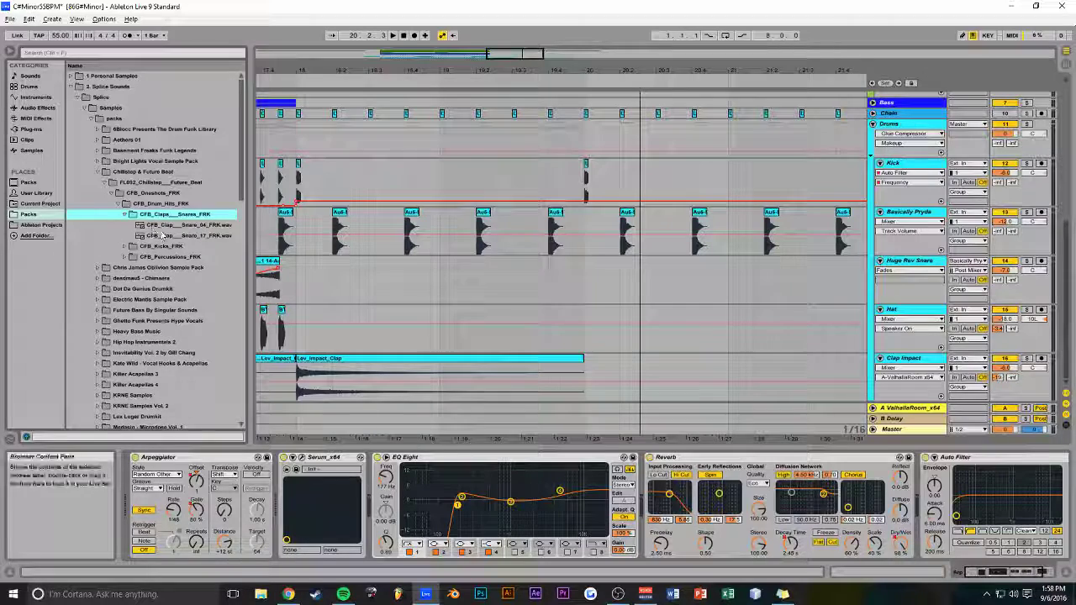
Audition the CFB_Clap___Snare_04 and 17 samples, then collapse the Splice Sounds folder
{"action": "left_click", "coordinate": [159, 225]}
{"action": "left_click", "coordinate": [164, 235]}
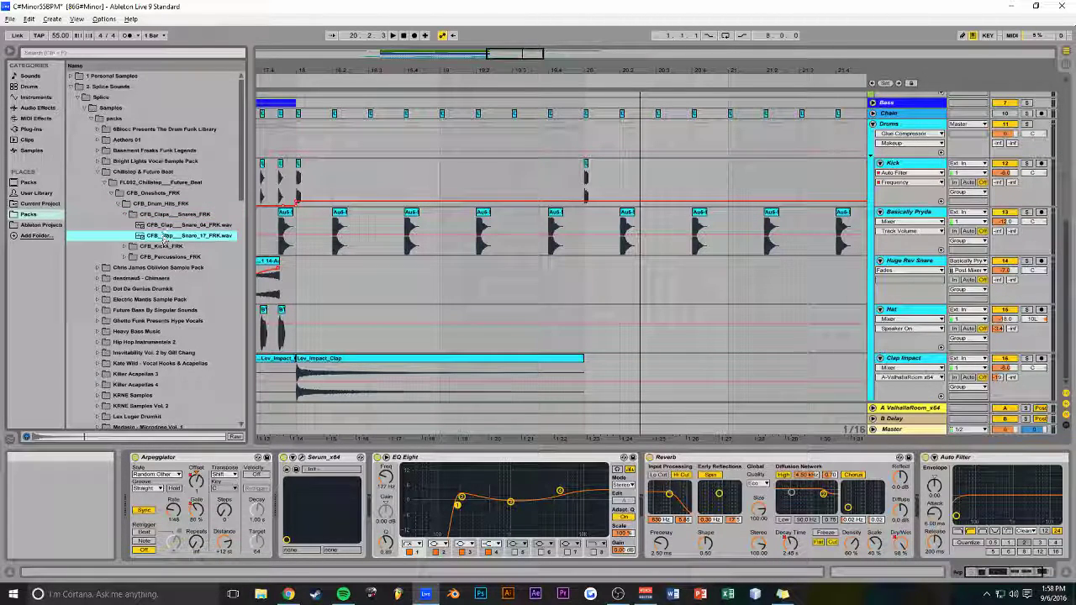
{"action": "left_click", "coordinate": [161, 226]}
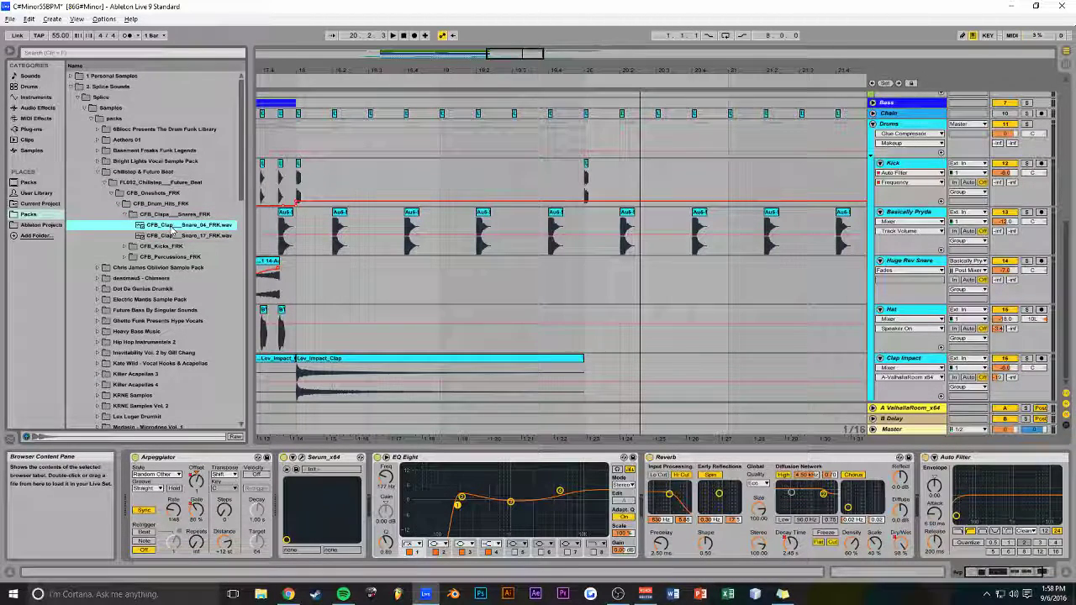
{"action": "left_click", "coordinate": [70, 87]}
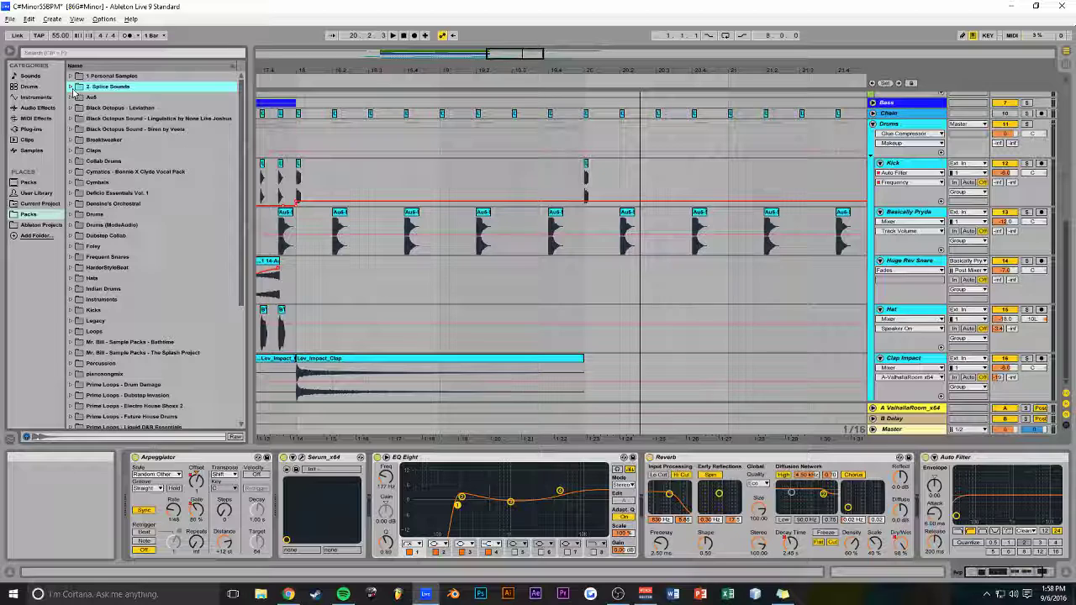
Expand the Breaktweaker pack's 3-Clap folder and its Electro subfolder
{"action": "scroll", "coordinate": [105, 170], "scroll_direction": "down", "scroll_amount": 2}
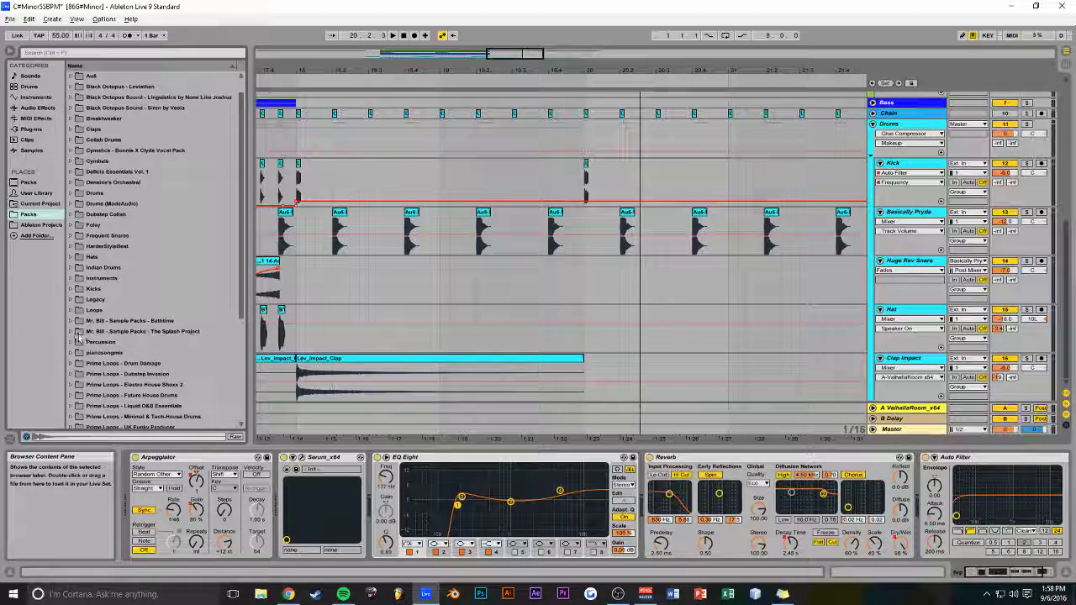
{"action": "scroll", "coordinate": [112, 271], "scroll_direction": "up", "scroll_amount": 2}
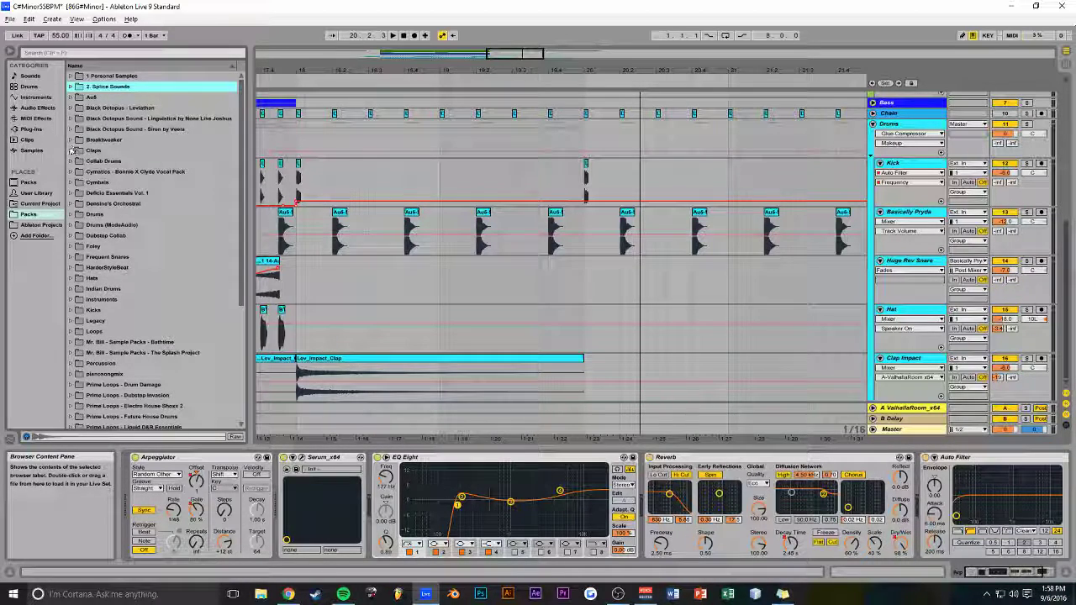
{"action": "left_click", "coordinate": [70, 139]}
{"action": "left_click", "coordinate": [76, 172]}
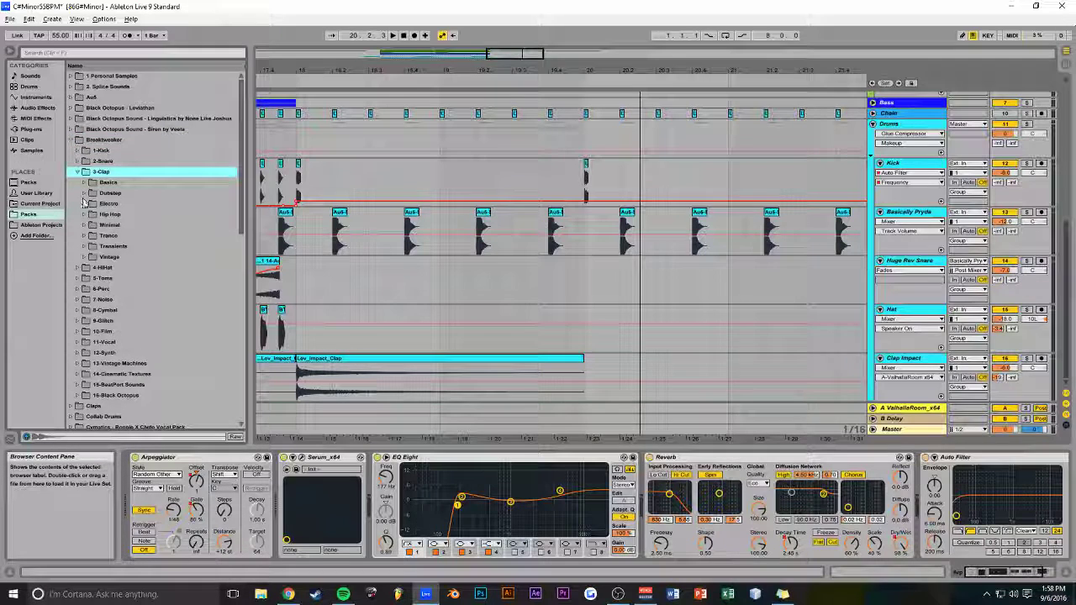
{"action": "left_click", "coordinate": [87, 204]}
Audition the clap samples in the Electro folder, from the Au5 and BT claps through JF-Clap Mob.wav
{"action": "left_click", "coordinate": [117, 246]}
{"action": "scroll", "coordinate": [128, 259], "scroll_direction": "down", "scroll_amount": 4}
{"action": "left_click", "coordinate": [158, 310]}
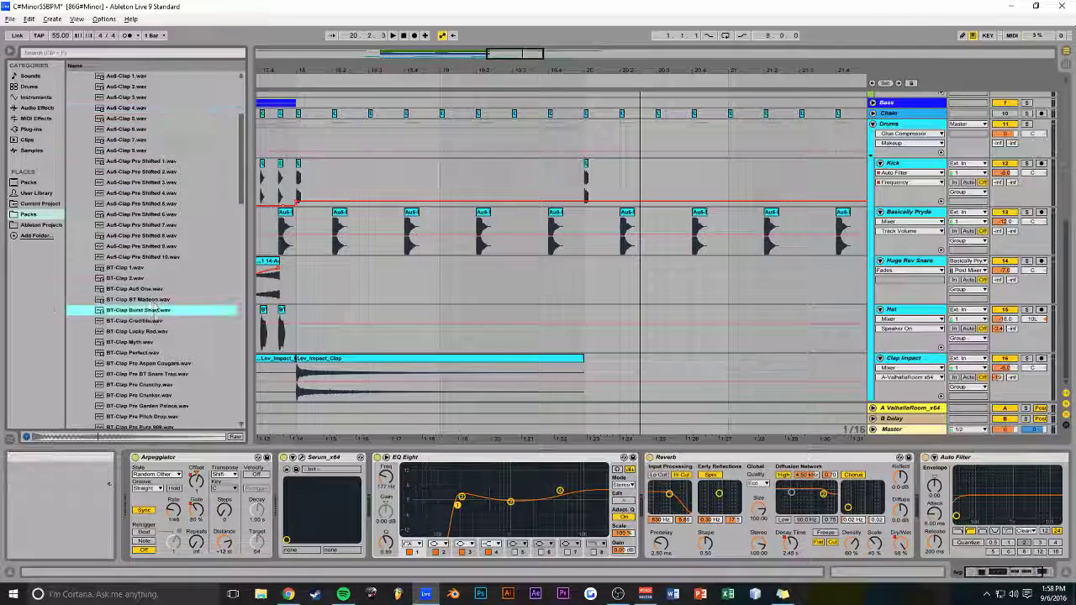
{"action": "left_click", "coordinate": [146, 226]}
{"action": "left_click", "coordinate": [146, 194]}
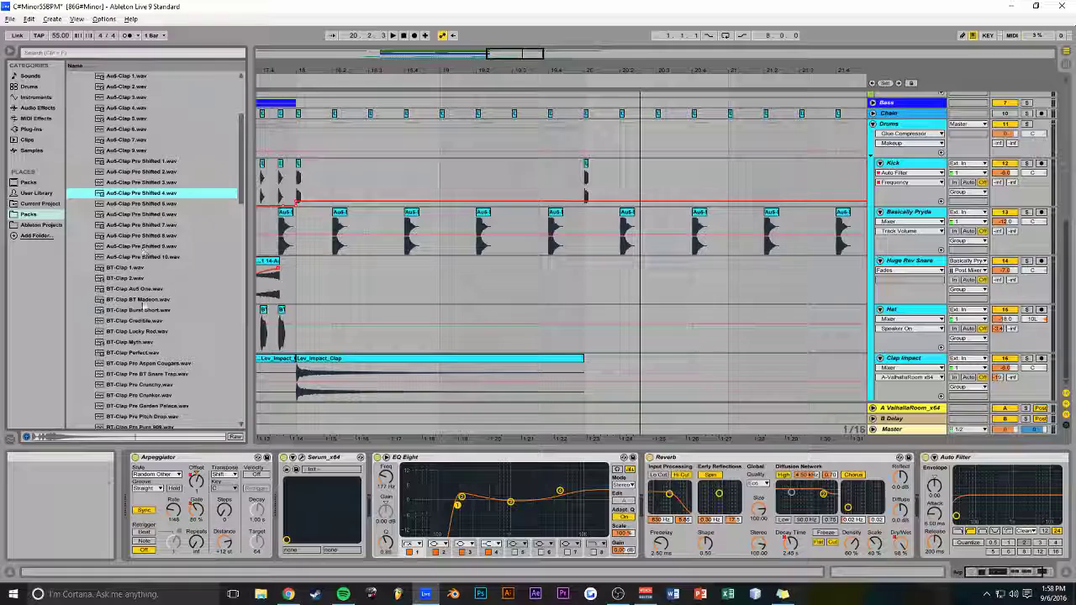
{"action": "left_click", "coordinate": [149, 332]}
{"action": "scroll", "coordinate": [154, 325], "scroll_direction": "down", "scroll_amount": 2}
{"action": "left_click", "coordinate": [159, 311]}
{"action": "scroll", "coordinate": [161, 313], "scroll_direction": "down", "scroll_amount": 2}
{"action": "left_click", "coordinate": [163, 312]}
{"action": "scroll", "coordinate": [164, 315], "scroll_direction": "down", "scroll_amount": 2}
{"action": "left_click", "coordinate": [165, 313]}
{"action": "left_click", "coordinate": [168, 331]}
{"action": "scroll", "coordinate": [176, 319], "scroll_direction": "down", "scroll_amount": 2}
{"action": "left_click", "coordinate": [176, 311]}
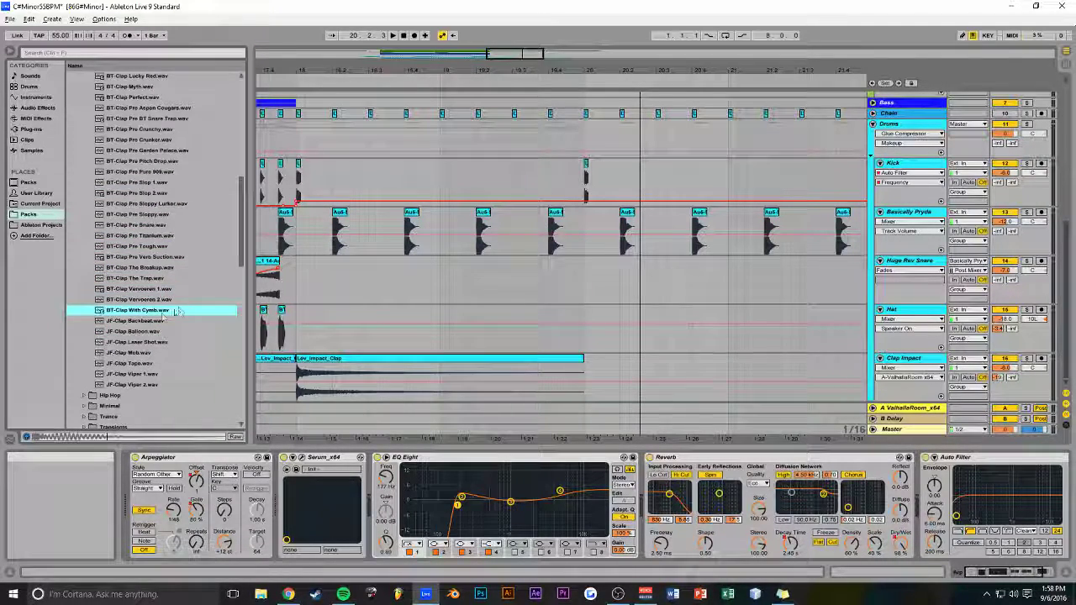
{"action": "left_click", "coordinate": [158, 332]}
{"action": "left_click", "coordinate": [177, 354]}
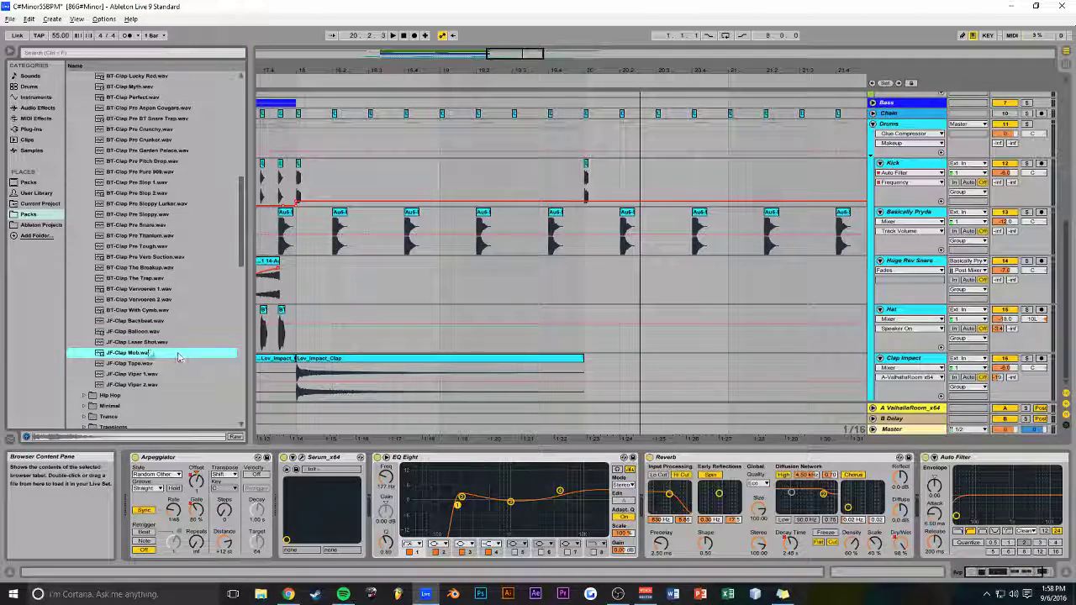
Insert a new audio track below Huge Rev Snare and place JF-Clap Mob.wav on it at 18.2
{"action": "left_click", "coordinate": [879, 271]}
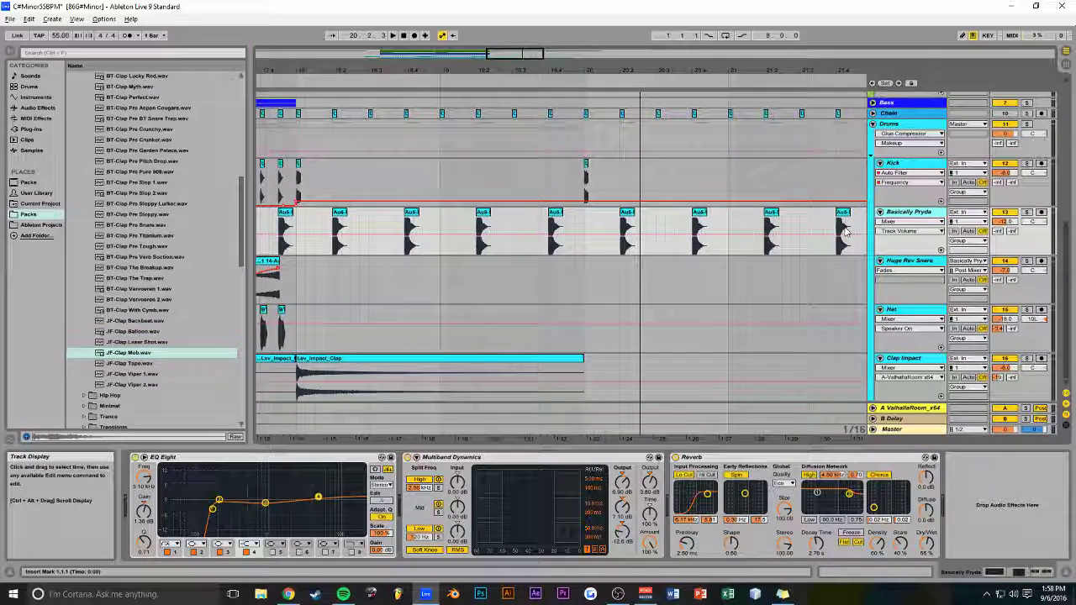
{"action": "key", "text": "ctrl+t"}
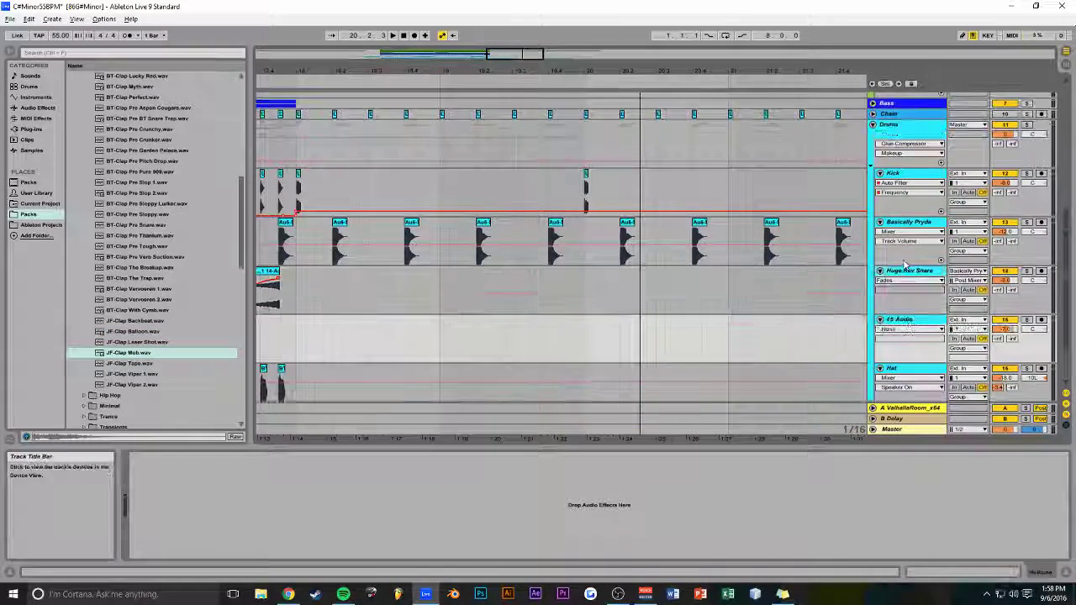
{"action": "left_click_drag", "start_coordinate": [122, 364], "coordinate": [360, 331]}
Duplicate the JF-Clap Mob clip in line with the snare hits up to bar 26, undoing the surplus copy
{"action": "key", "text": "ctrl+d"}
{"action": "key", "text": "ctrl+d"}
{"action": "key", "text": "ctrl+d"}
{"action": "key", "text": "ctrl+d"}
{"action": "key", "text": "ctrl+d"}
{"action": "key", "text": "ctrl+d"}
{"action": "key", "text": "ctrl+d"}
{"action": "key", "text": "ctrl+d"}
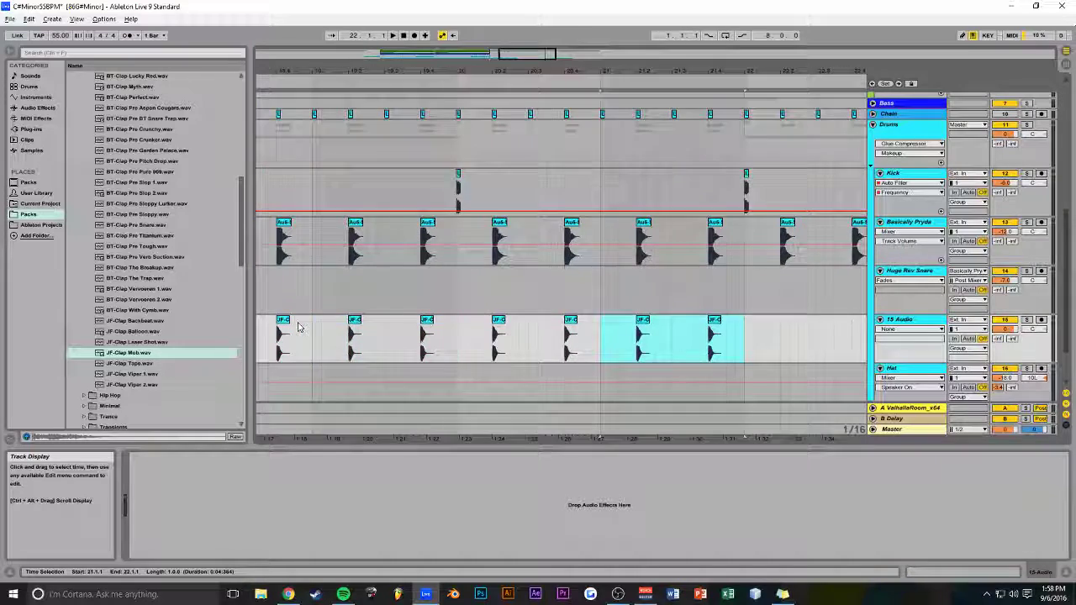
{"action": "key", "text": "ctrl+z"}
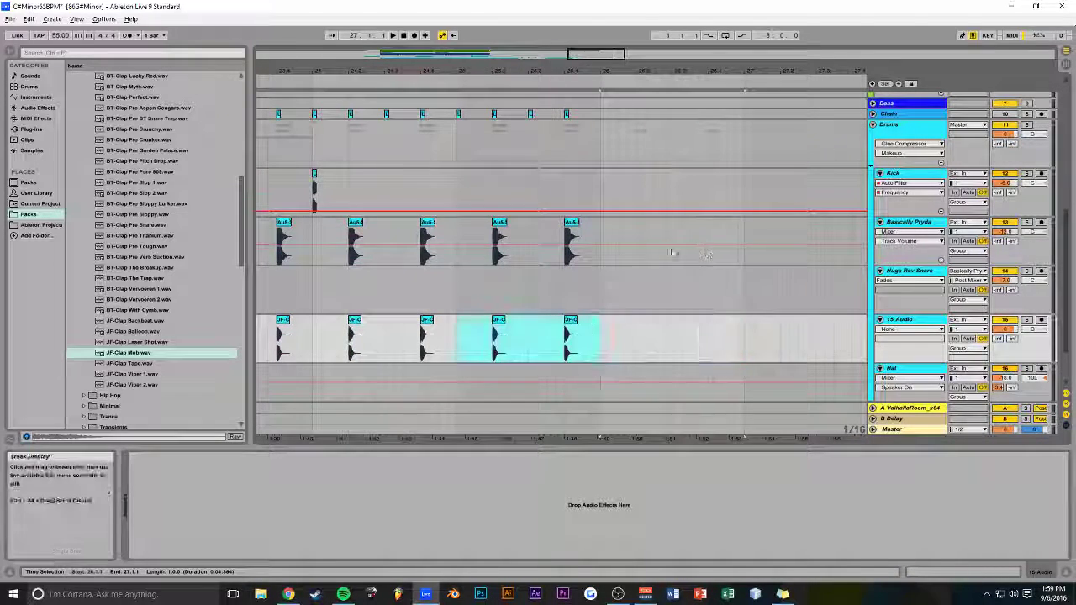
Deactivate the Basically Pryda snare clips from bar 18 to bar 26
{"action": "mouse_move", "coordinate": [605, 67]}
{"action": "left_mouse_down"}
{"action": "mouse_move", "coordinate": [602, 51]}
{"action": "mouse_move", "coordinate": [600, 72]}
{"action": "left_mouse_up"}
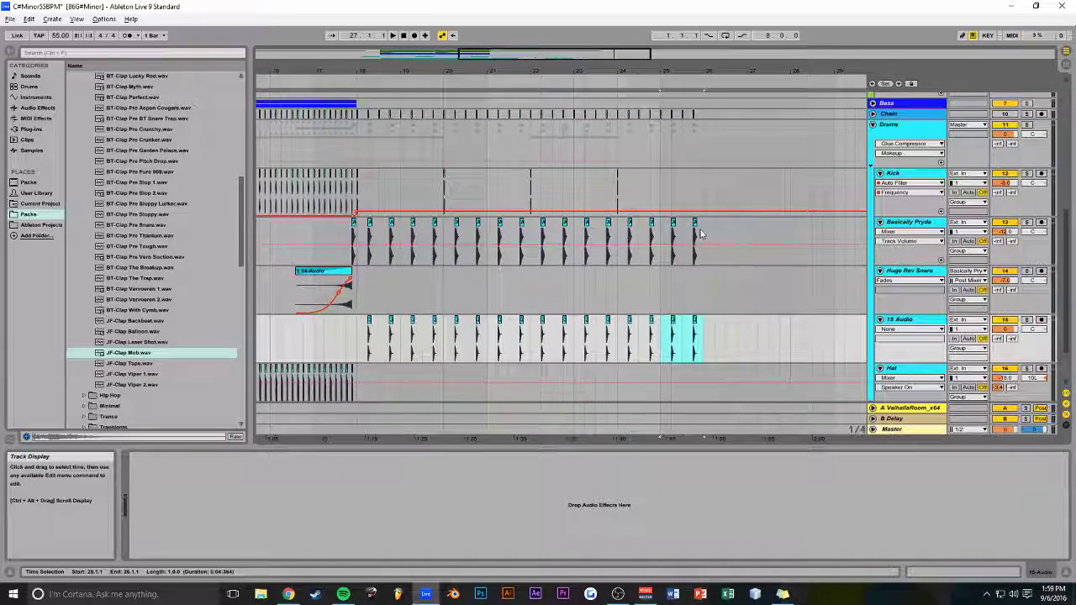
{"action": "left_click_drag", "start_coordinate": [703, 236], "coordinate": [473, 237]}
{"action": "left_click_drag", "start_coordinate": [360, 240], "coordinate": [355, 241]}
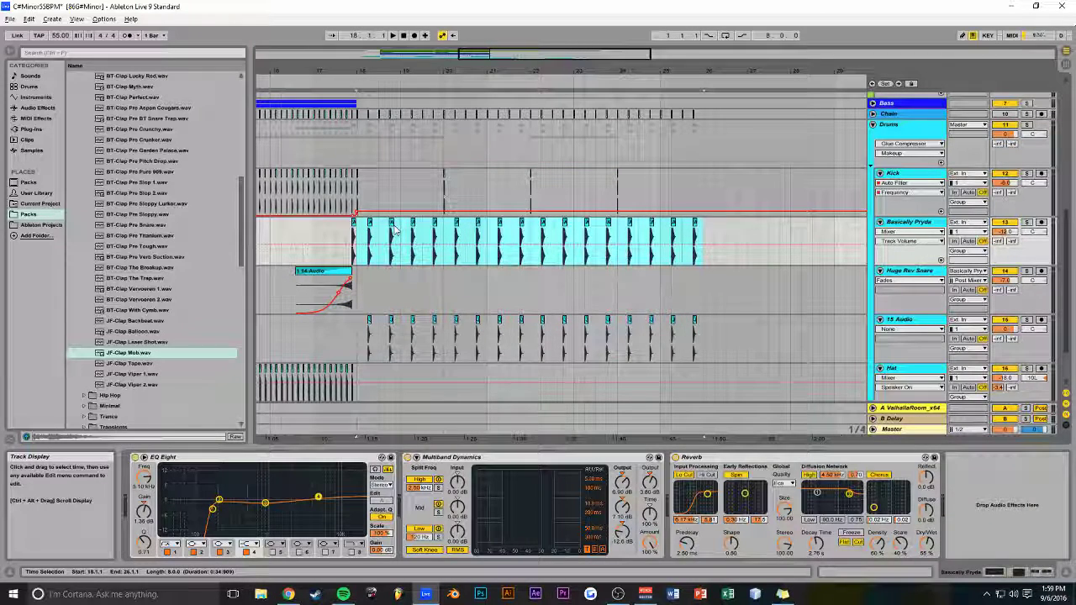
Play the new claps from bar 18 and solo the 15 Audio track
{"action": "left_click", "coordinate": [386, 281]}
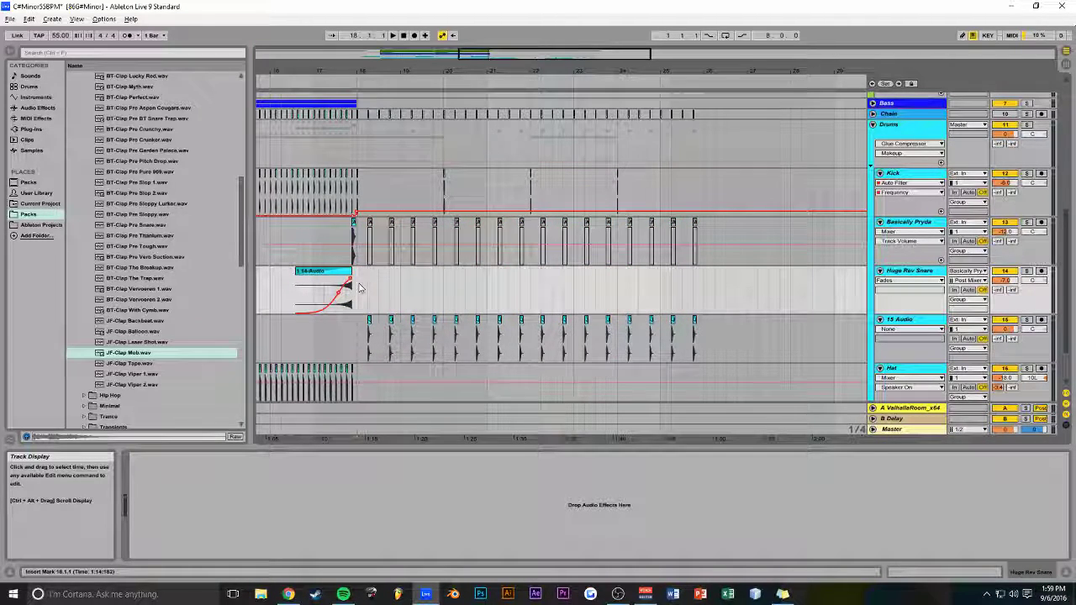
{"action": "left_click_drag", "start_coordinate": [504, 56], "coordinate": [507, 103]}
{"action": "left_click", "coordinate": [931, 341]}
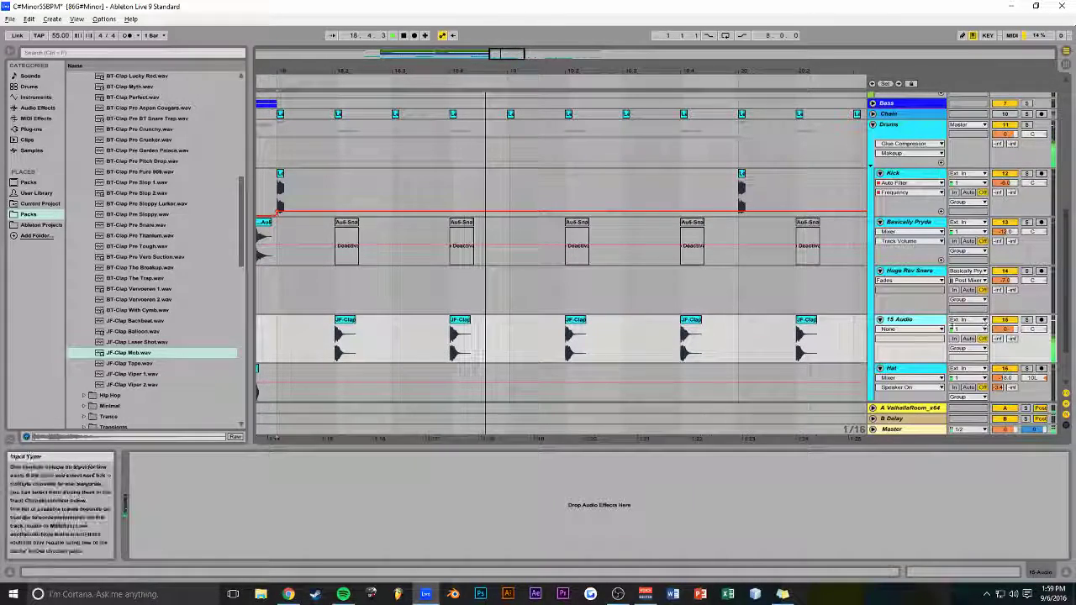
{"action": "left_click", "coordinate": [1026, 321]}
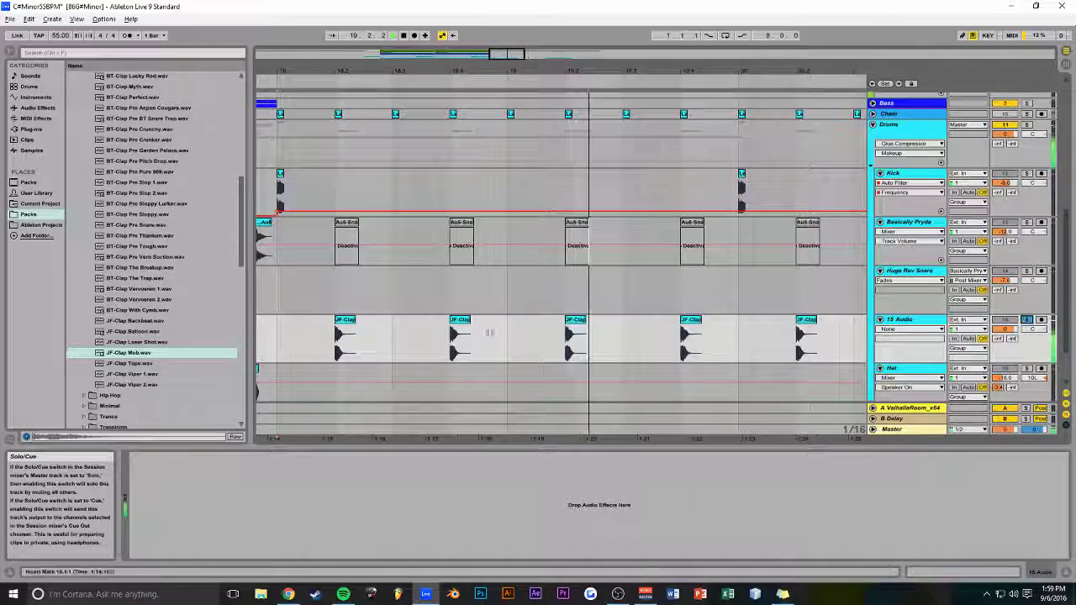
Audition the remaining JF claps and replace the first clap at 18.2 with JF-Clap Viper 2.wav
{"action": "left_click", "coordinate": [122, 363]}
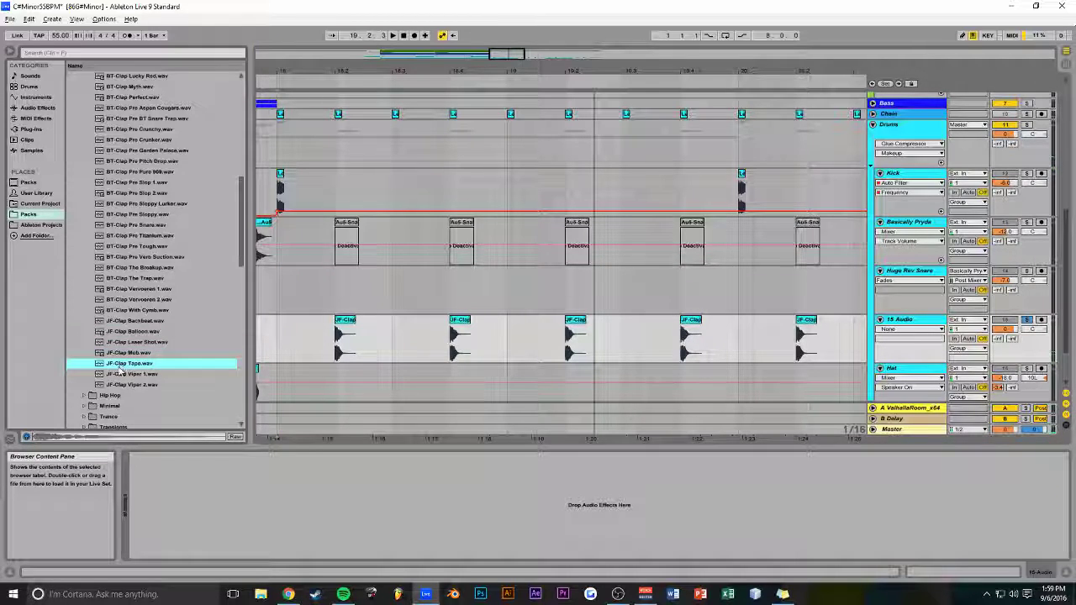
{"action": "left_click", "coordinate": [135, 377]}
{"action": "left_click_drag", "start_coordinate": [132, 384], "coordinate": [349, 351]}
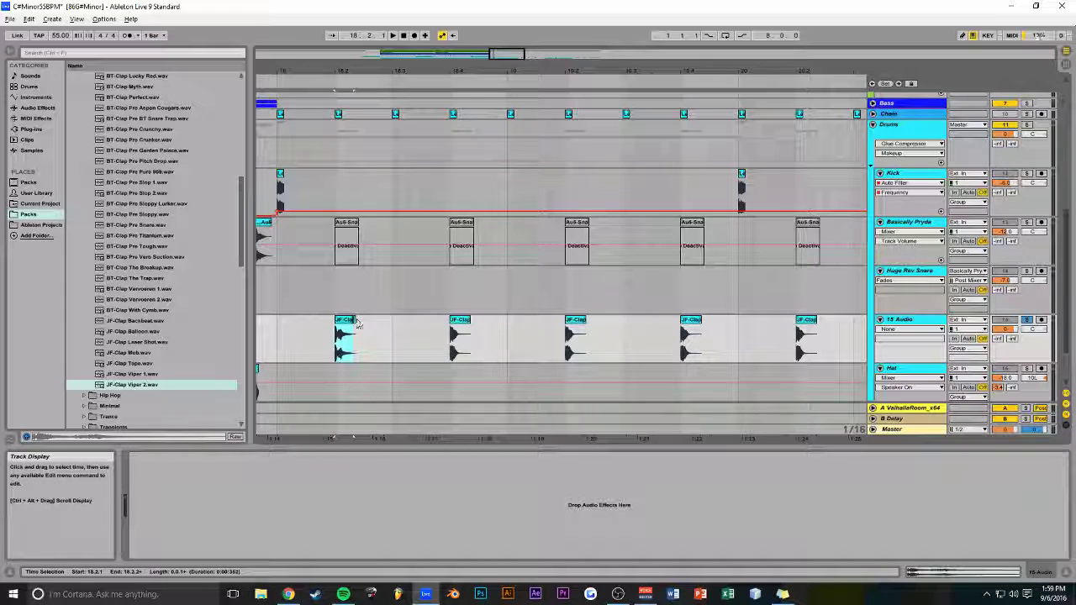
Clear the remaining JF-Clap Mob clips and duplicate the JF-Clap Viper 2 clip every half bar up to bar 26
{"action": "left_click_drag", "start_coordinate": [507, 54], "coordinate": [565, 59]}
{"action": "left_click_drag", "start_coordinate": [390, 341], "coordinate": [805, 343]}
{"action": "left_click_drag", "start_coordinate": [391, 344], "coordinate": [363, 340]}
{"action": "key", "text": "ctrl+d"}
{"action": "key", "text": "ctrl+d"}
{"action": "key", "text": "ctrl+d"}
{"action": "key", "text": "ctrl+d"}
{"action": "key", "text": "ctrl+d"}
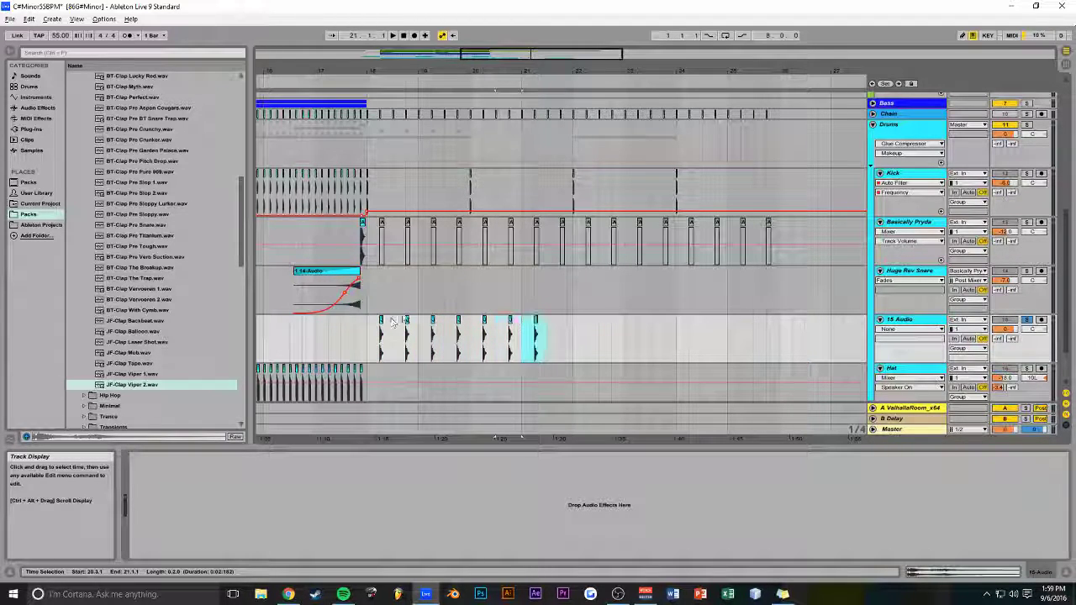
{"action": "key", "text": "ctrl+d"}
{"action": "key", "text": "ctrl+d"}
{"action": "key", "text": "ctrl+d"}
Play the section from bar 18, turn off the solo on the 15 Audio track and select that track
{"action": "key", "text": "space"}
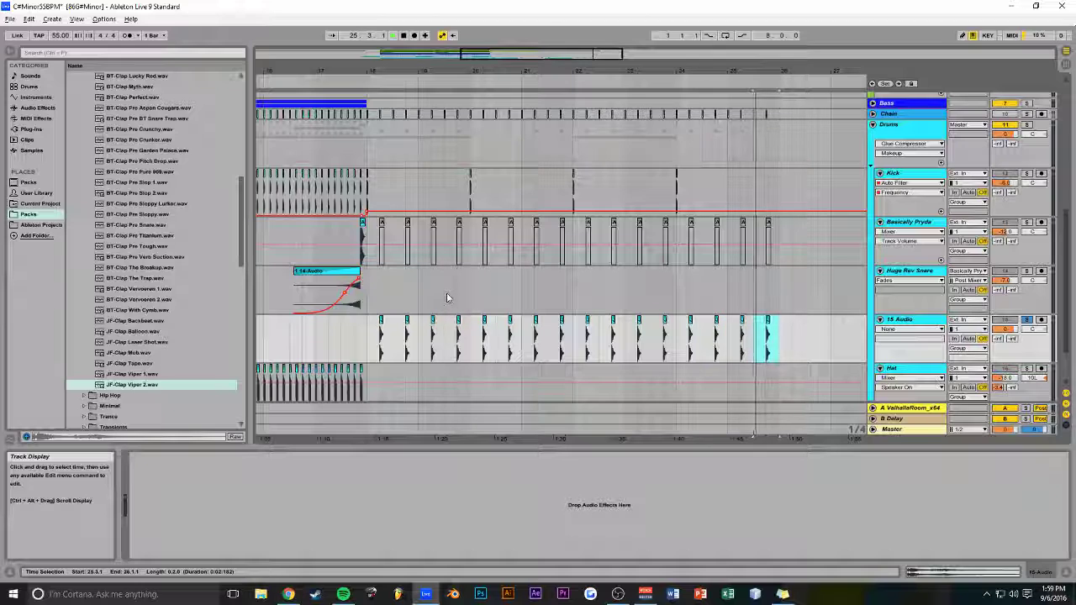
{"action": "left_click", "coordinate": [370, 294]}
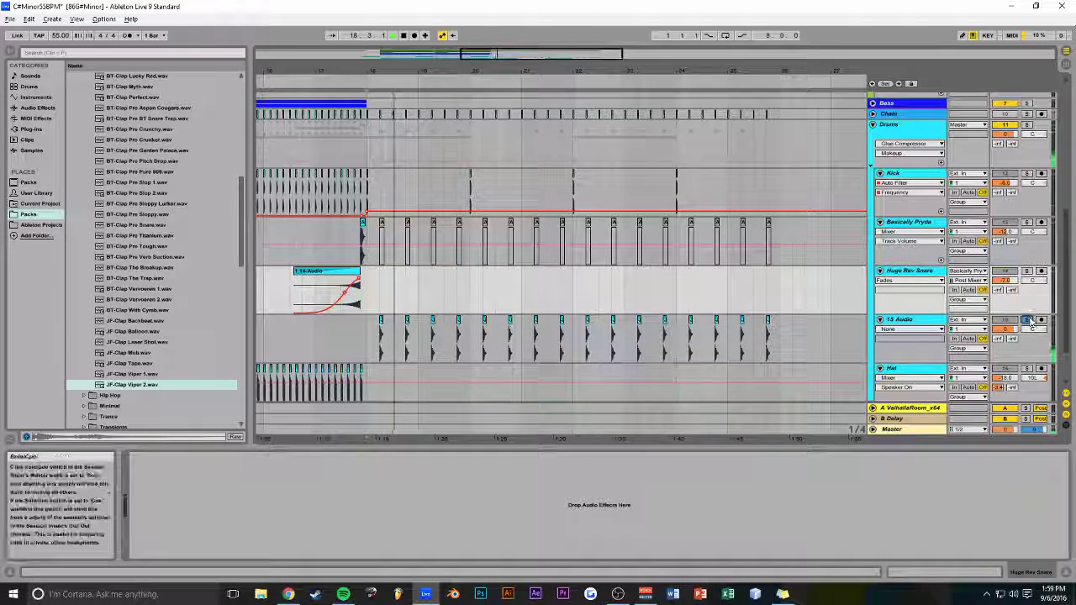
{"action": "left_click", "coordinate": [911, 319]}
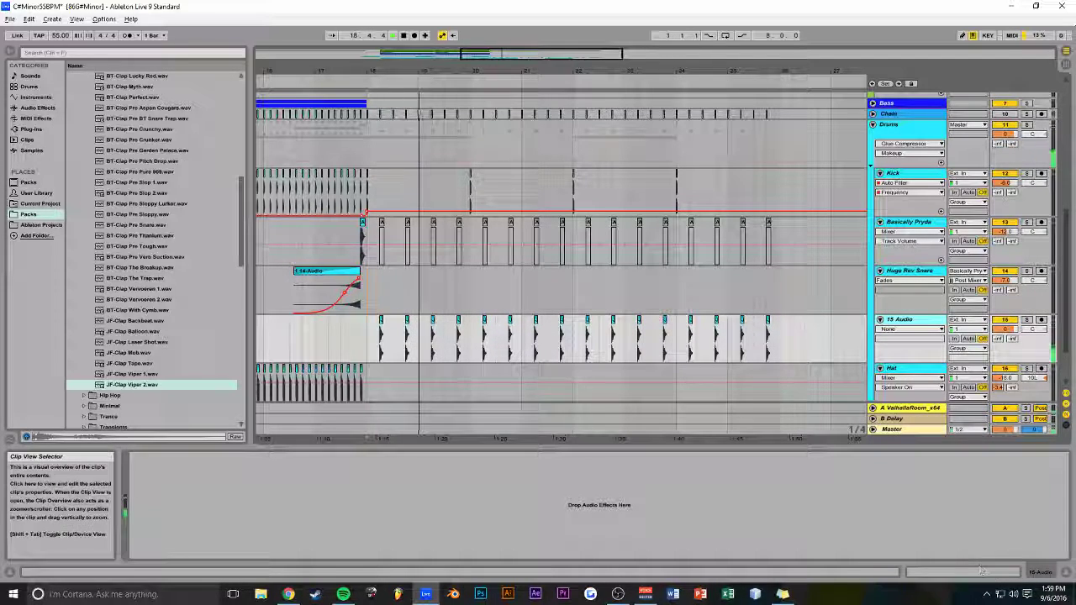
Show the first JF-Clap Viper 2 clip's sample on the 15 Audio track and restart playback from 18.2
{"action": "left_click", "coordinate": [922, 575]}
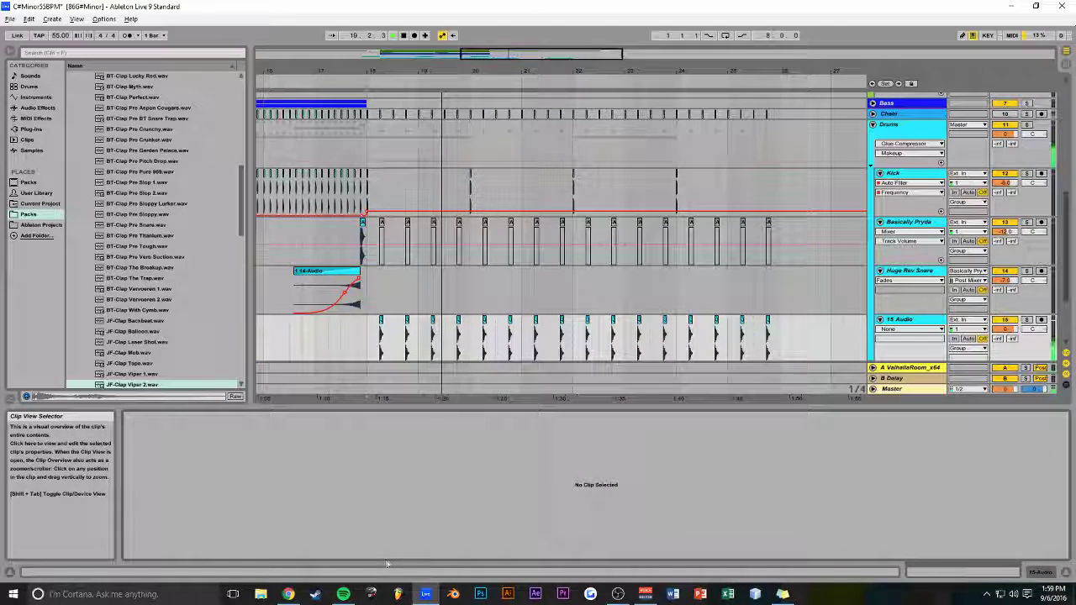
{"action": "left_click", "coordinate": [382, 320]}
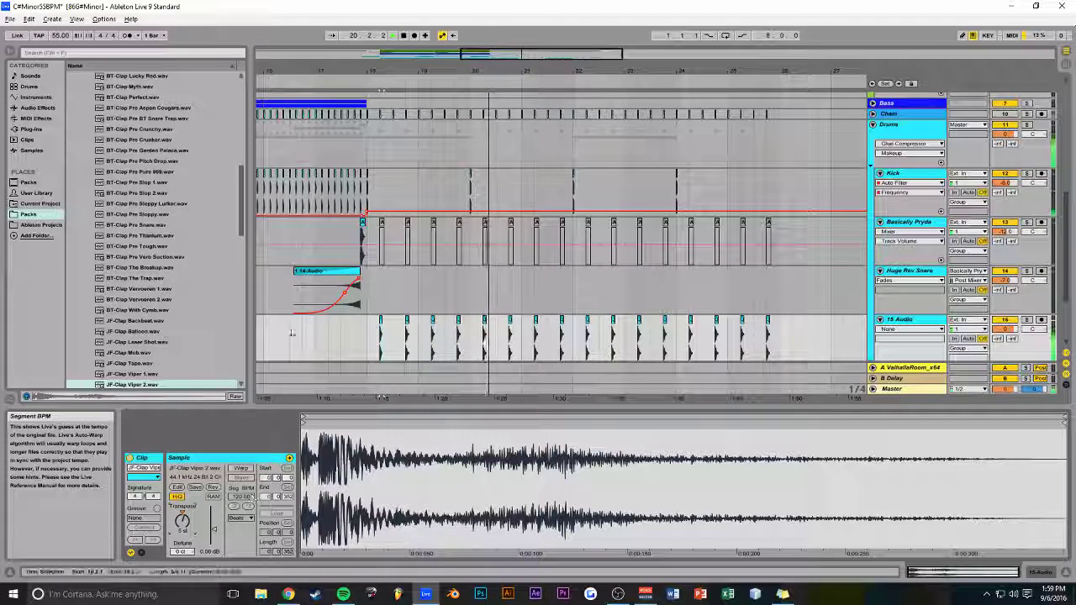
{"action": "key", "text": "space"}
{"action": "key", "text": "space"}
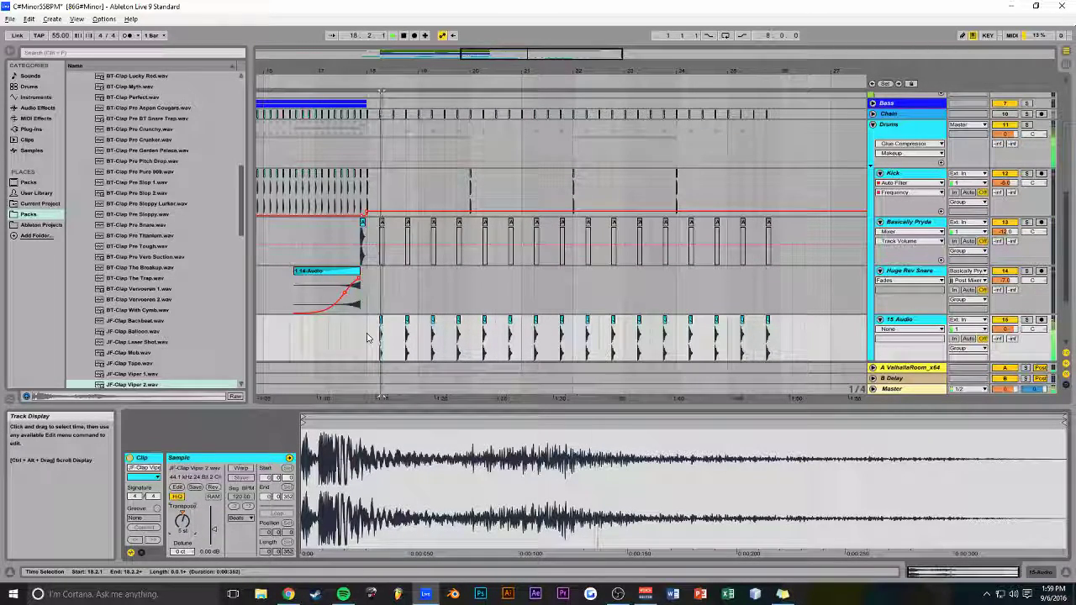
Delete all the JF-Clap Viper 2 clips between bars 18 and 27 on the 15 Audio track
{"action": "left_click", "coordinate": [369, 336]}
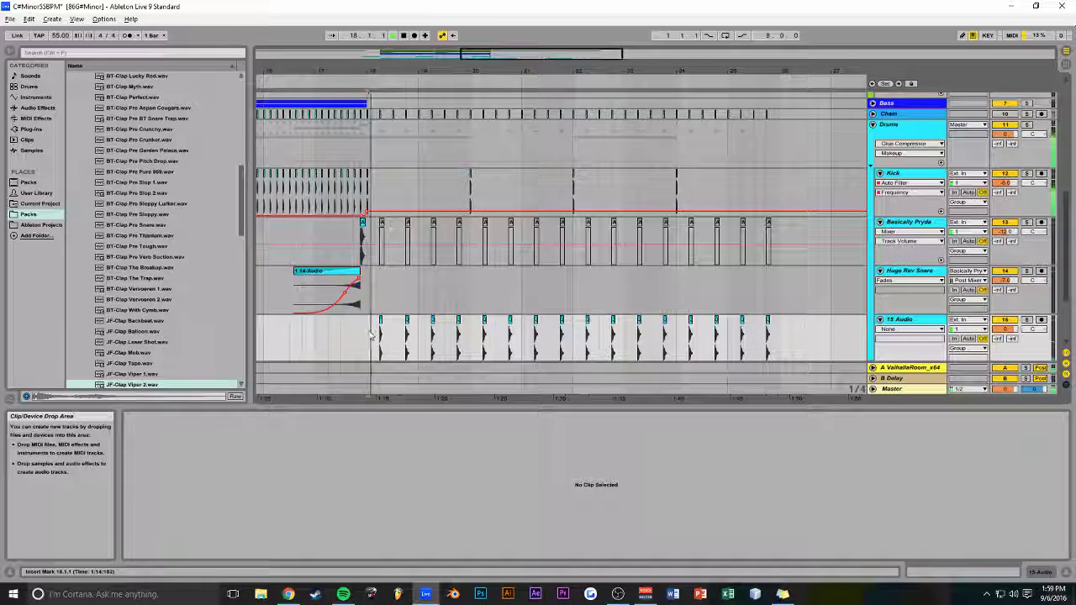
{"action": "left_click_drag", "start_coordinate": [370, 334], "coordinate": [832, 343]}
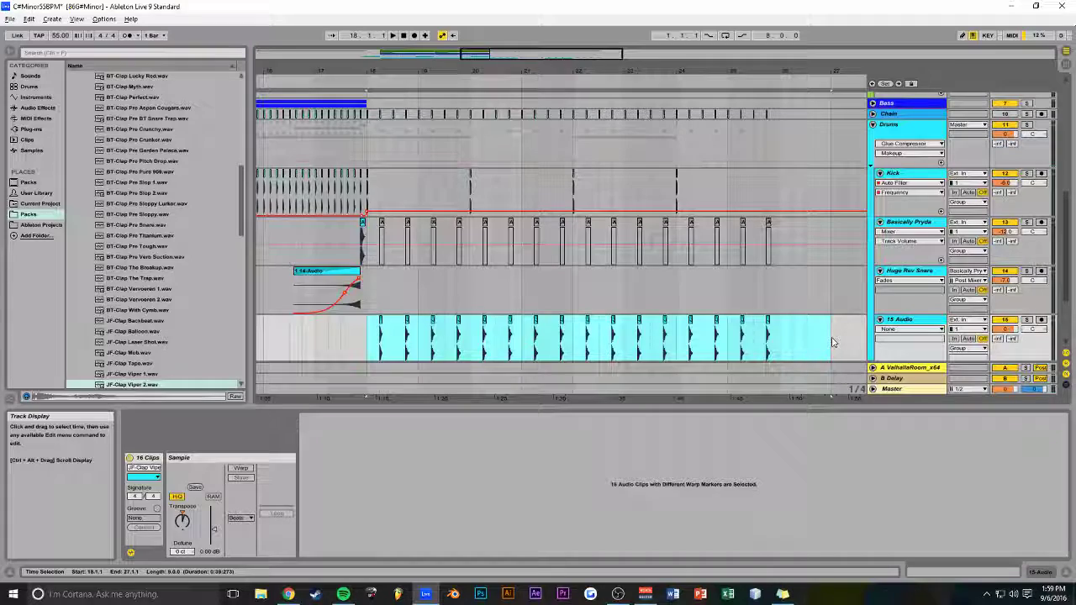
{"action": "key", "text": "Delete"}
Audition a few Au5 claps in the Electro folder, then switch to the Basics clap folder and audition its first samples
{"action": "scroll", "coordinate": [151, 202], "scroll_direction": "up", "scroll_amount": 7}
{"action": "left_click", "coordinate": [130, 227]}
{"action": "scroll", "coordinate": [135, 252], "scroll_direction": "up", "scroll_amount": 5}
{"action": "left_click", "coordinate": [135, 215]}
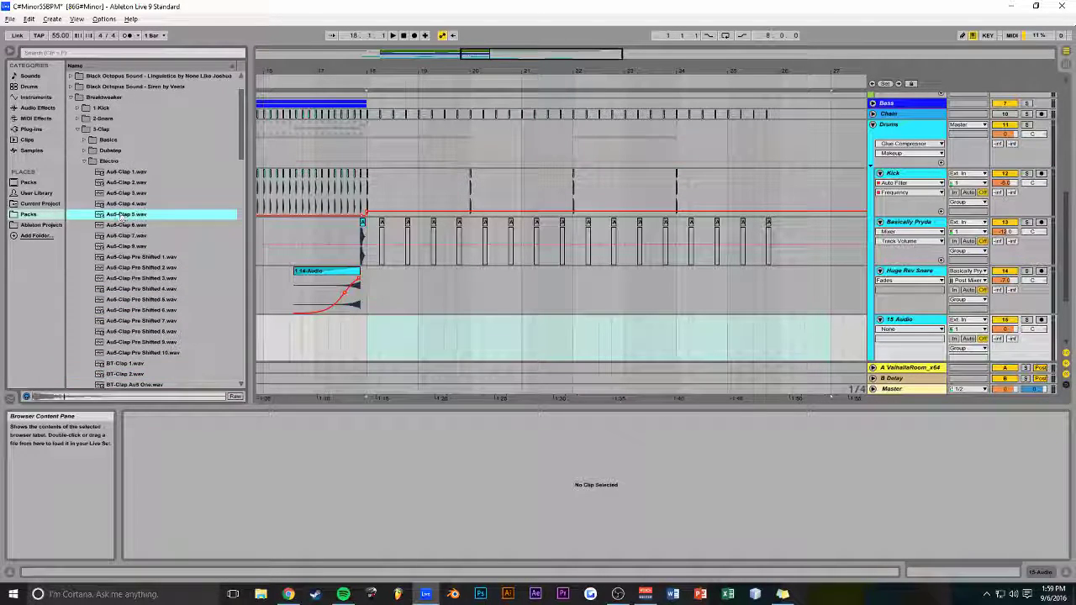
{"action": "left_click", "coordinate": [139, 193]}
{"action": "left_click", "coordinate": [85, 163]}
{"action": "left_click", "coordinate": [84, 140]}
{"action": "left_click", "coordinate": [139, 246]}
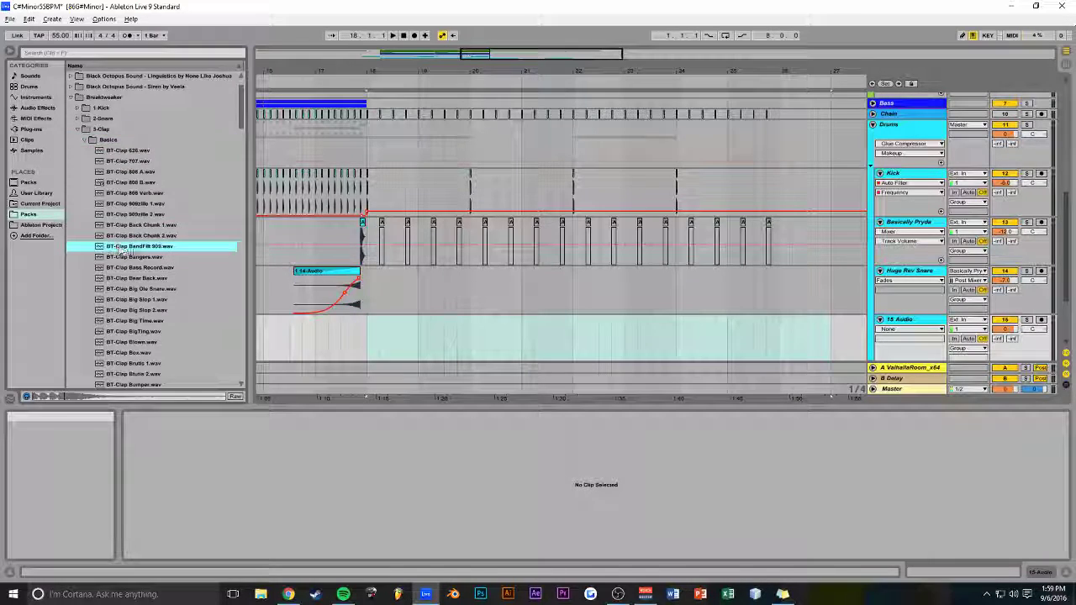
Audition BT-Clap samples through the Basics folder as far as BT-Clap Jamox 7.wav
{"action": "scroll", "coordinate": [147, 246], "scroll_direction": "down", "scroll_amount": 3}
{"action": "left_click", "coordinate": [154, 246]}
{"action": "scroll", "coordinate": [158, 220], "scroll_direction": "down", "scroll_amount": 2}
{"action": "left_click", "coordinate": [164, 278]}
{"action": "scroll", "coordinate": [173, 280], "scroll_direction": "down", "scroll_amount": 1}
{"action": "left_click", "coordinate": [173, 279]}
{"action": "scroll", "coordinate": [172, 280], "scroll_direction": "down", "scroll_amount": 2}
{"action": "left_click", "coordinate": [172, 280]}
{"action": "scroll", "coordinate": [173, 276], "scroll_direction": "down", "scroll_amount": 2}
{"action": "left_click", "coordinate": [172, 279]}
{"action": "scroll", "coordinate": [173, 279], "scroll_direction": "down", "scroll_amount": 4}
{"action": "left_click", "coordinate": [172, 279]}
{"action": "scroll", "coordinate": [172, 280], "scroll_direction": "down", "scroll_amount": 5}
{"action": "left_click", "coordinate": [172, 279]}
{"action": "scroll", "coordinate": [173, 279], "scroll_direction": "down", "scroll_amount": 4}
{"action": "left_click", "coordinate": [174, 280]}
{"action": "scroll", "coordinate": [173, 282], "scroll_direction": "down", "scroll_amount": 6}
{"action": "left_click", "coordinate": [172, 279]}
{"action": "scroll", "coordinate": [173, 280], "scroll_direction": "down", "scroll_amount": 6}
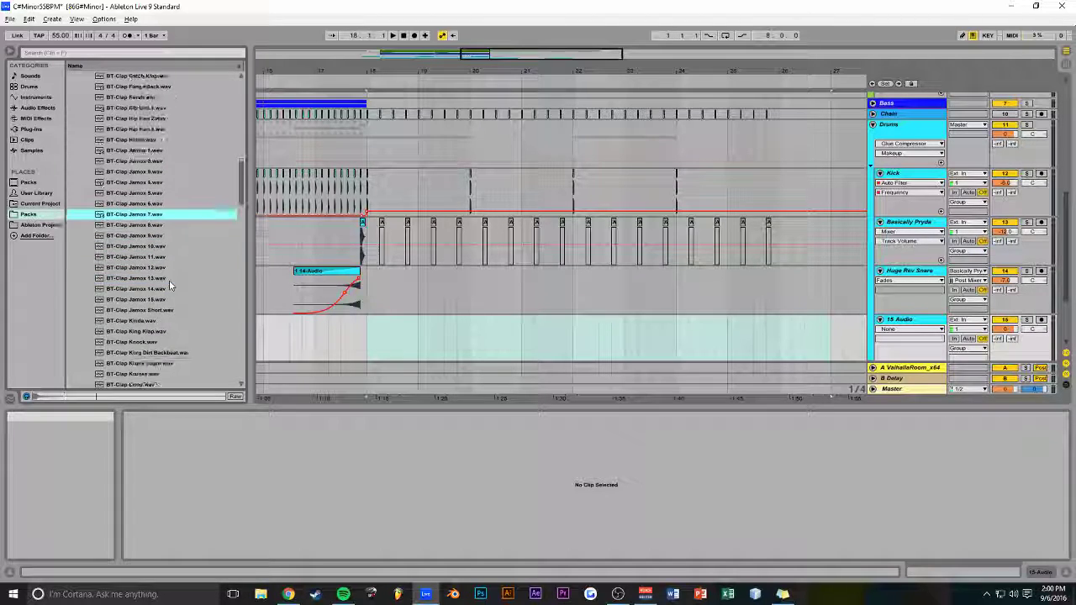
Audition the remaining Jamox claps and the samples that follow, up to BT-Clap Krunks.wav
{"action": "left_click", "coordinate": [169, 280]}
{"action": "left_click", "coordinate": [185, 289]}
{"action": "key", "text": "Down"}
{"action": "key", "text": "Down"}
{"action": "key", "text": "Down"}
{"action": "key", "text": "Down"}
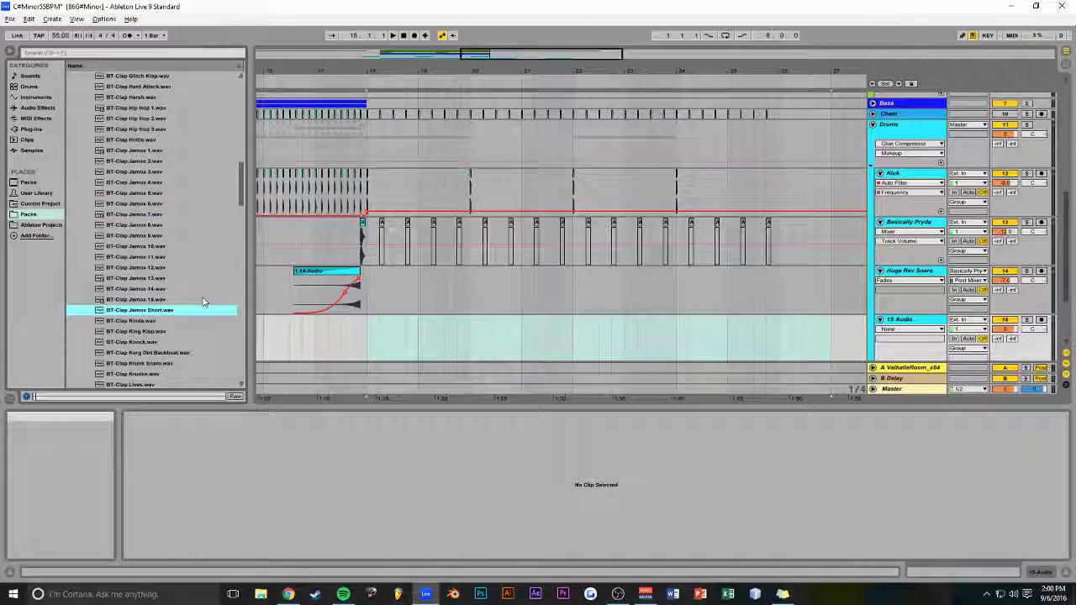
{"action": "key", "text": "Down"}
{"action": "key", "text": "Down"}
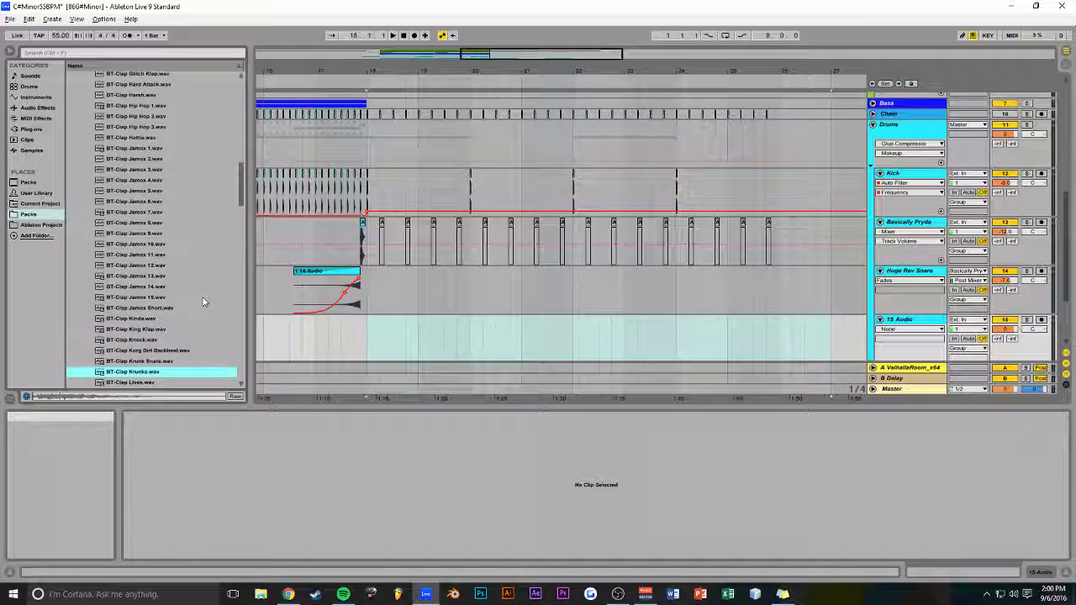
Place BT-Clap Krunks.wav at 18.2 on the 15 Audio track and duplicate it every half bar up to bar 26
{"action": "left_click_drag", "start_coordinate": [145, 373], "coordinate": [379, 328]}
{"action": "key", "text": "ctrl+d"}
{"action": "key", "text": "ctrl+d"}
{"action": "key", "text": "ctrl+d"}
{"action": "key", "text": "ctrl+d"}
{"action": "key", "text": "ctrl+d"}
{"action": "key", "text": "ctrl+d"}
{"action": "key", "text": "ctrl+d"}
{"action": "key", "text": "ctrl+d"}
{"action": "key", "text": "ctrl+d"}
{"action": "key", "text": "ctrl+d"}
{"action": "key", "text": "ctrl+d"}
{"action": "key", "text": "ctrl+d"}
{"action": "key", "text": "ctrl+d"}
{"action": "key", "text": "ctrl+d"}
{"action": "key", "text": "ctrl+d"}
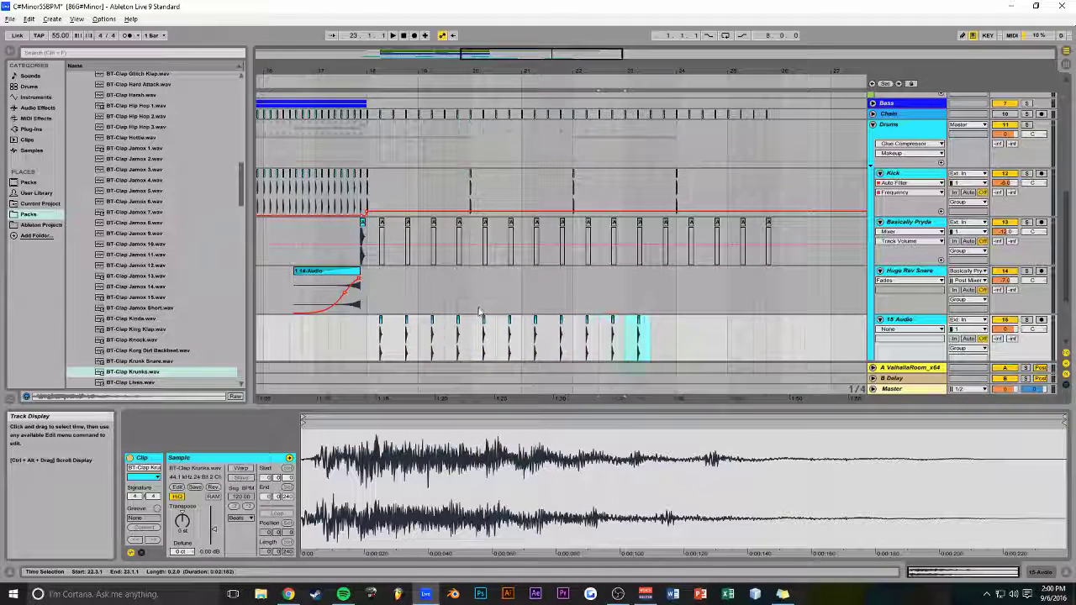
{"action": "key", "text": "ctrl+z"}
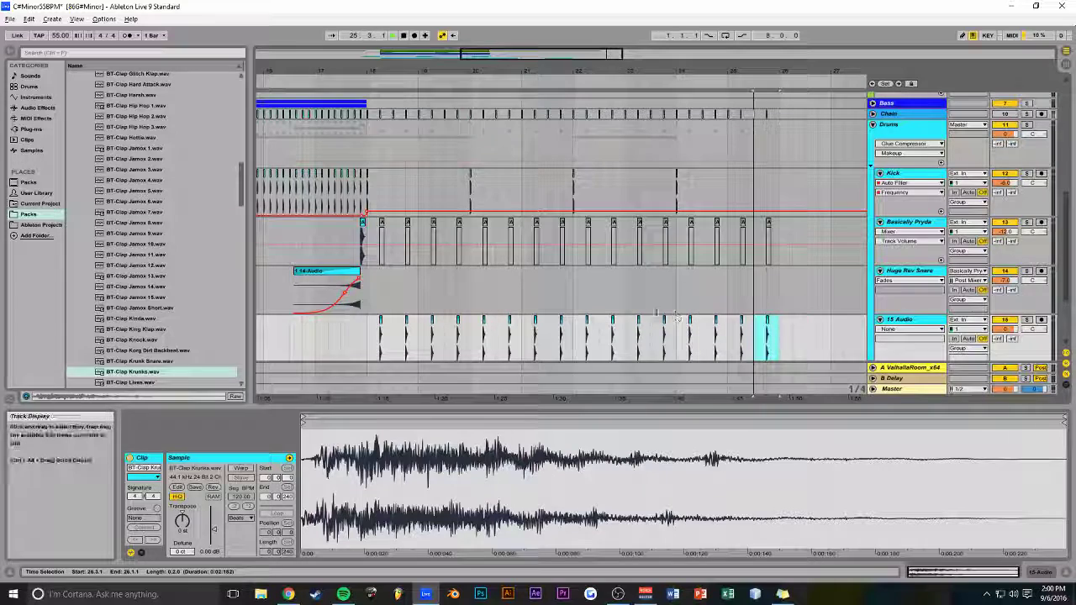
Play the new BT-Clap Krunks pattern from bar 18
{"action": "left_click", "coordinate": [370, 290]}
{"action": "key", "text": "space"}
{"action": "key", "text": "space"}
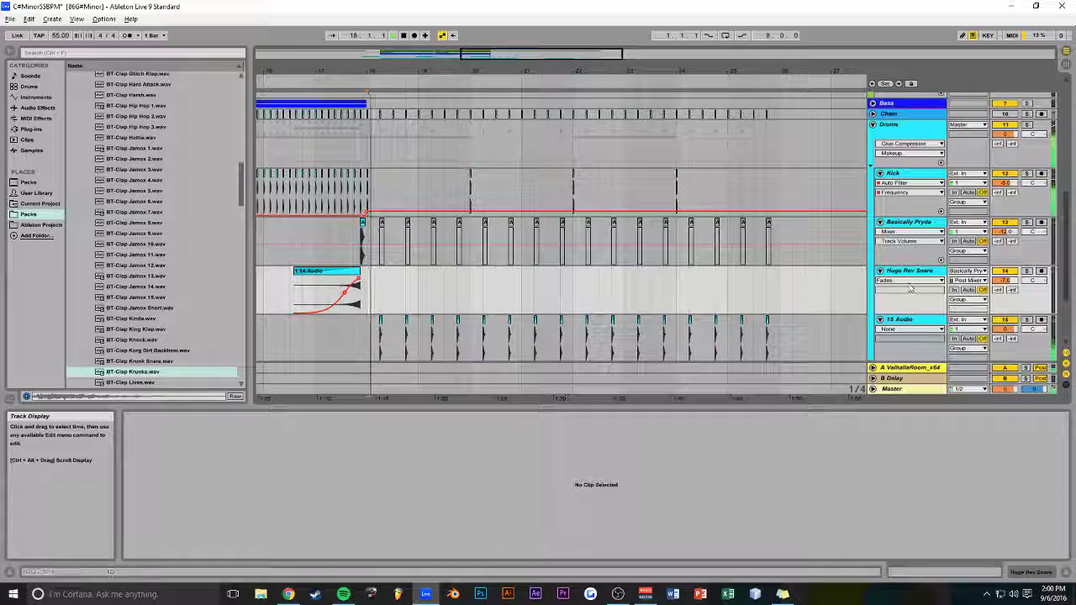
Rename the 15 Audio track to Clap and show its device chain
{"action": "left_click", "coordinate": [914, 317]}
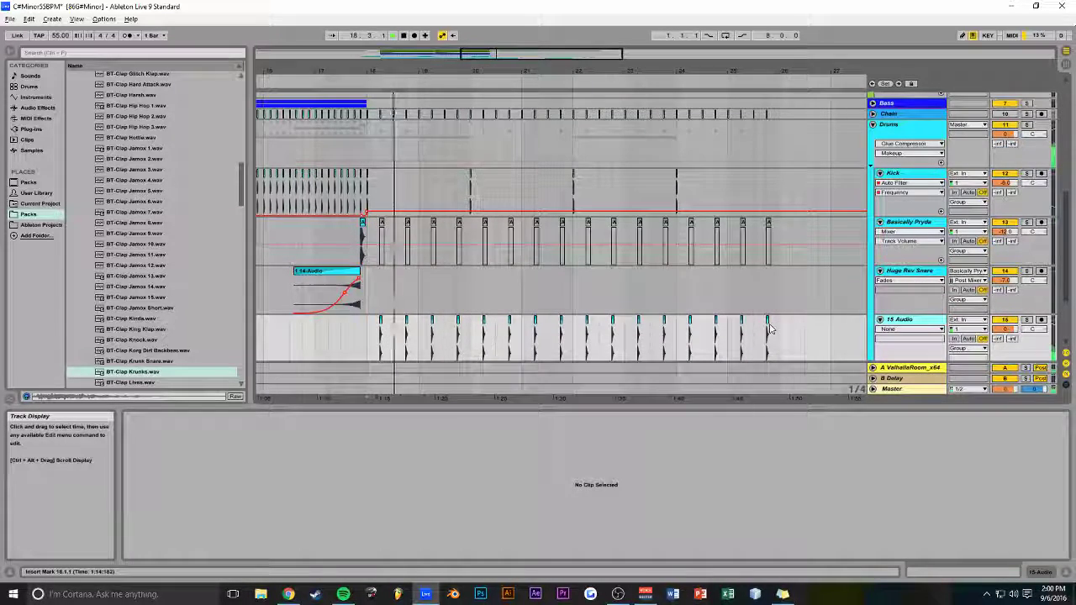
{"action": "scroll", "coordinate": [540, 278], "scroll_direction": "down", "scroll_amount": 3}
{"action": "left_click", "coordinate": [1045, 573]}
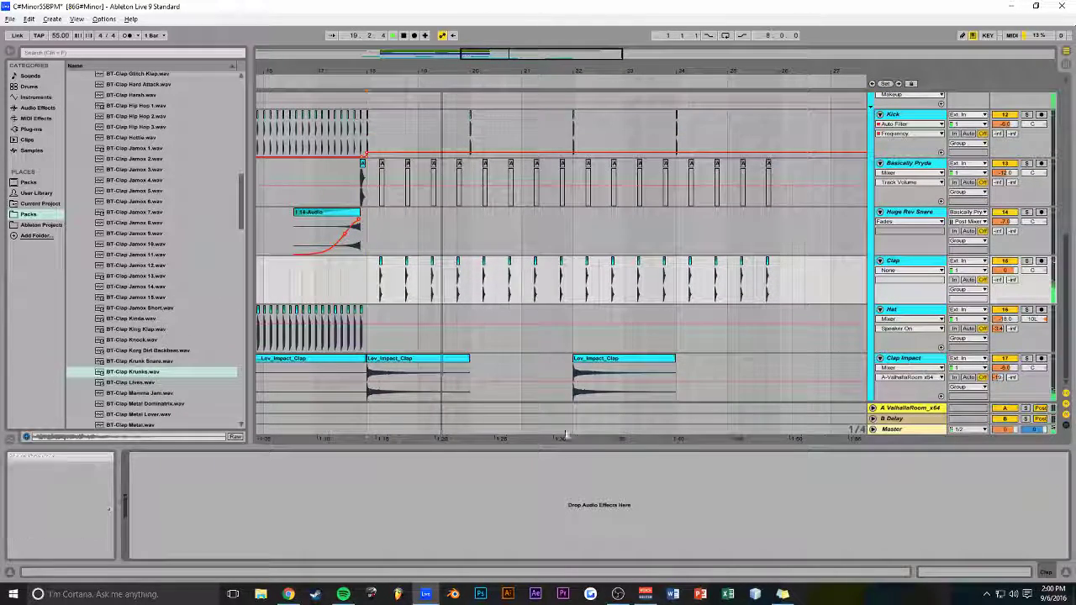
Add an EQ Eight to the Clap track and make band 1 a low cut at about 157 Hz
{"action": "left_click_drag", "start_coordinate": [564, 78], "coordinate": [564, 107]}
{"action": "left_click", "coordinate": [37, 108]}
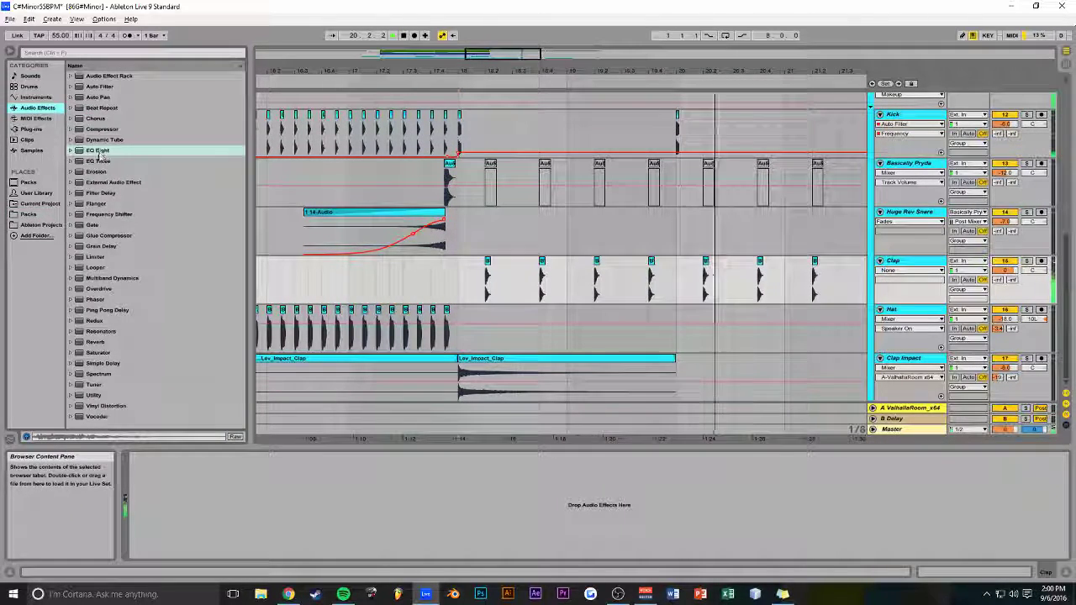
{"action": "left_click_drag", "start_coordinate": [97, 151], "coordinate": [481, 294]}
{"action": "left_click", "coordinate": [170, 544]}
{"action": "left_click", "coordinate": [171, 485]}
{"action": "left_click_drag", "start_coordinate": [161, 507], "coordinate": [214, 509]}
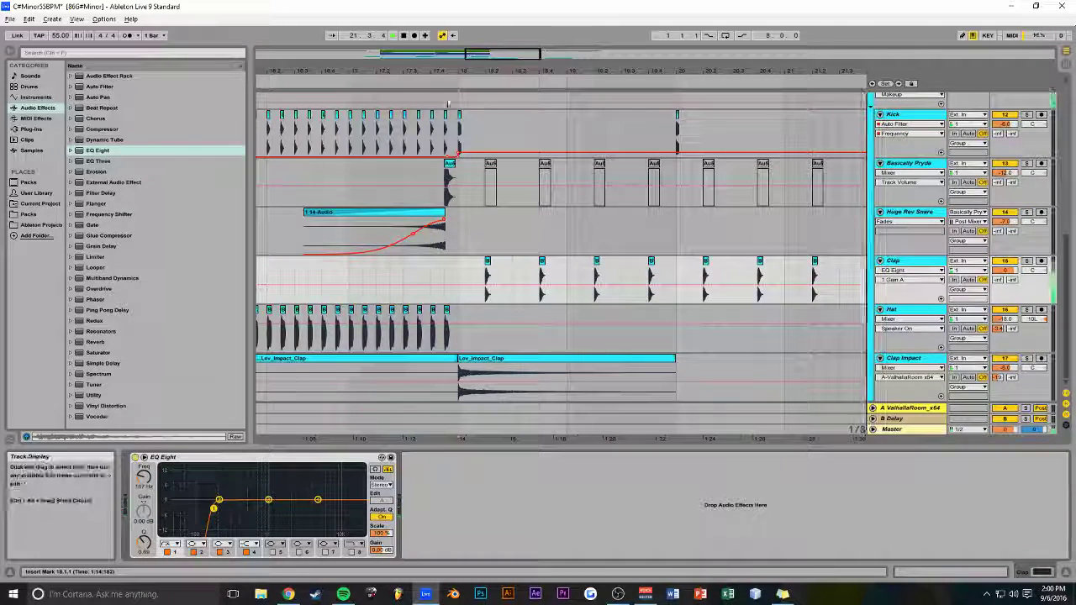
Add a Reverb to the Clap track with Hi Cut, High shelf and Chorus off and the low cut at about 1.4 kHz
{"action": "left_click_drag", "start_coordinate": [512, 54], "coordinate": [548, 35]}
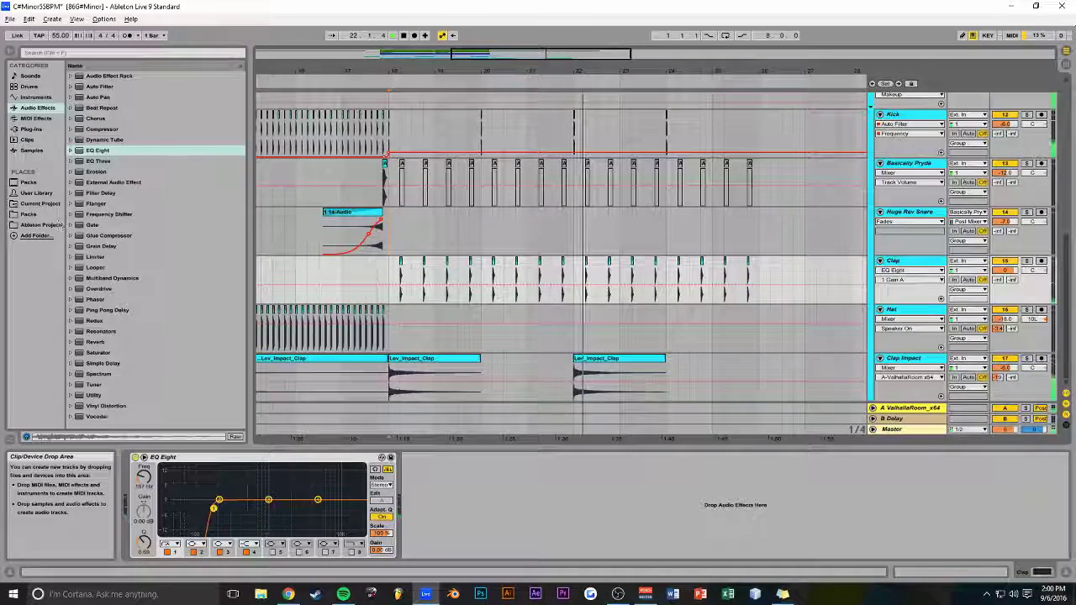
{"action": "double_click", "coordinate": [95, 342]}
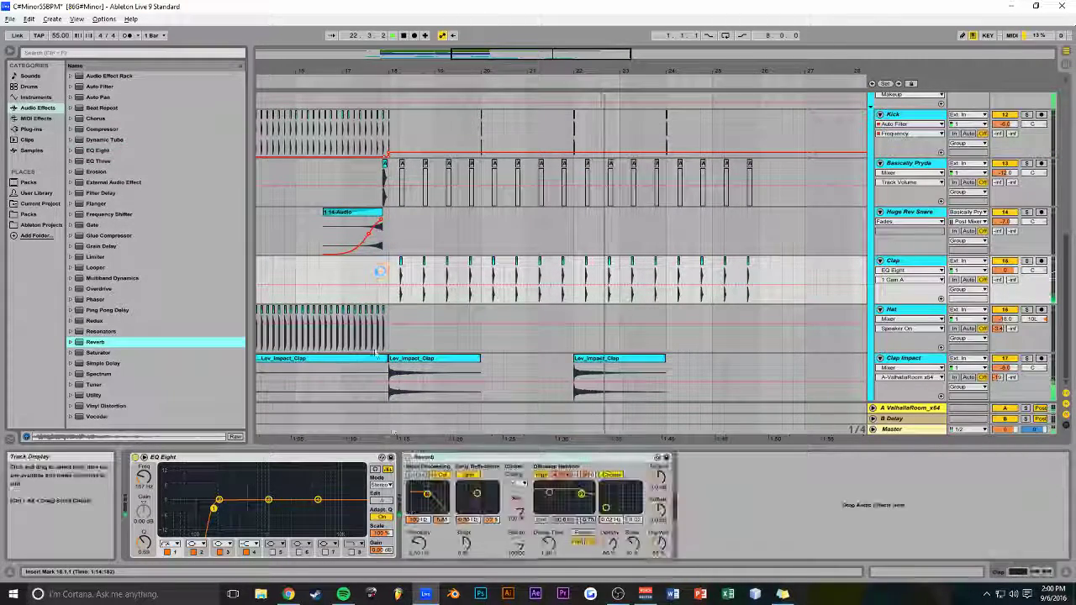
{"action": "left_click", "coordinate": [542, 545]}
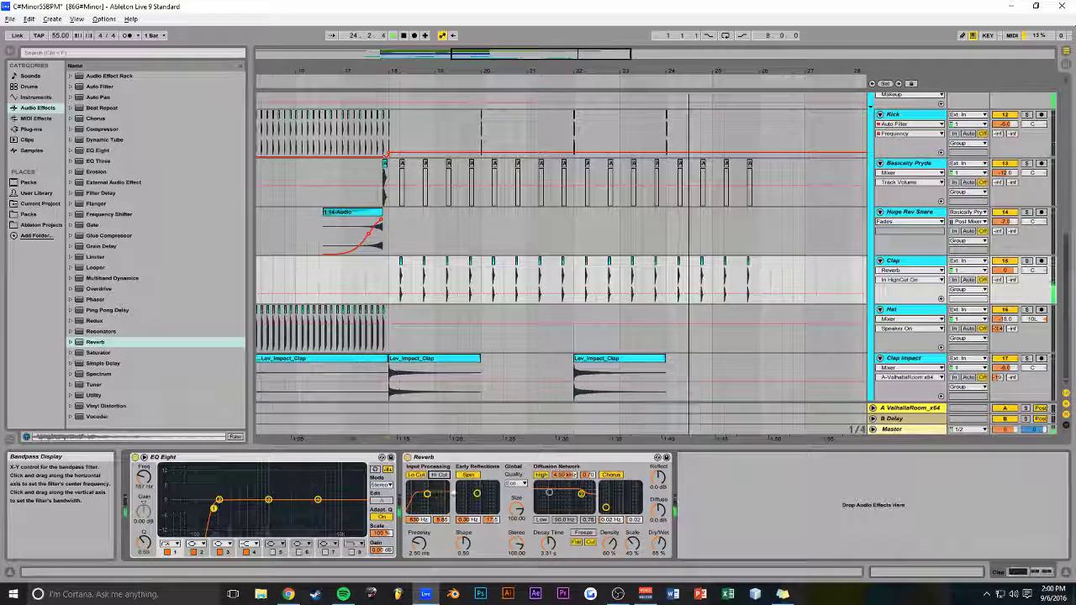
{"action": "left_click", "coordinate": [601, 476]}
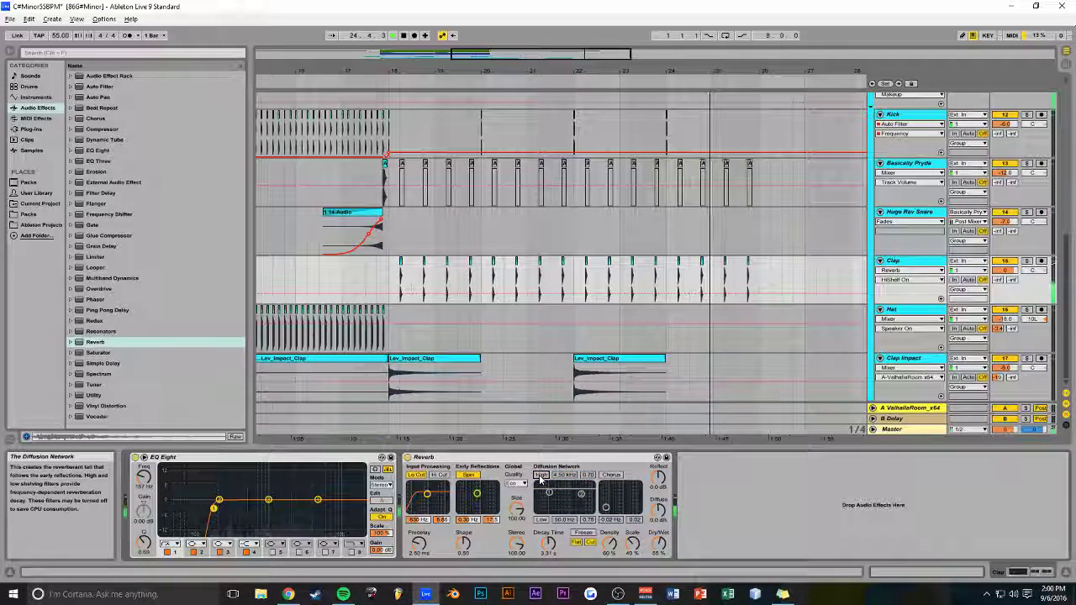
{"action": "left_click_drag", "start_coordinate": [427, 496], "coordinate": [436, 501]}
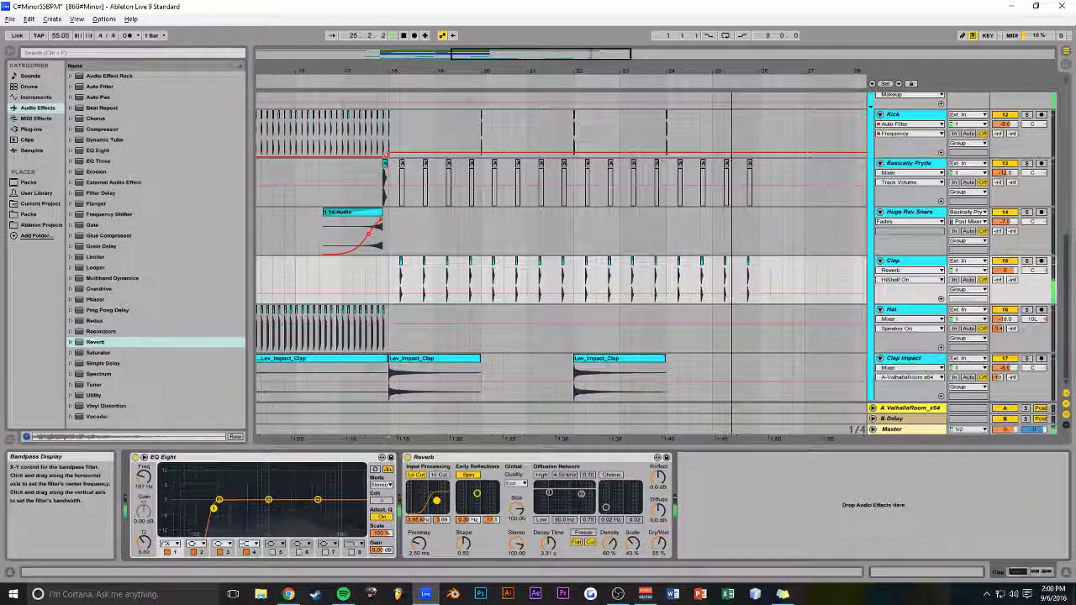
Start playback from bar 8 and save the Live Set
{"action": "left_click_drag", "start_coordinate": [621, 72], "coordinate": [705, 25]}
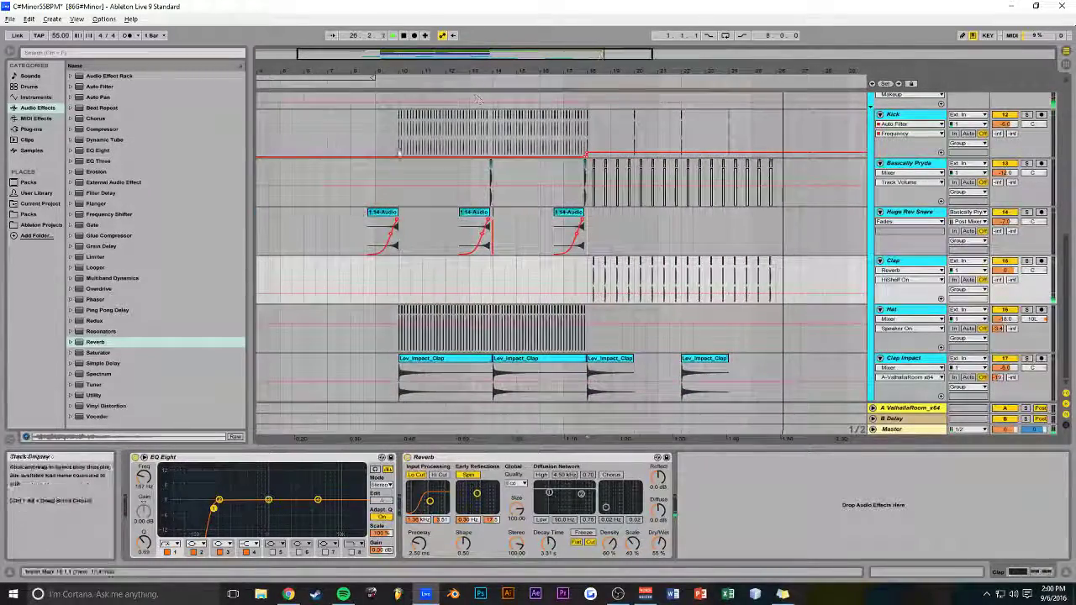
{"action": "left_click", "coordinate": [372, 180]}
{"action": "key", "text": "space"}
{"action": "key", "text": "space"}
{"action": "left_click", "coordinate": [352, 176]}
{"action": "key", "text": "space"}
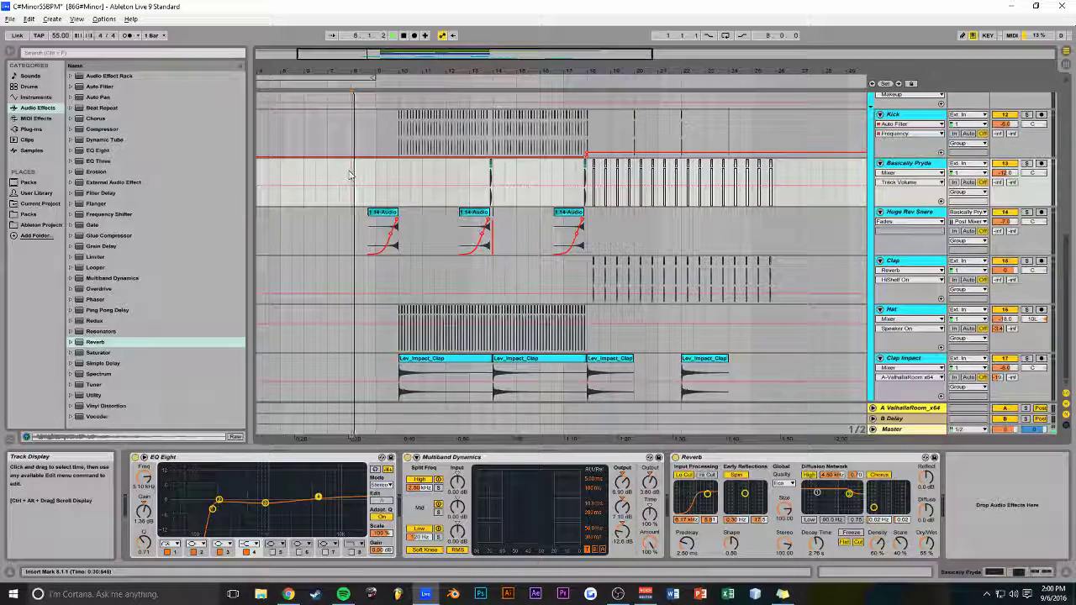
{"action": "key", "text": "ctrl+s"}
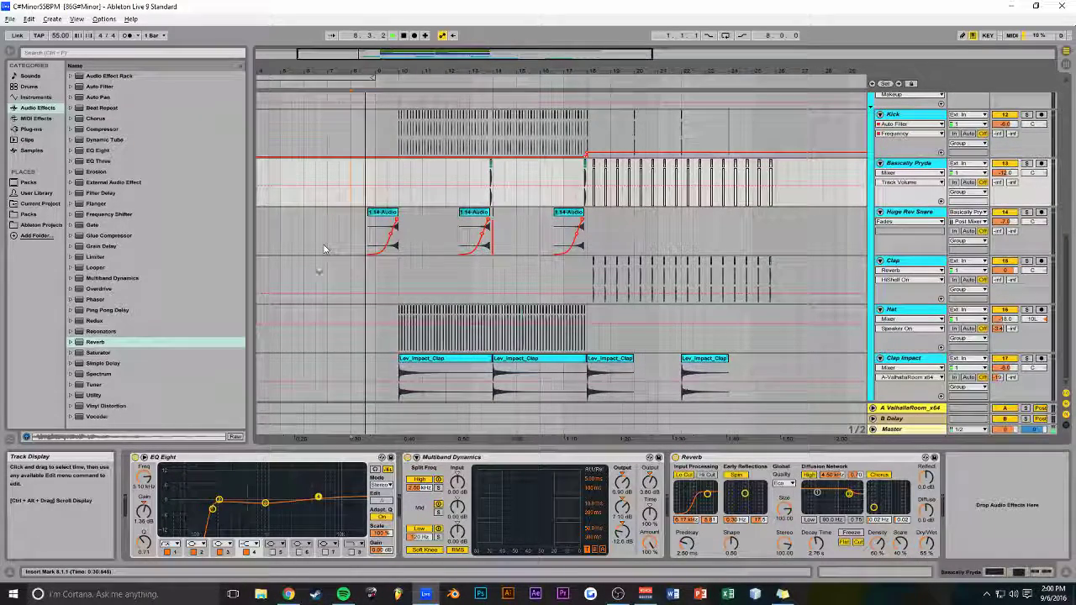
Lower the Clap track's volume while the arrangement plays
{"action": "scroll", "coordinate": [312, 280], "scroll_direction": "up", "scroll_amount": 3}
{"action": "key", "text": "space"}
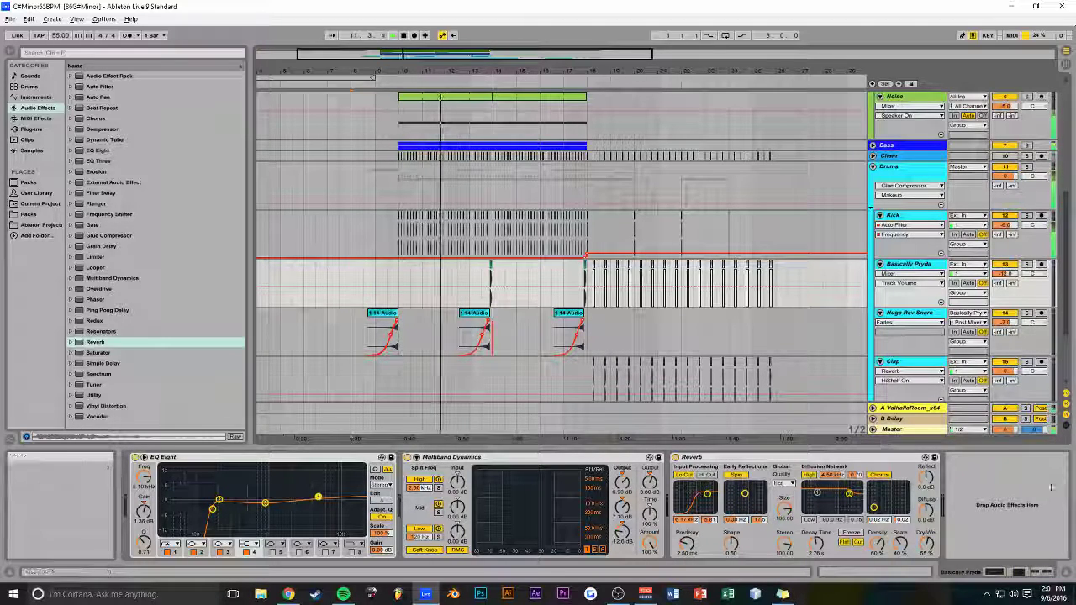
{"action": "left_click_drag", "start_coordinate": [1005, 371], "coordinate": [1006, 376]}
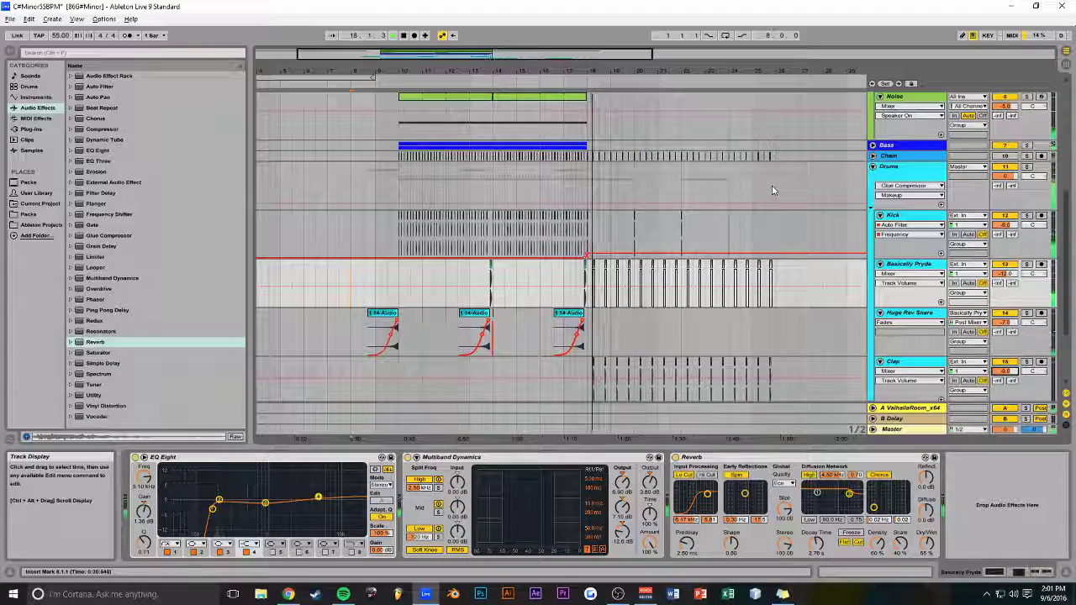
Find the Snare Drums folder in Tri Samples - 808 Trapstep Pack Vol 2 and audition Snare Drum 007 Fire.wav
{"action": "left_click_drag", "start_coordinate": [577, 53], "coordinate": [537, 126]}
{"action": "left_click_drag", "start_coordinate": [478, 98], "coordinate": [429, 97]}
{"action": "left_click", "coordinate": [35, 215]}
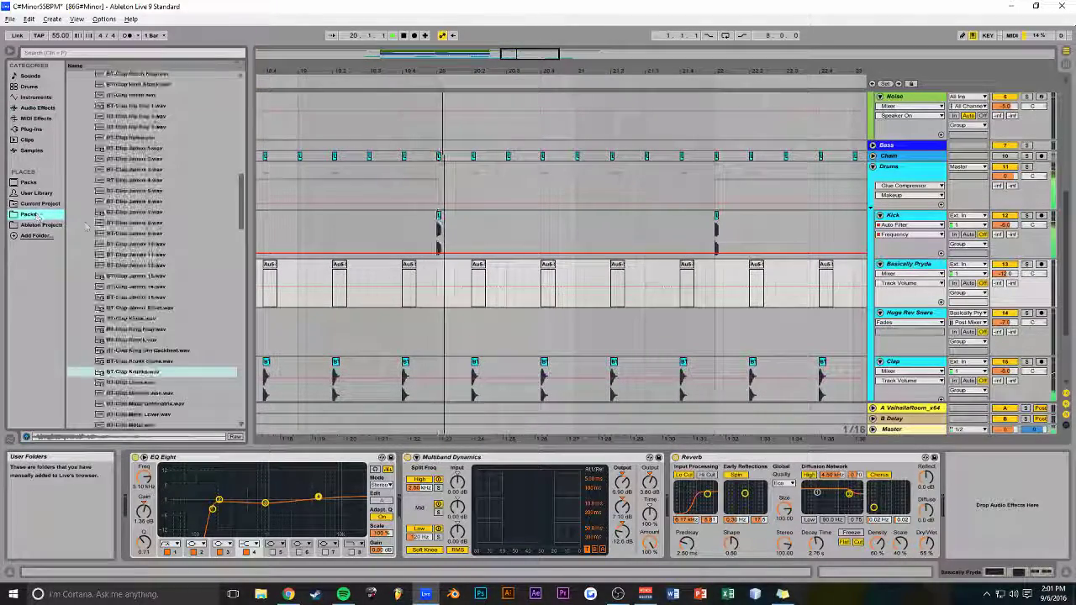
{"action": "scroll", "coordinate": [127, 228], "scroll_direction": "down", "scroll_amount": 5}
{"action": "left_click_drag", "start_coordinate": [244, 222], "coordinate": [258, 392]}
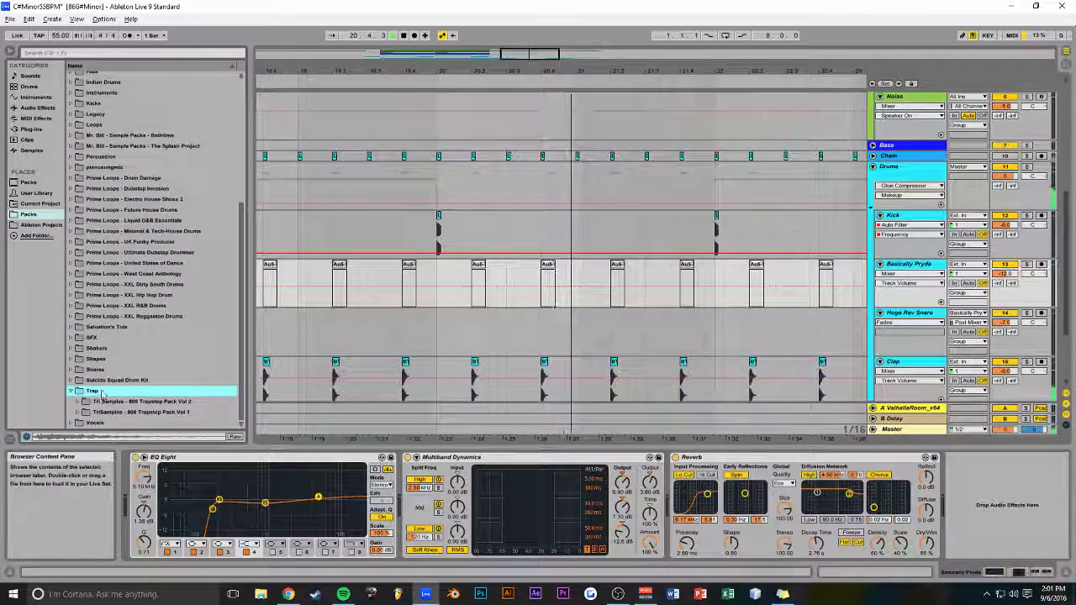
{"action": "left_click", "coordinate": [83, 403]}
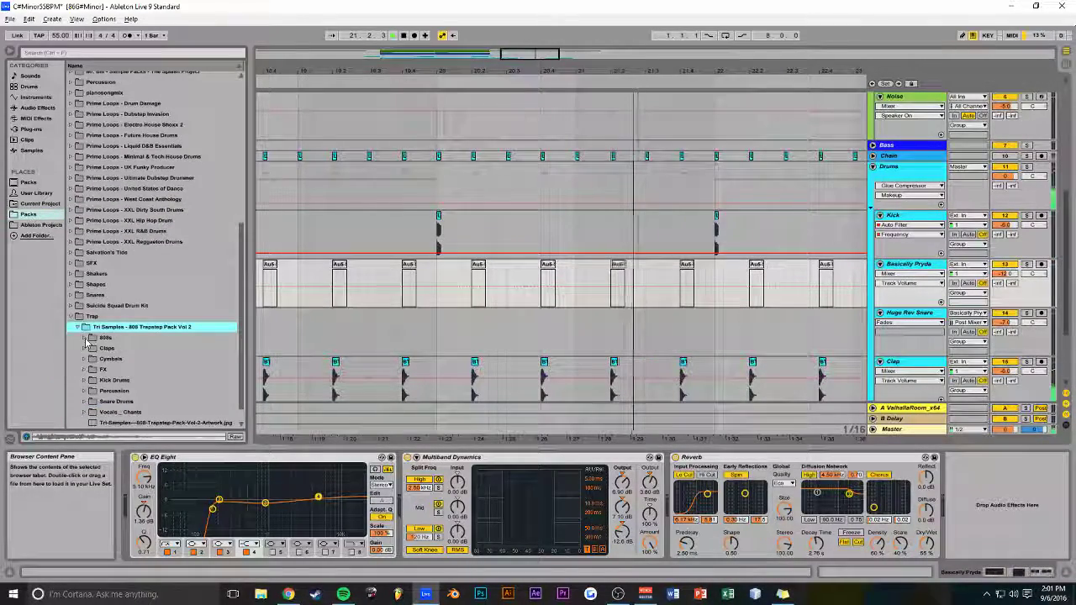
{"action": "left_click", "coordinate": [85, 403]}
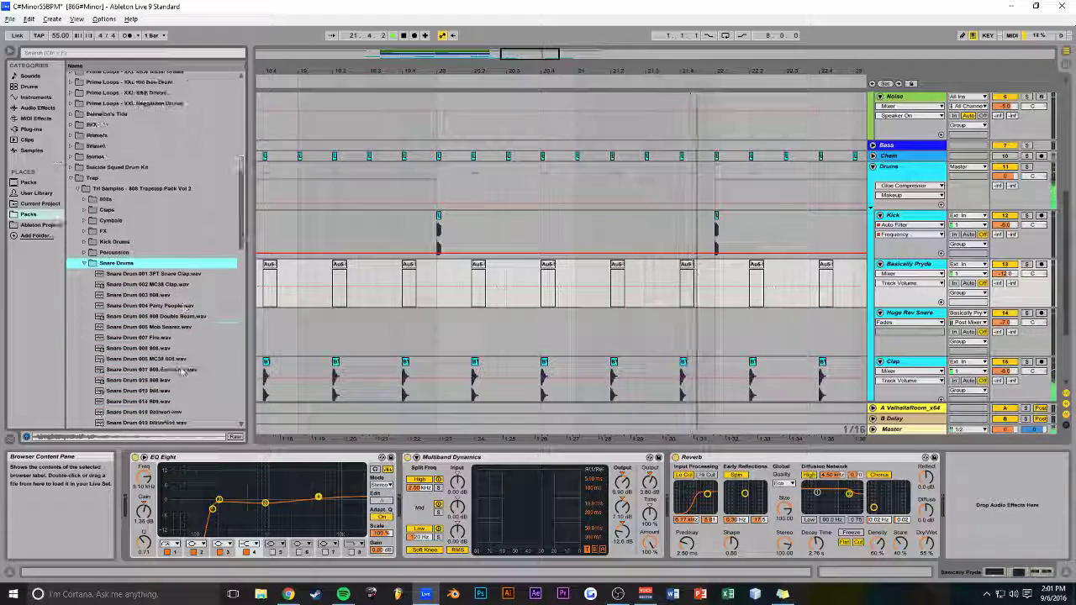
{"action": "left_click", "coordinate": [138, 306]}
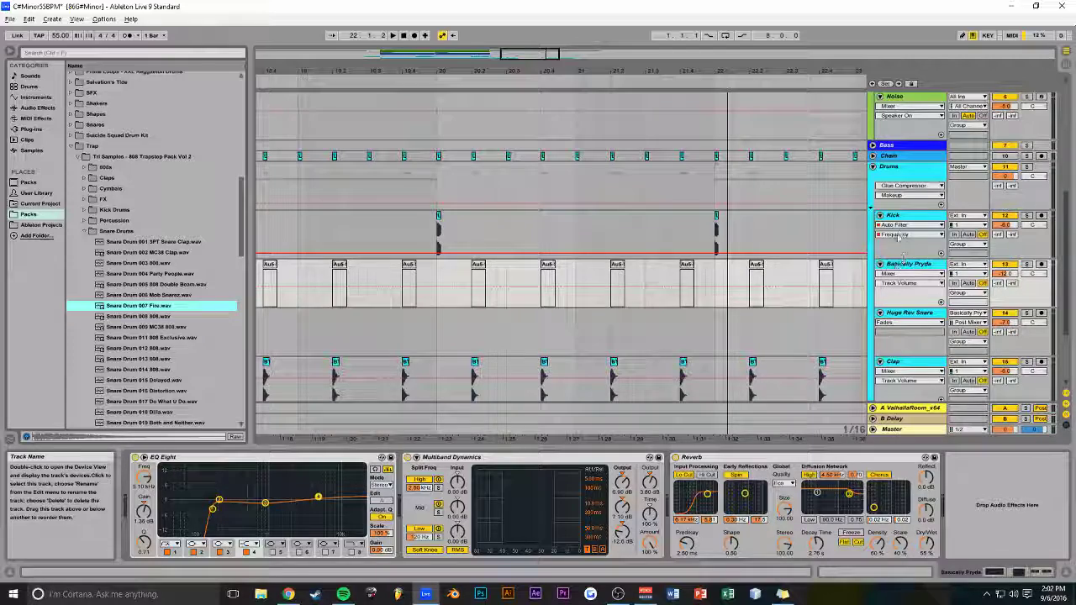
Insert a new MIDI track below the Clap track
{"action": "key", "text": "ctrl+t"}
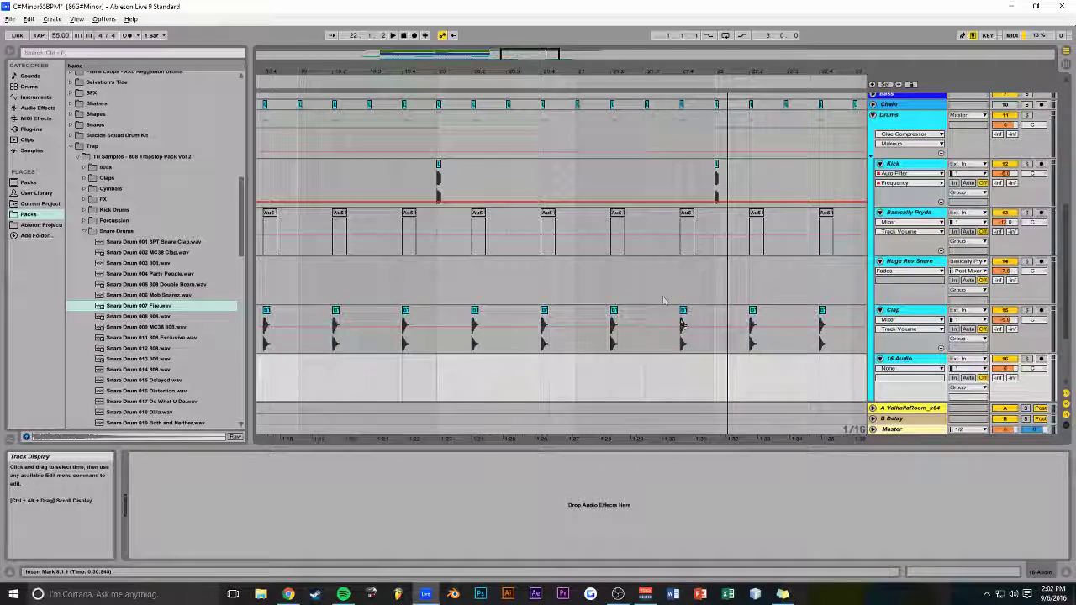
{"action": "key", "text": "ctrl+z"}
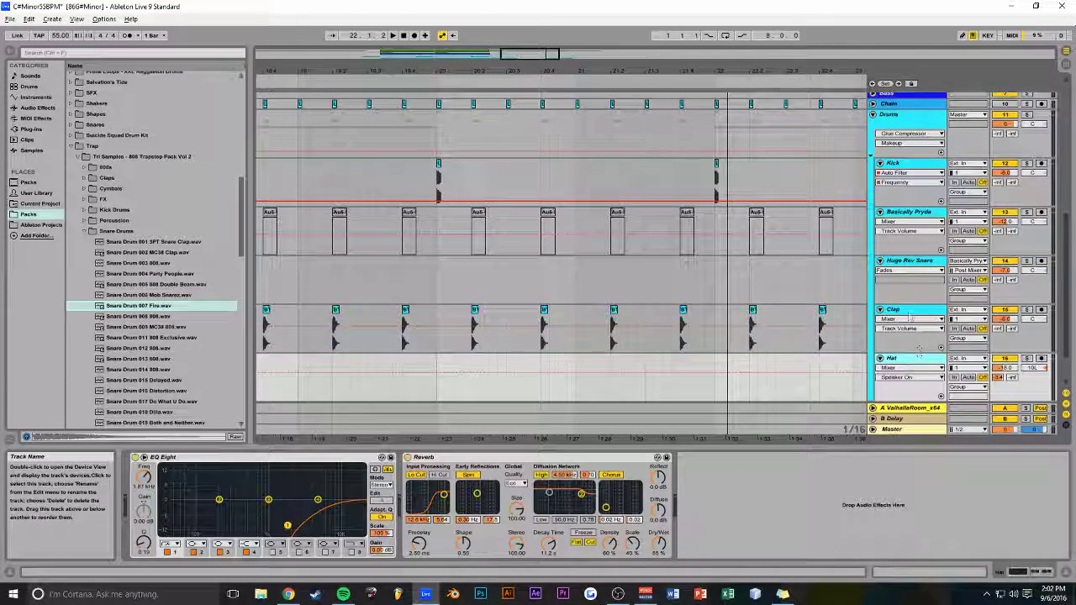
{"action": "key", "text": "ctrl+shift+t"}
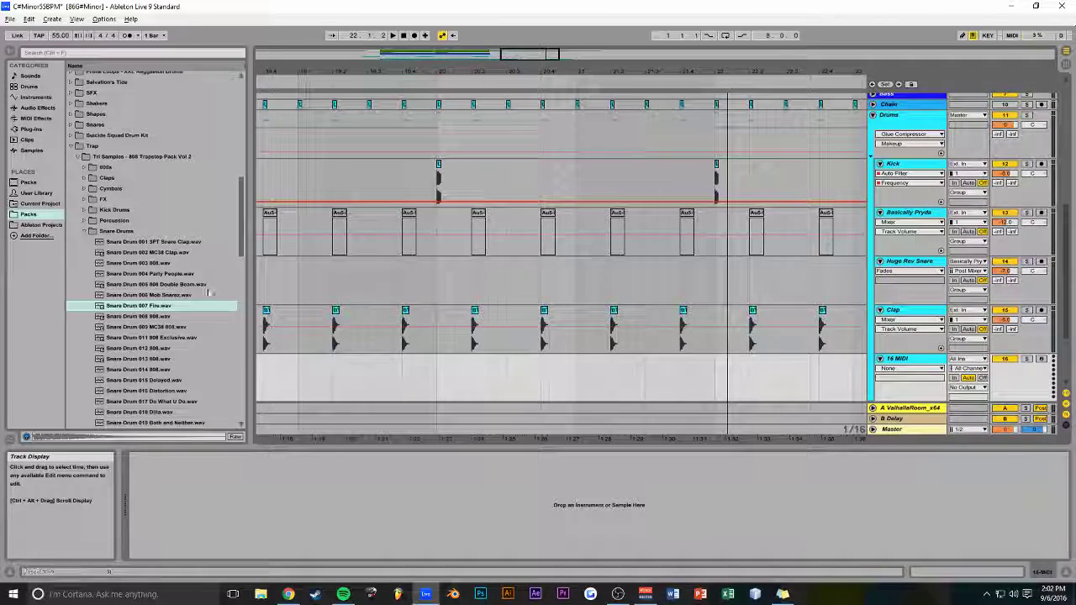
Try to place the Snare Drum 007 Fire.wav sample at 20.4.1 on the new MIDI track below Clap
{"action": "scroll", "coordinate": [538, 370], "scroll_direction": "down", "scroll_amount": 2}
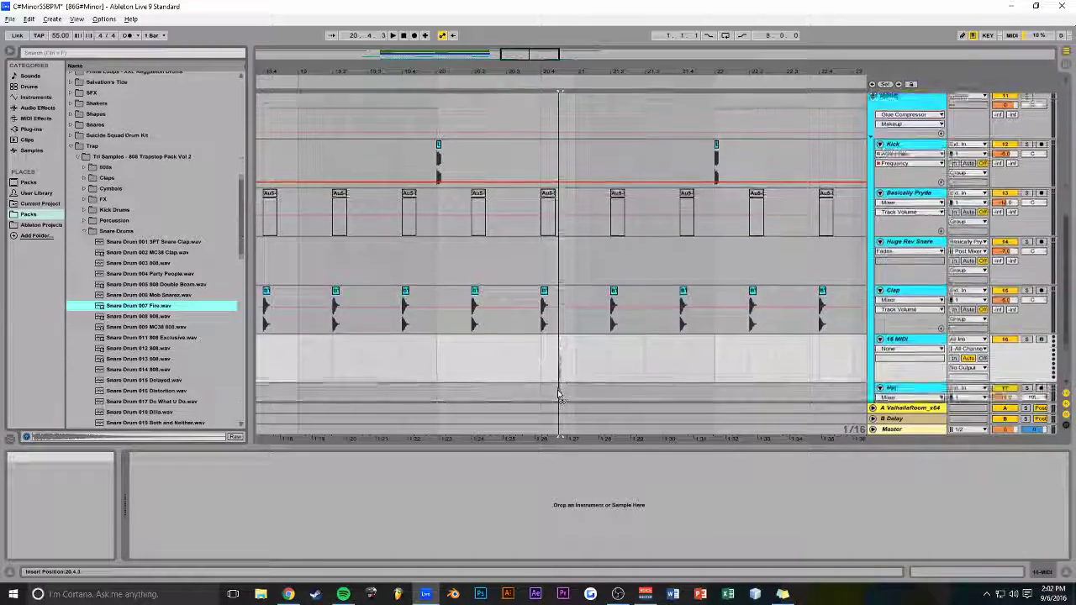
{"action": "left_click", "coordinate": [560, 378]}
{"action": "key", "text": "Delete"}
{"action": "left_click", "coordinate": [141, 307]}
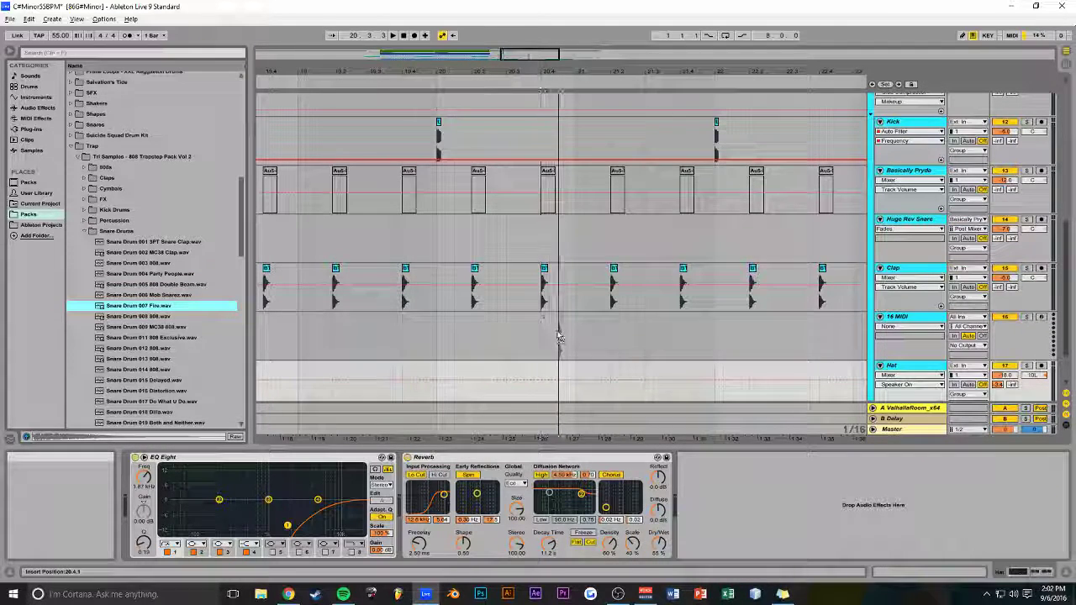
{"action": "left_click_drag", "start_coordinate": [553, 338], "coordinate": [543, 330]}
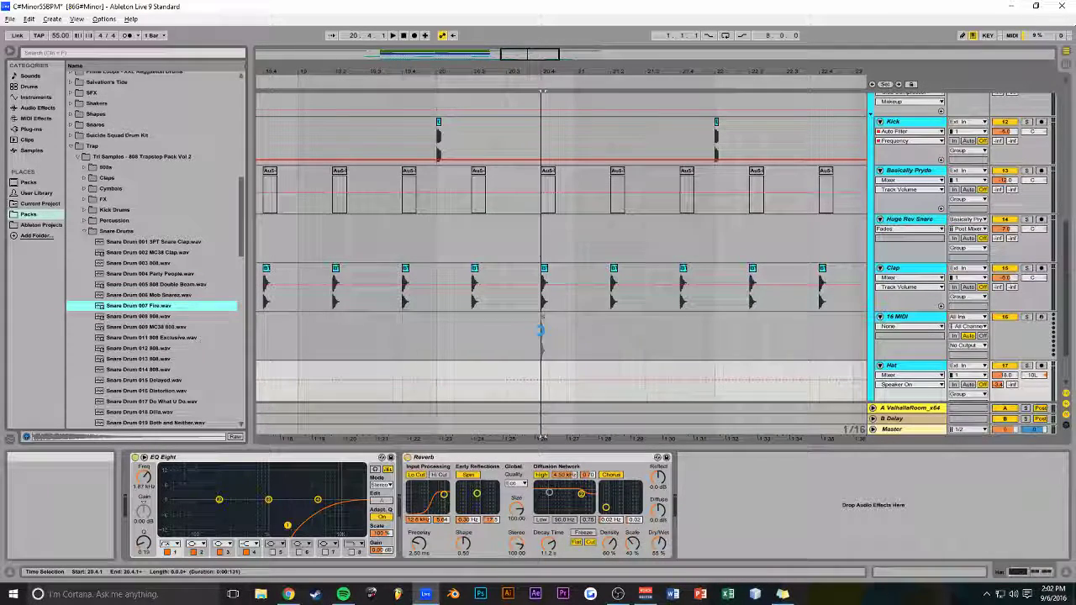
Play back the arrangement with the snare sample and move its audio clip to 21.4.3
{"action": "scroll", "coordinate": [540, 240], "scroll_direction": "up", "scroll_amount": 3}
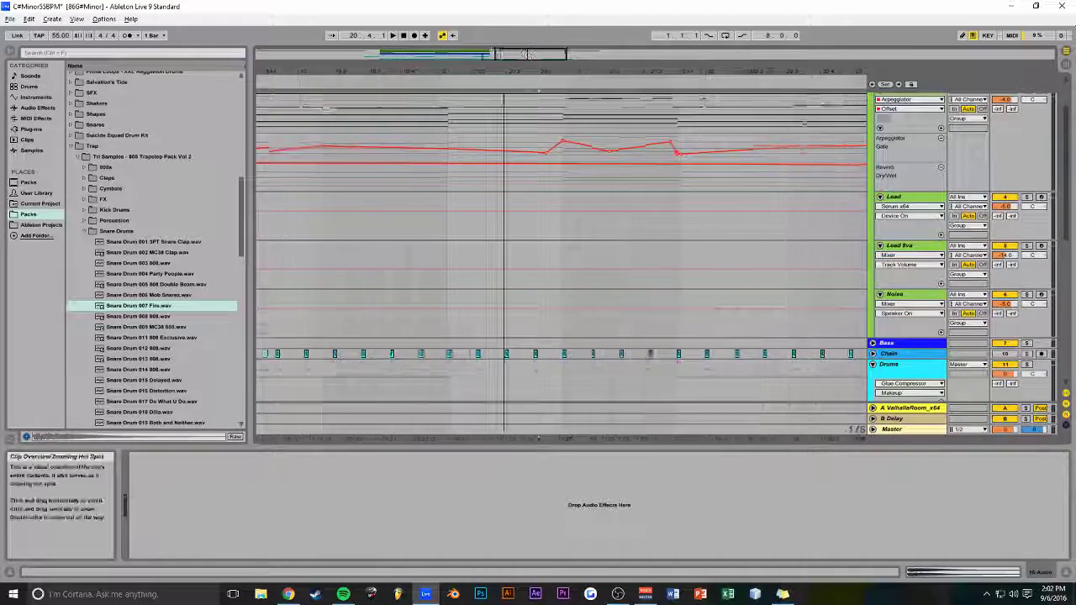
{"action": "left_click", "coordinate": [469, 230]}
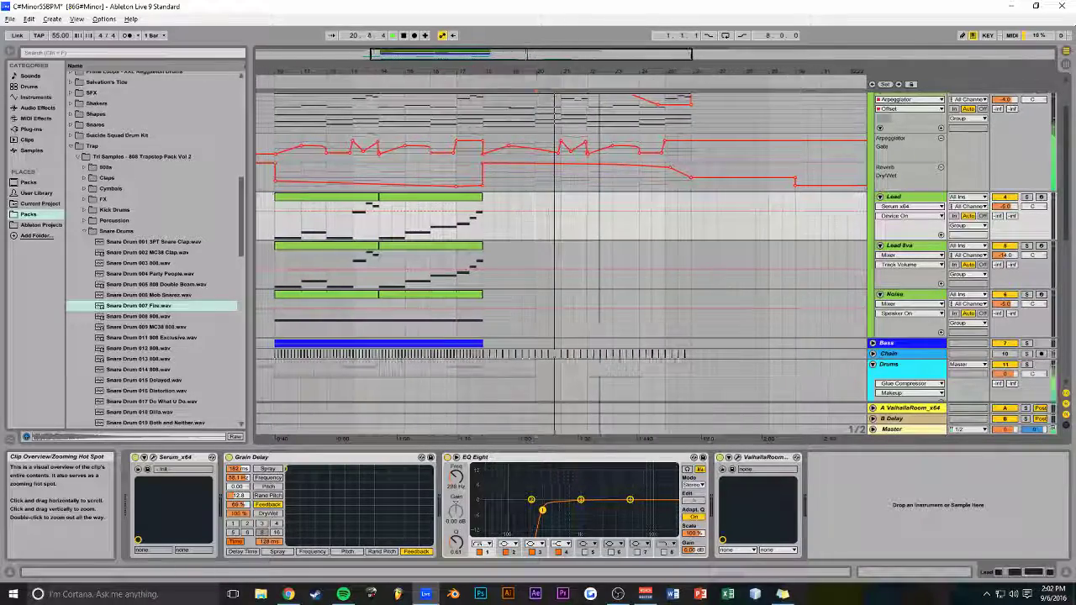
{"action": "scroll", "coordinate": [602, 126], "scroll_direction": "down", "scroll_amount": 2}
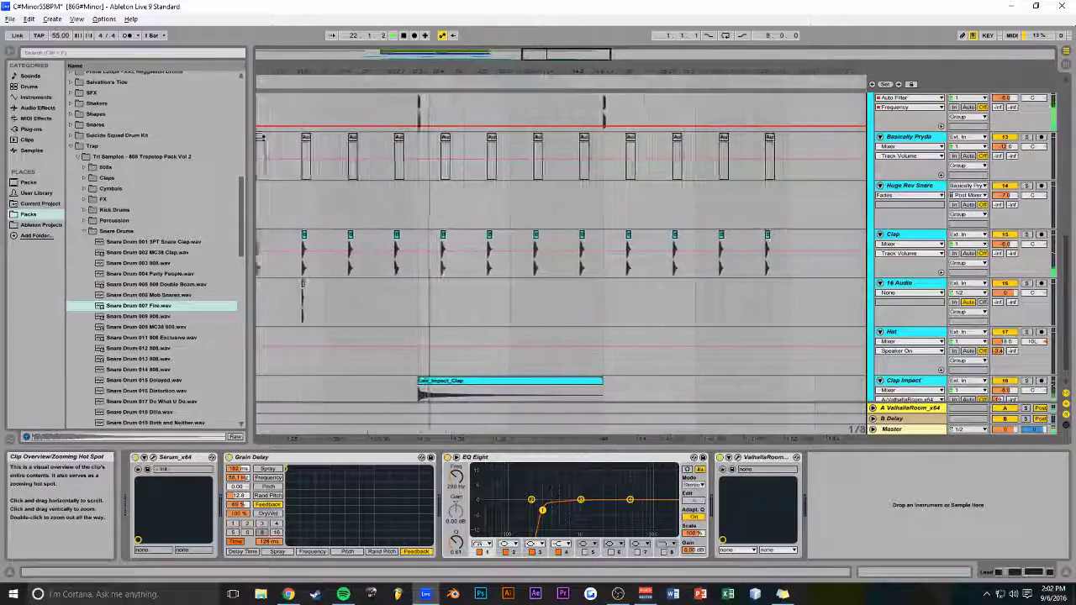
{"action": "left_click", "coordinate": [277, 298]}
{"action": "left_click", "coordinate": [295, 290]}
{"action": "left_click_drag", "start_coordinate": [429, 291], "coordinate": [459, 294]}
{"action": "scroll", "coordinate": [496, 299], "scroll_direction": "up", "scroll_amount": 2}
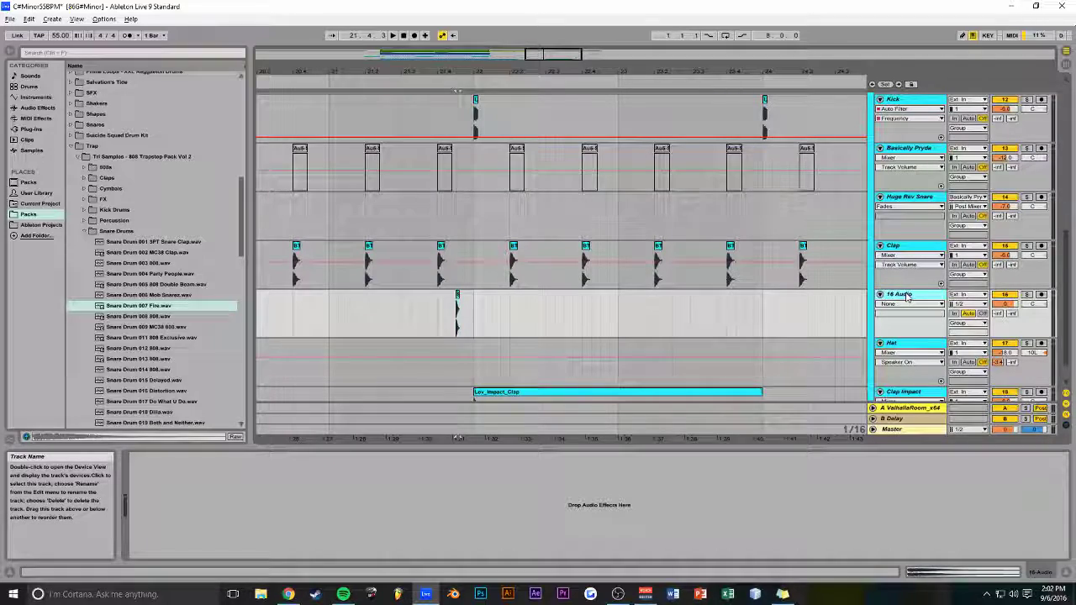
Delete the audio track holding the snare sample and insert a new MIDI track below Clap
{"action": "key", "text": "Delete"}
{"action": "left_click", "coordinate": [901, 261]}
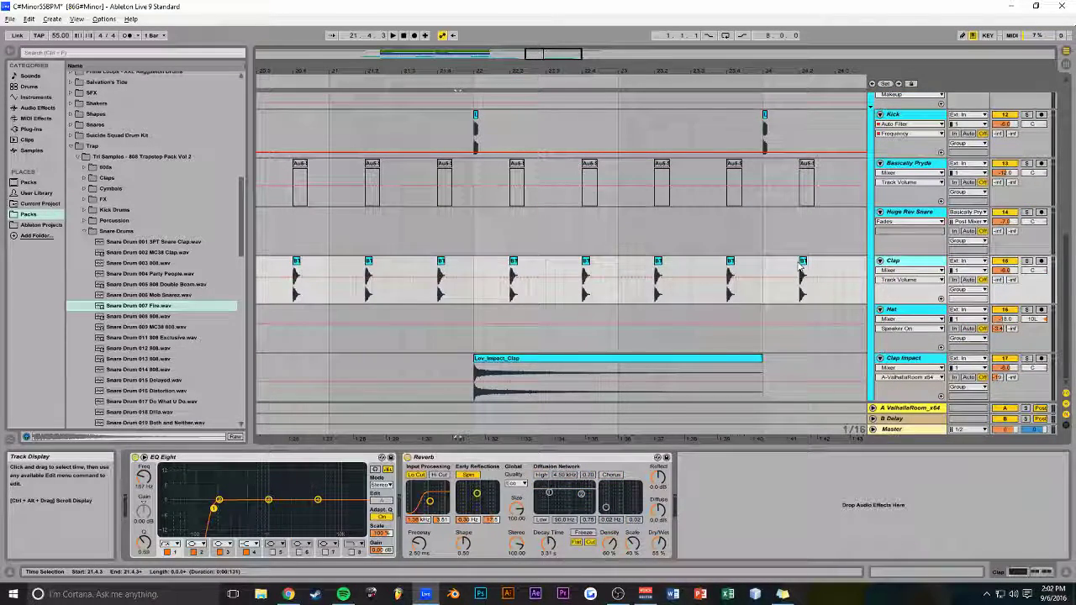
{"action": "key", "text": "ctrl+shift+t"}
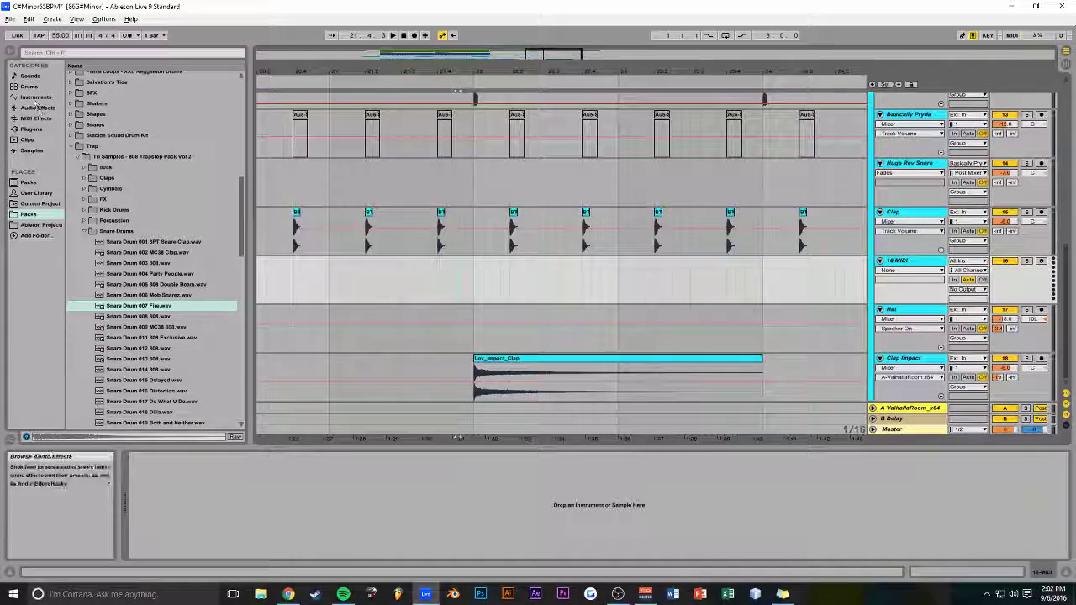
Load Snare Drum 007 Fire.wav from the packs as the new MIDI track's sampler instrument
{"action": "left_click", "coordinate": [37, 107]}
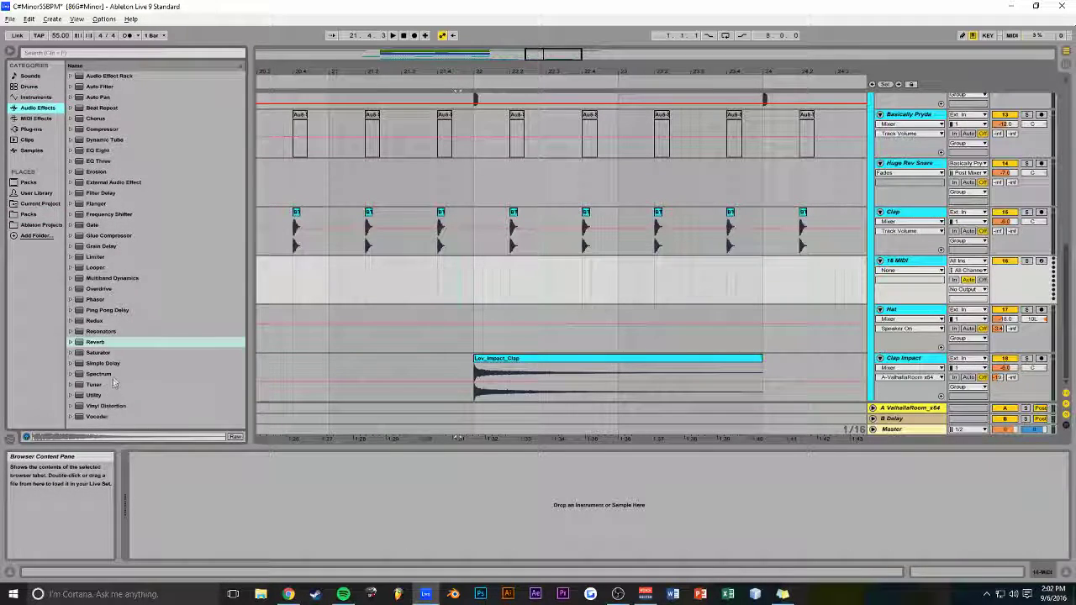
{"action": "left_click", "coordinate": [28, 214]}
{"action": "left_click_drag", "start_coordinate": [122, 307], "coordinate": [351, 501]}
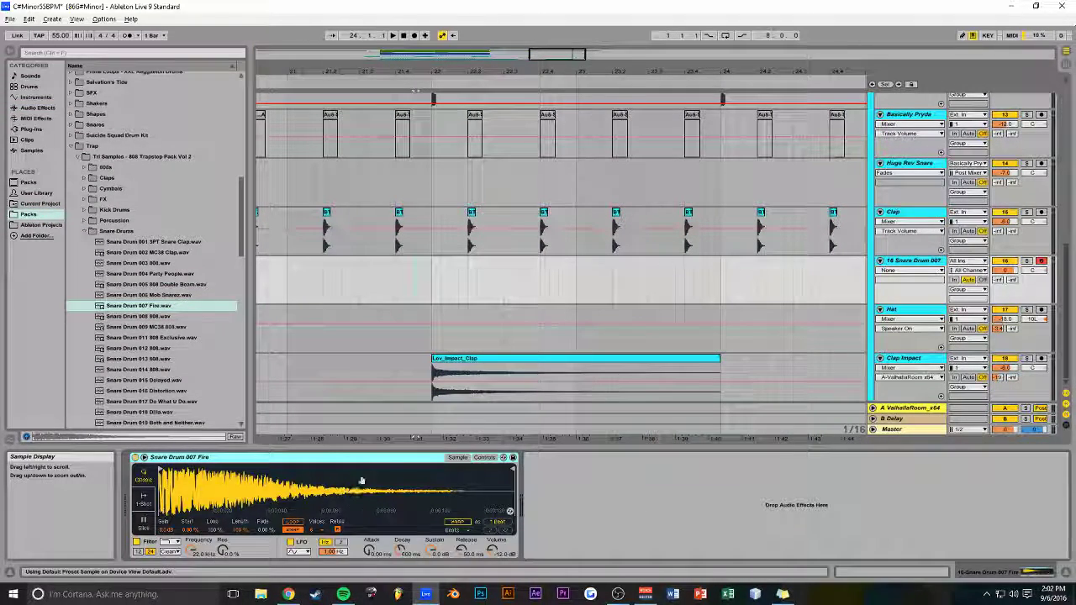
Insert an empty MIDI clip from 21.3.1 to 22.1.1 on the Snare Drum 007 track and play back bar 21
{"action": "left_click_drag", "start_coordinate": [446, 72], "coordinate": [523, 107]}
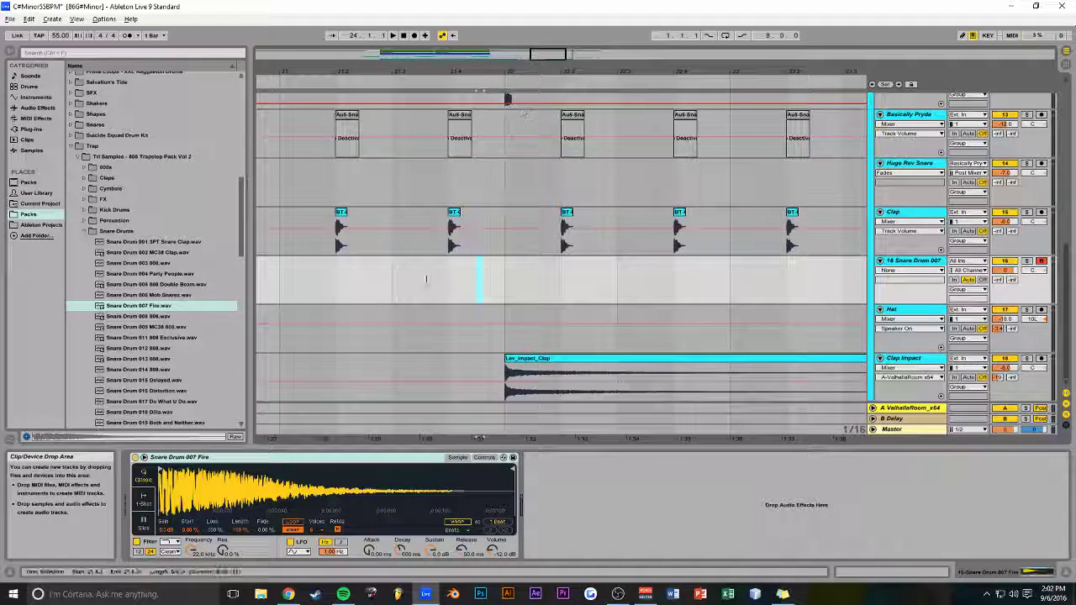
{"action": "left_click_drag", "start_coordinate": [399, 278], "coordinate": [500, 283]}
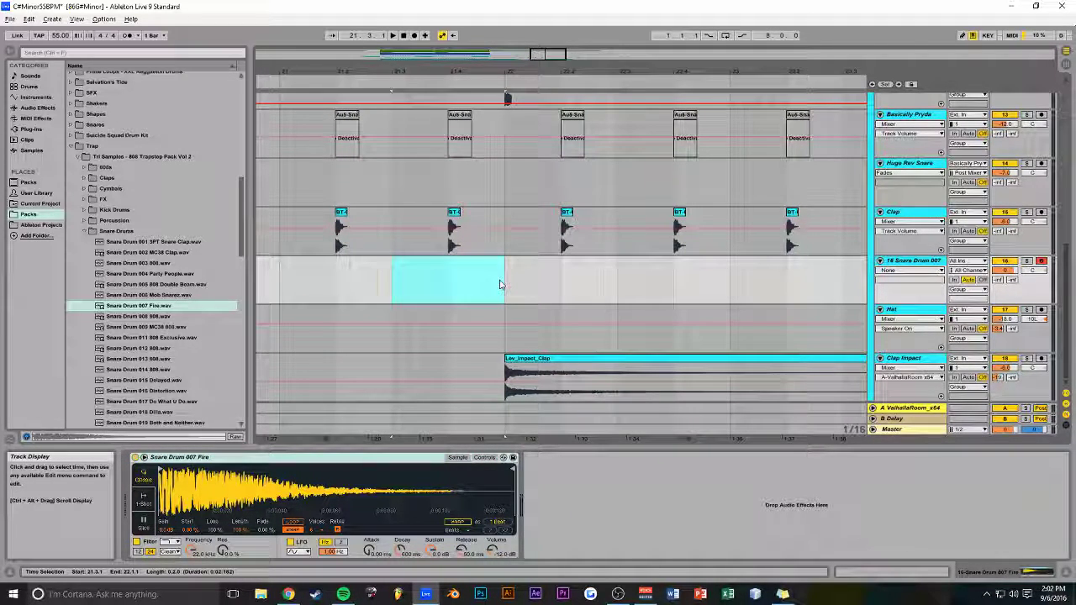
{"action": "key", "text": "ctrl+shift+m"}
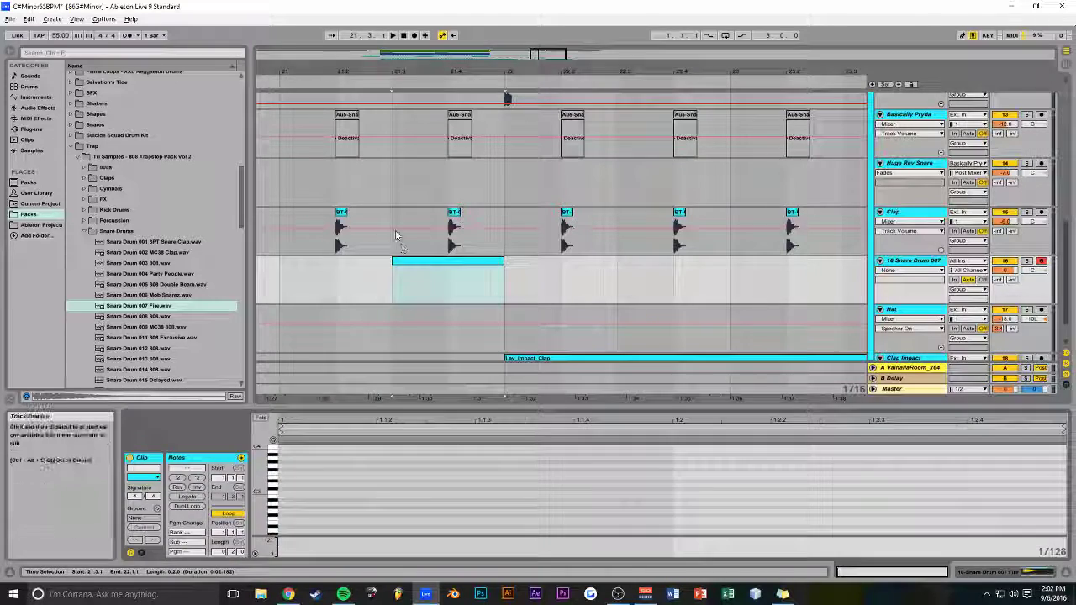
{"action": "left_click", "coordinate": [393, 246]}
{"action": "key", "text": "space"}
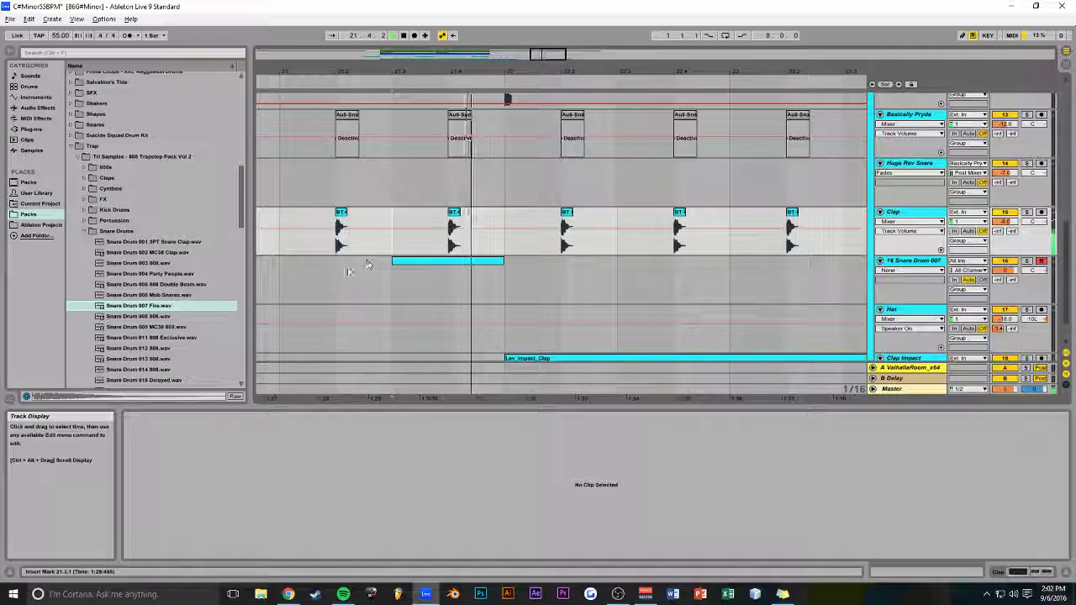
{"action": "left_click", "coordinate": [295, 277]}
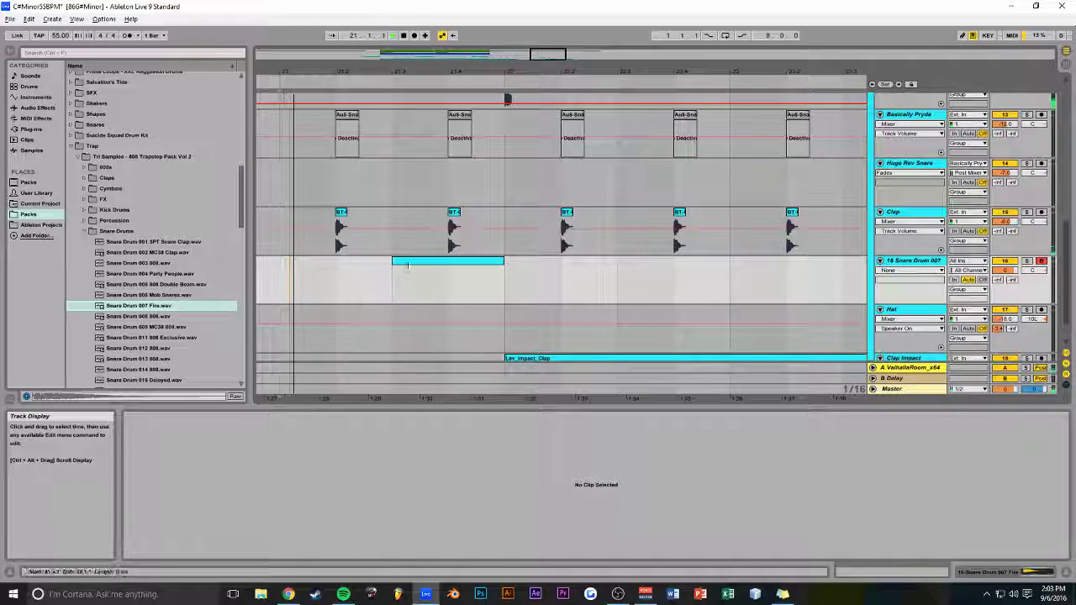
Open the new clip in an enlarged note editor and enter four equal, consecutive C3 notes starting at 1.2
{"action": "left_click", "coordinate": [420, 263]}
{"action": "left_click_drag", "start_coordinate": [403, 406], "coordinate": [404, 232]}
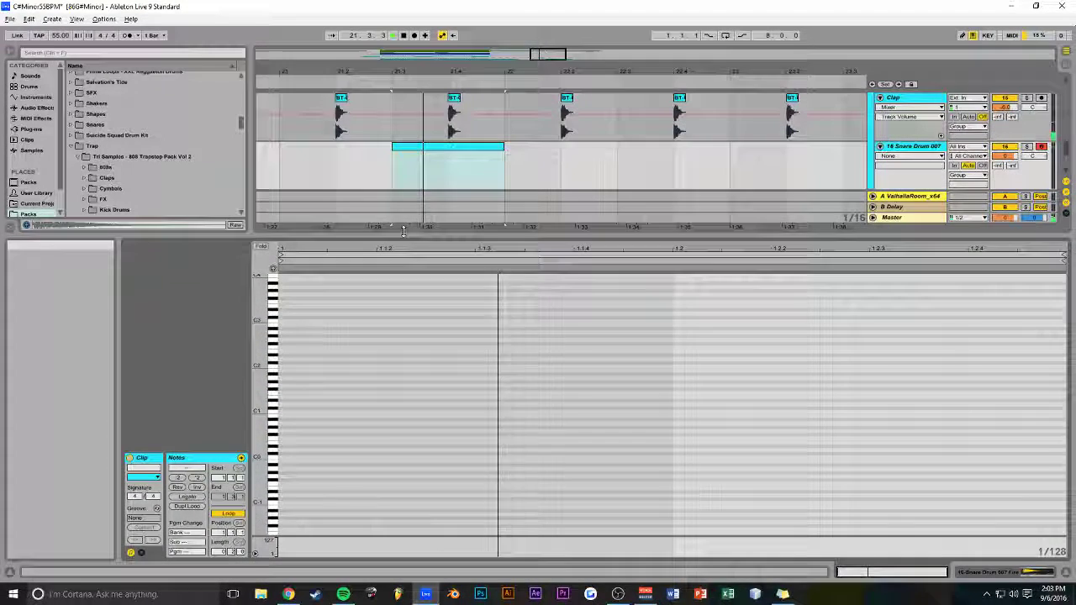
{"action": "double_click", "coordinate": [674, 322]}
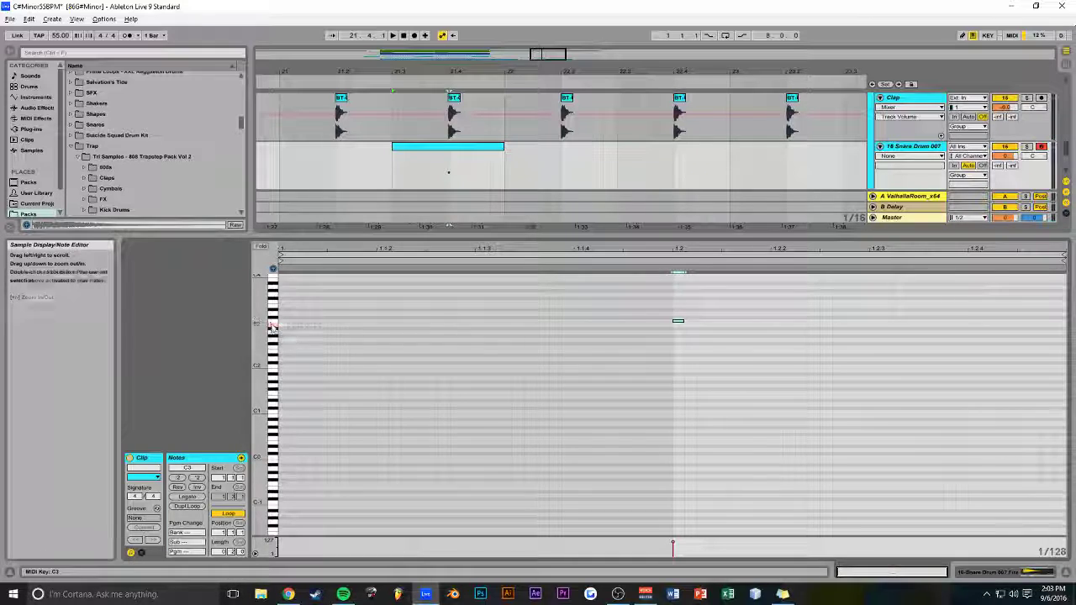
{"action": "left_click", "coordinate": [680, 322]}
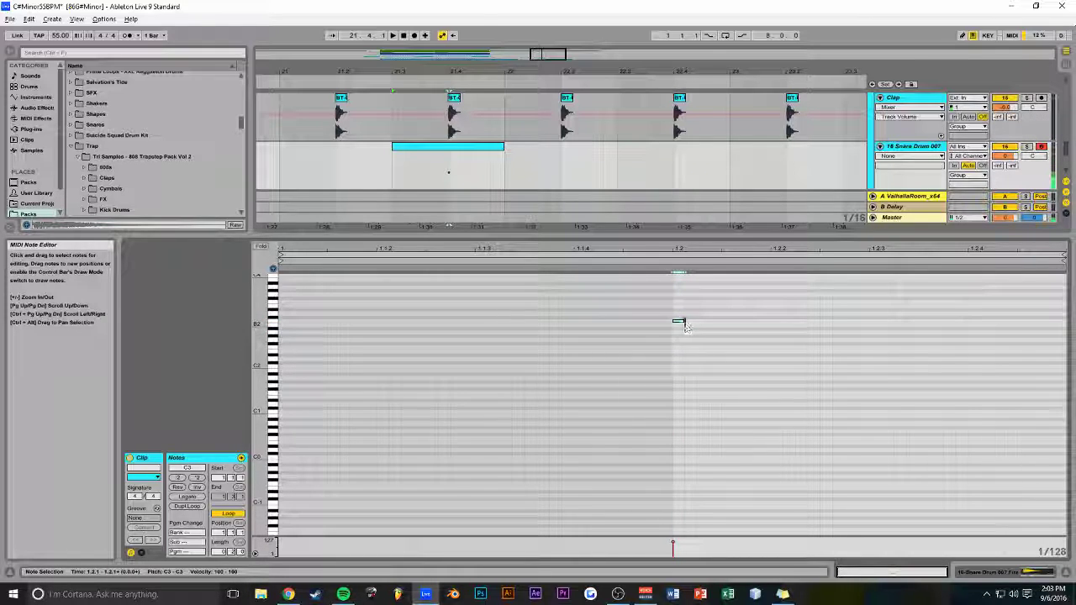
{"action": "left_click_drag", "start_coordinate": [697, 320], "coordinate": [720, 321]}
{"action": "key", "text": "ctrl+d"}
{"action": "key", "text": "ctrl+d"}
{"action": "key", "text": "ctrl+d"}
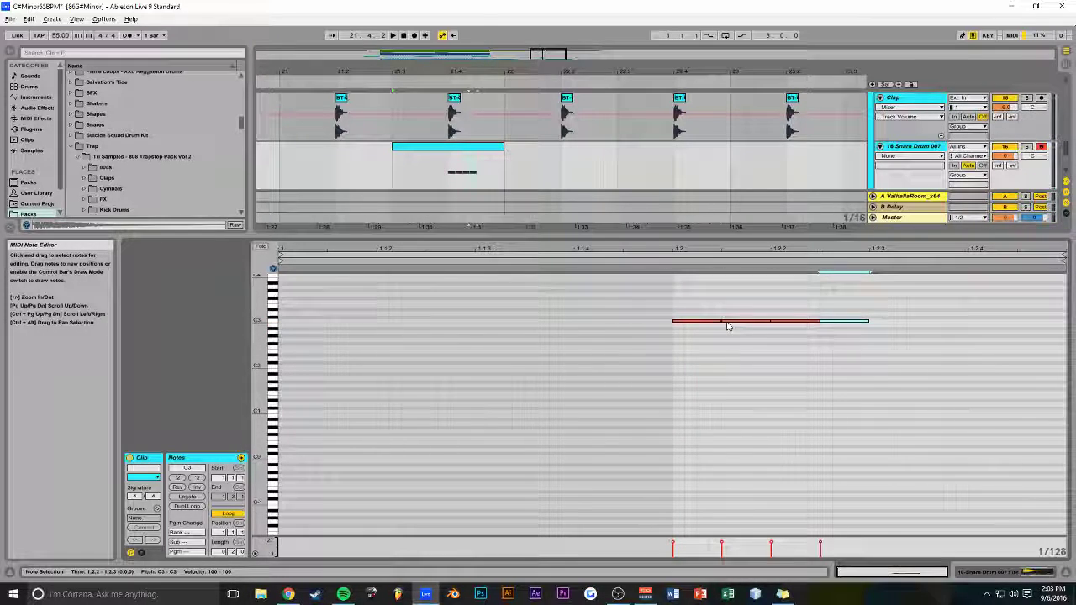
Turn the last C3 note into a run of shorter duplicated notes descending to E2
{"action": "mouse_move", "coordinate": [847, 323]}
{"action": "left_mouse_down"}
{"action": "mouse_move", "coordinate": [851, 340]}
{"action": "mouse_move", "coordinate": [908, 352]}
{"action": "left_mouse_up"}
{"action": "key", "text": "ctrl+d"}
{"action": "key", "text": "ctrl+d"}
{"action": "key", "text": "ctrl+d"}
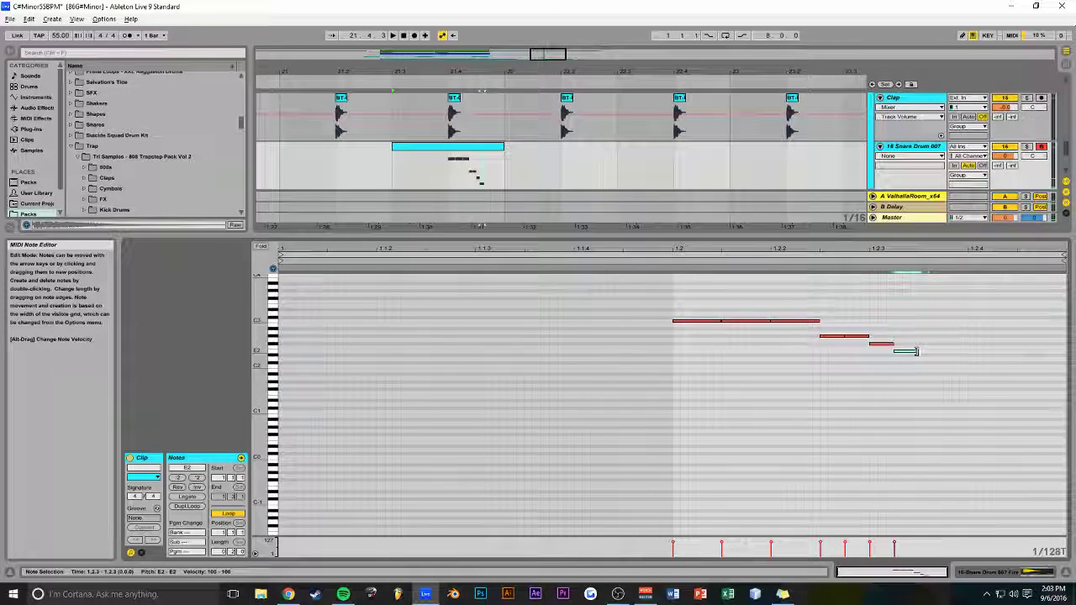
Fill the rest of the clip with three longer E2 notes and play back the snare roll
{"action": "mouse_move", "coordinate": [943, 351]}
{"action": "left_mouse_down"}
{"action": "mouse_move", "coordinate": [913, 351]}
{"action": "mouse_move", "coordinate": [967, 352]}
{"action": "left_mouse_up"}
{"action": "key", "text": "ctrl+d"}
{"action": "key", "text": "ctrl+d"}
{"action": "key", "text": "ctrl+d"}
{"action": "key", "text": "space"}
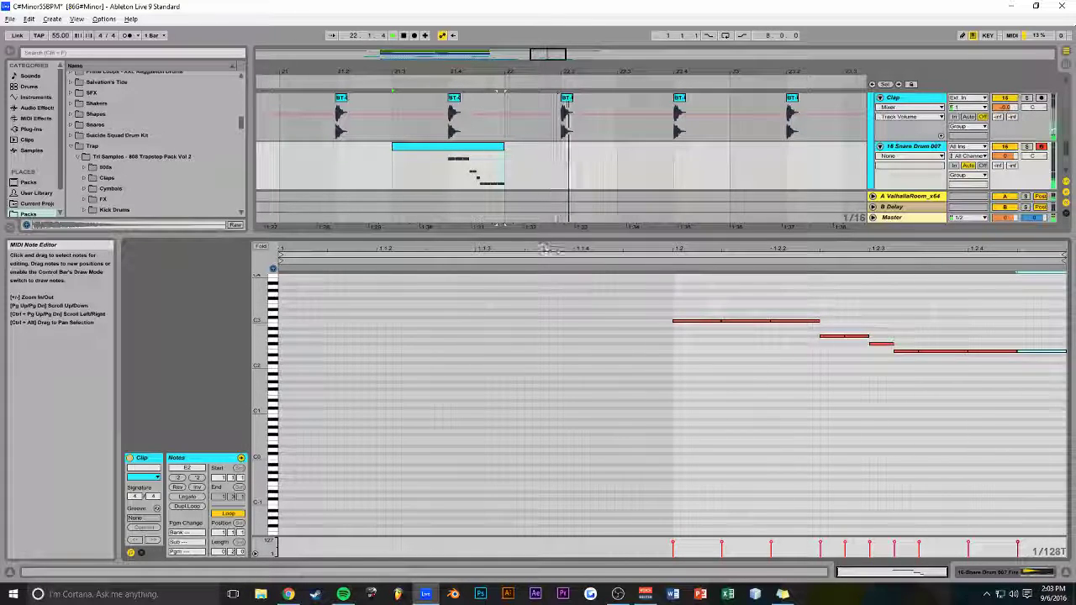
{"action": "key", "text": "space"}
{"action": "key", "text": "space"}
{"action": "key", "text": "space"}
Transpose all notes of the snare roll up one octave, play it back, and shrink the note editor again
{"action": "left_click_drag", "start_coordinate": [1042, 296], "coordinate": [678, 382]}
{"action": "key", "text": "shift+Up"}
{"action": "key", "text": "space"}
{"action": "scroll", "coordinate": [676, 383], "scroll_direction": "up", "scroll_amount": 7}
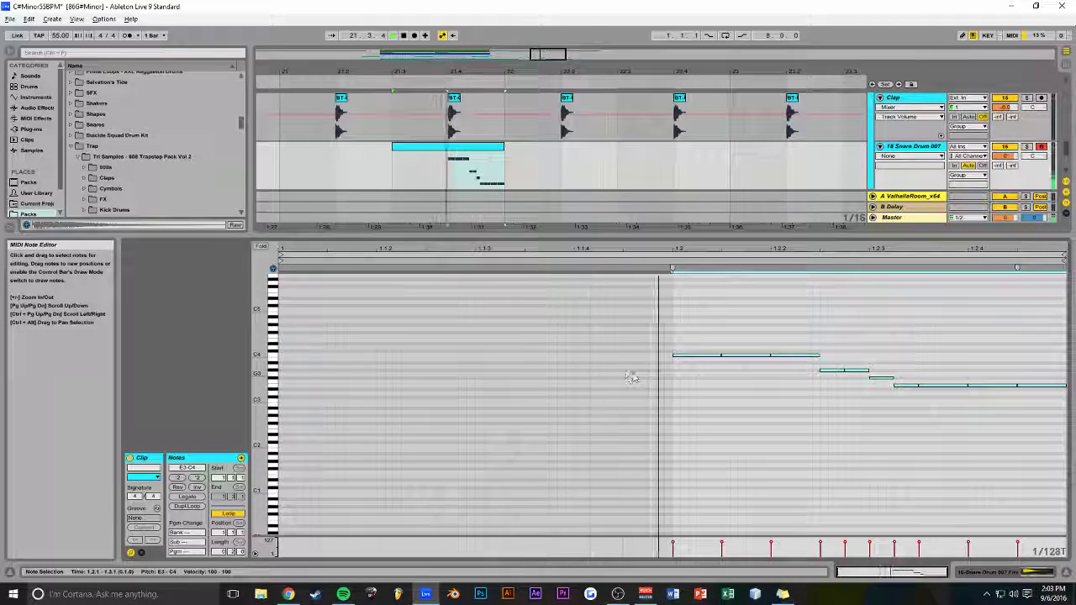
{"action": "left_click_drag", "start_coordinate": [664, 242], "coordinate": [625, 464]}
{"action": "scroll", "coordinate": [521, 309], "scroll_direction": "up", "scroll_amount": 3}
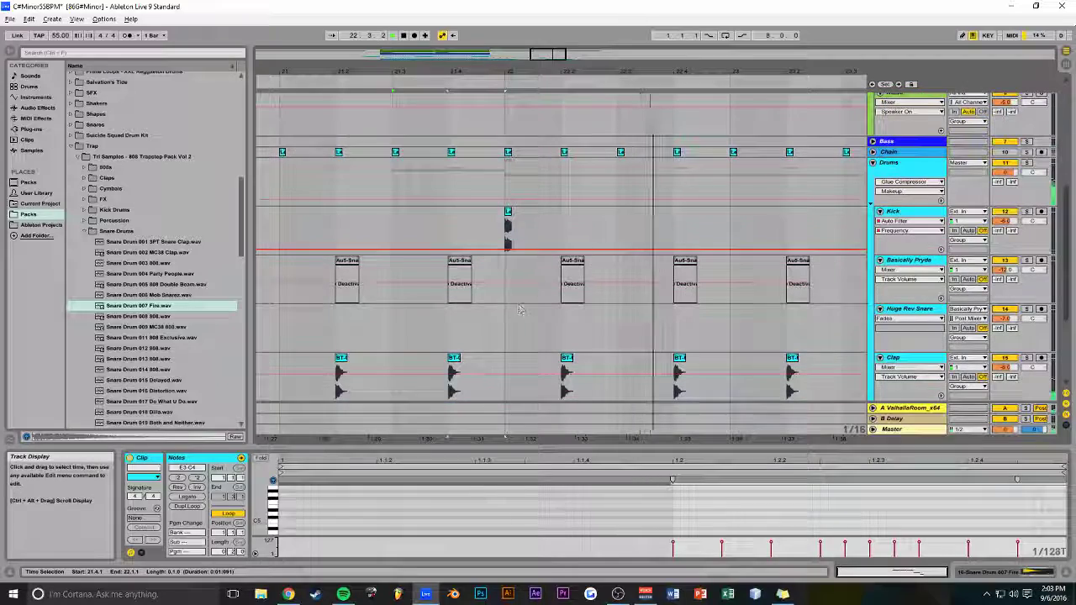
Copy the bar 22 kick clip to 22.3.1 and 22.3.3, play back from bar 22, and save the Live Set
{"action": "left_click_drag", "start_coordinate": [554, 54], "coordinate": [554, 54]}
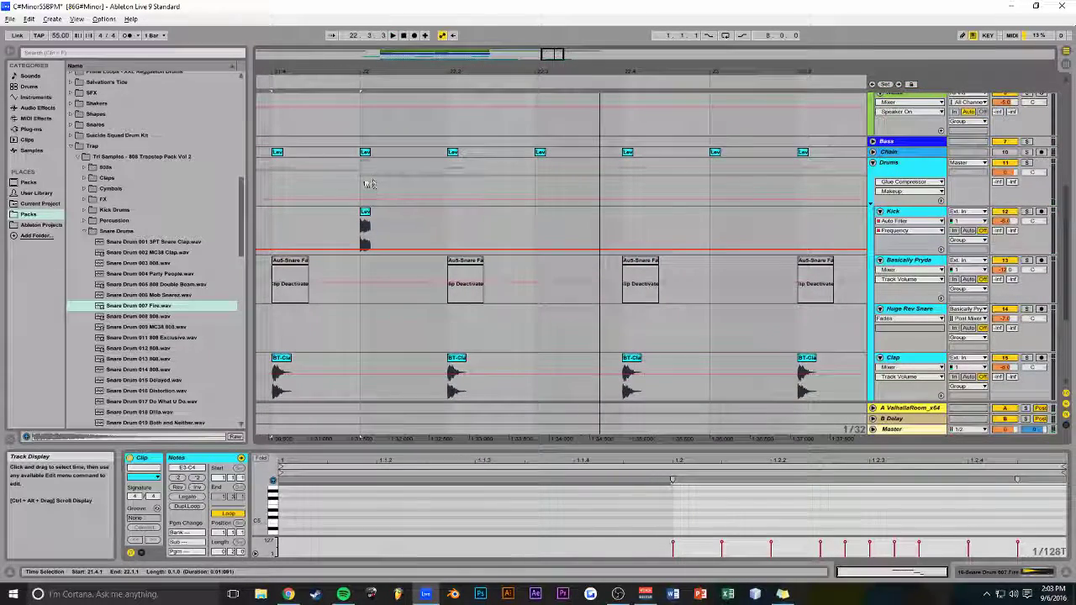
{"action": "left_click", "coordinate": [367, 184]}
{"action": "key", "text": "space"}
{"action": "left_click", "coordinate": [370, 215]}
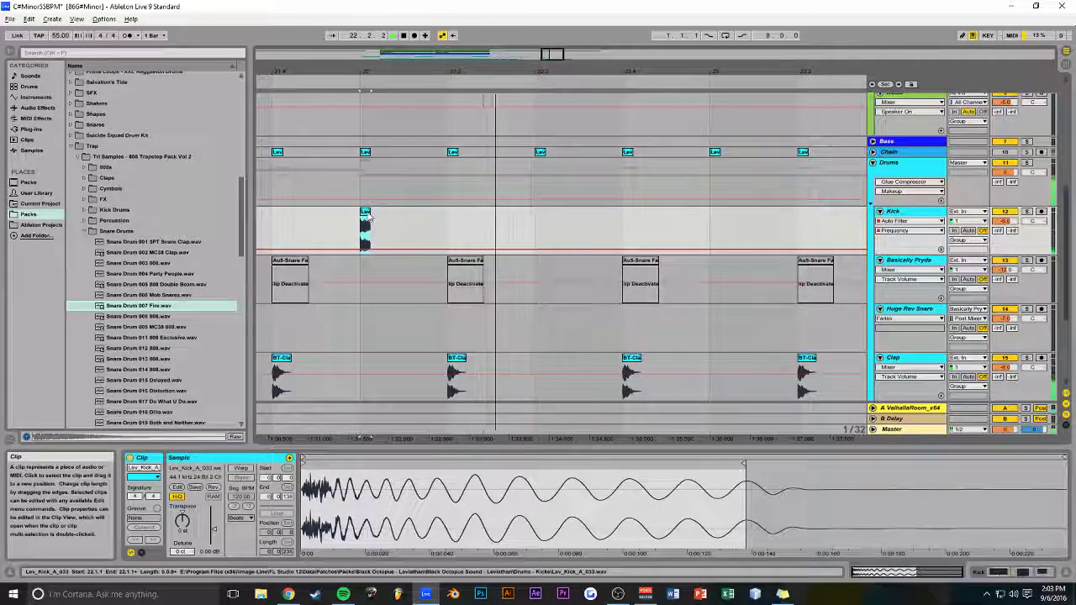
{"action": "key", "text": "space"}
{"action": "left_click_drag", "start_coordinate": [366, 216], "coordinate": [585, 219]}
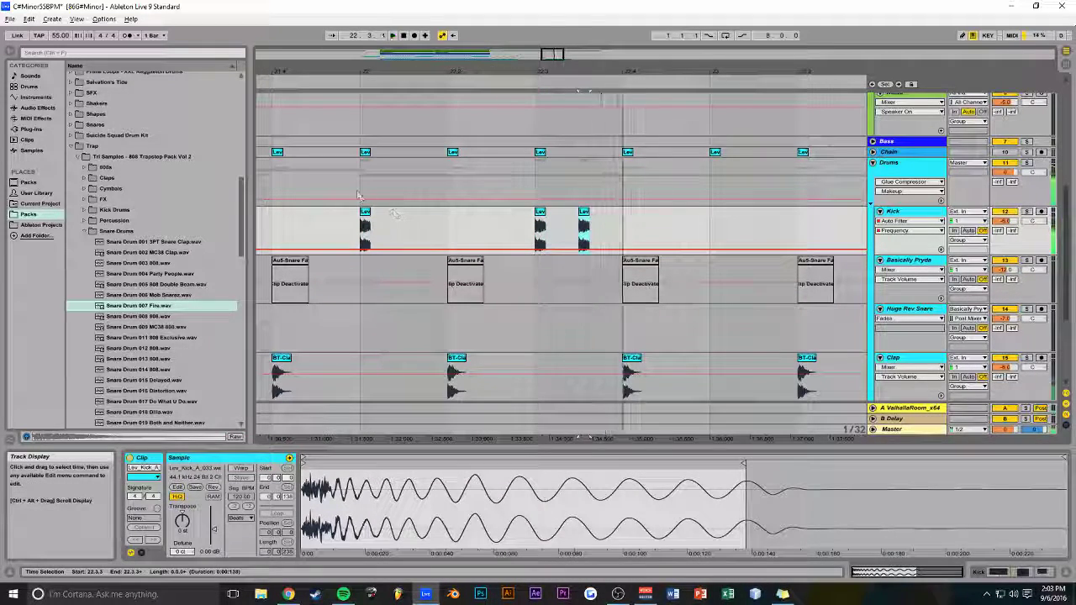
{"action": "left_click", "coordinate": [360, 195]}
{"action": "key", "text": "space"}
{"action": "key", "text": "ctrl+s"}
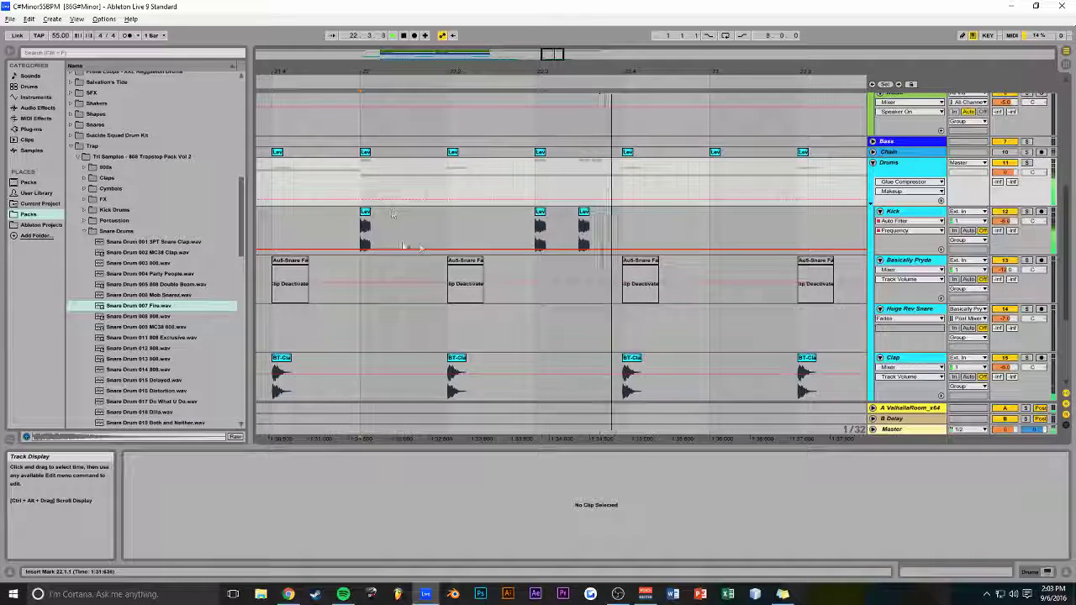
Move the kick at 22.3.1 a sixteenth note later and play back the new kick pattern
{"action": "key", "text": "space"}
{"action": "left_click_drag", "start_coordinate": [542, 218], "coordinate": [564, 219]}
{"action": "left_click", "coordinate": [536, 221]}
{"action": "key", "text": "space"}
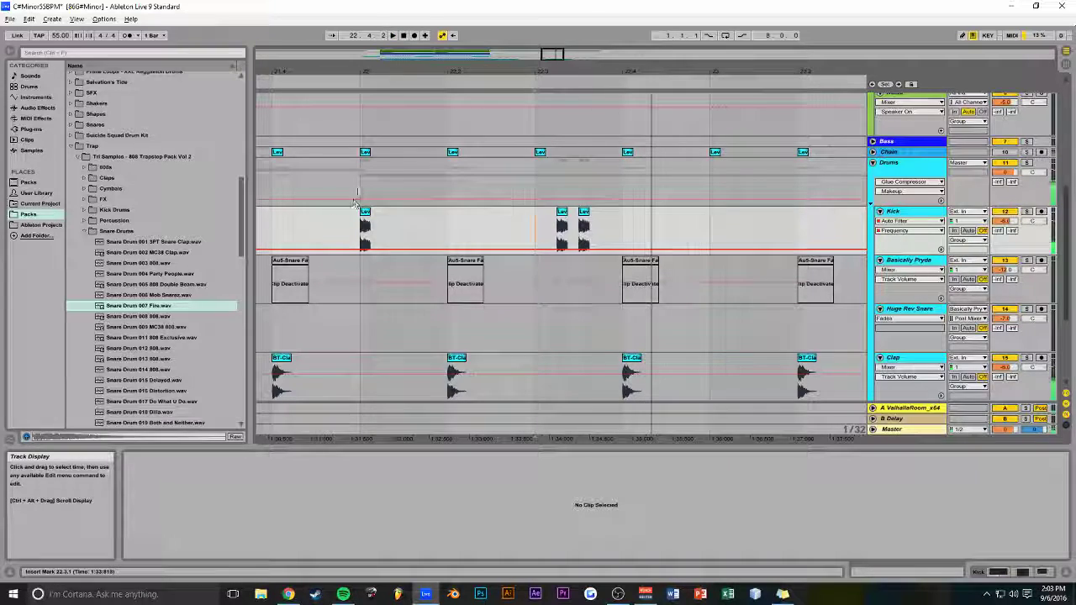
{"action": "left_click", "coordinate": [374, 191]}
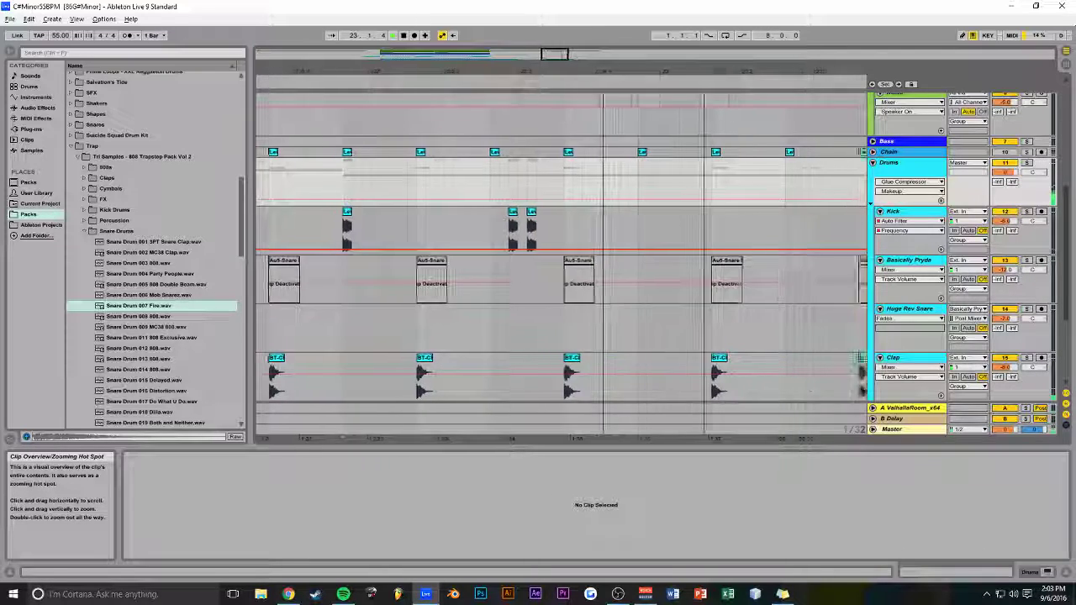
Stop playback and place a copy of the kick clip at the start of bar 23
{"action": "key", "text": "space"}
{"action": "left_click_drag", "start_coordinate": [285, 214], "coordinate": [568, 230]}
{"action": "left_click", "coordinate": [461, 213]}
{"action": "left_click_drag", "start_coordinate": [558, 55], "coordinate": [532, 84]}
Disarm the Snare Drum 007 track, lower its volume, and play the arrangement from 21.2.1
{"action": "scroll", "coordinate": [747, 308], "scroll_direction": "down", "scroll_amount": 4}
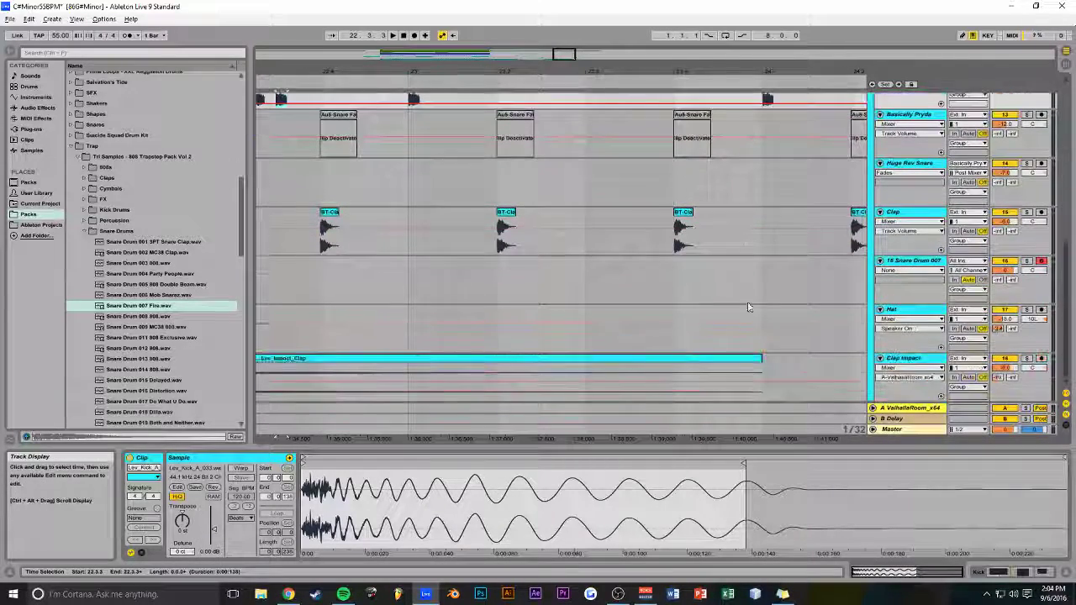
{"action": "left_click", "coordinate": [924, 263]}
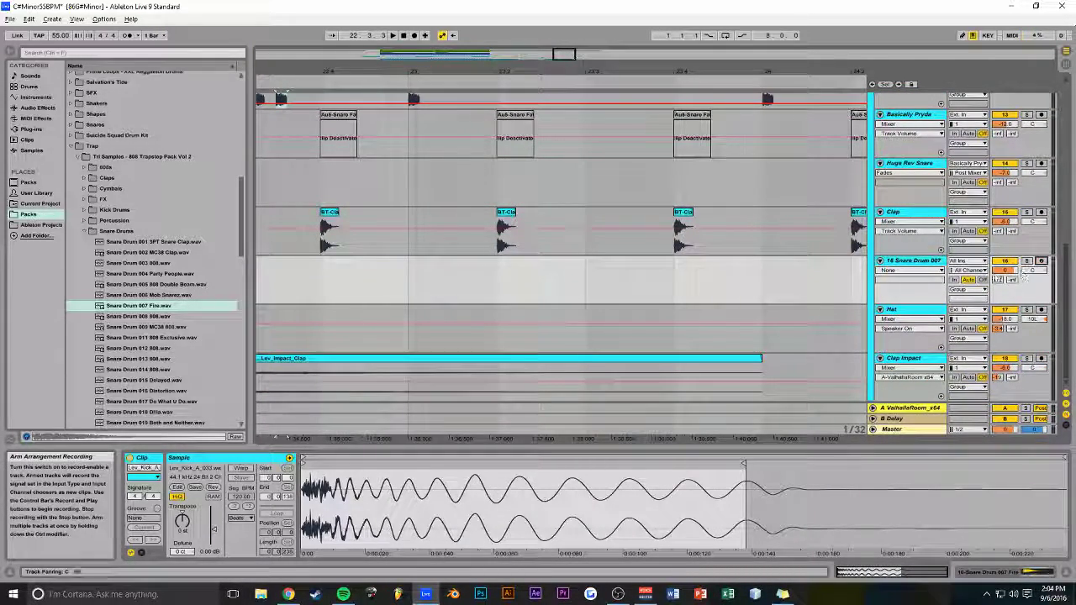
{"action": "key", "text": "space"}
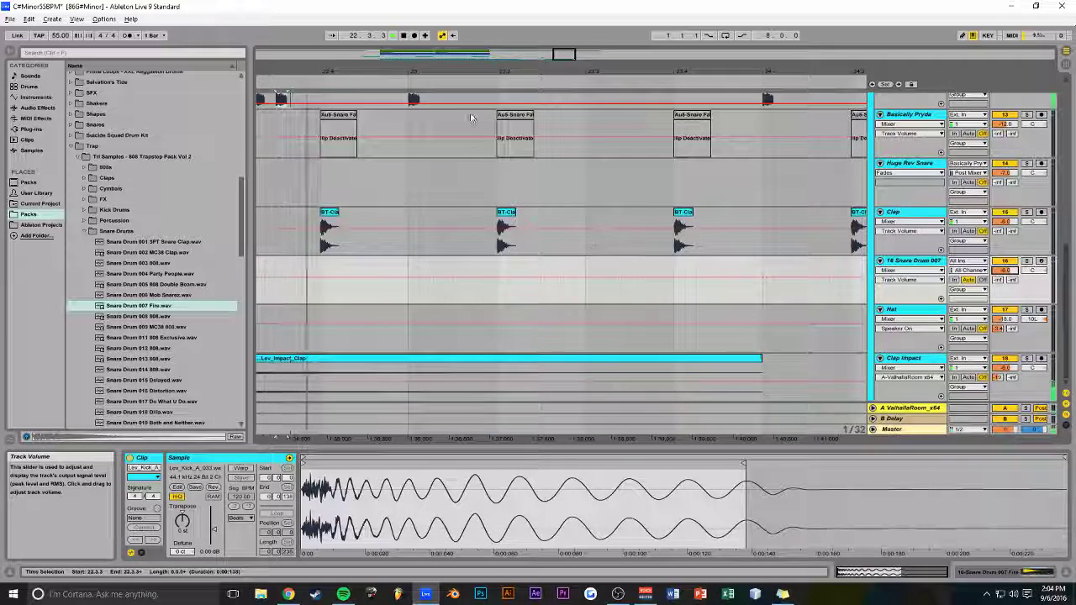
{"action": "left_click_drag", "start_coordinate": [629, 70], "coordinate": [629, 34]}
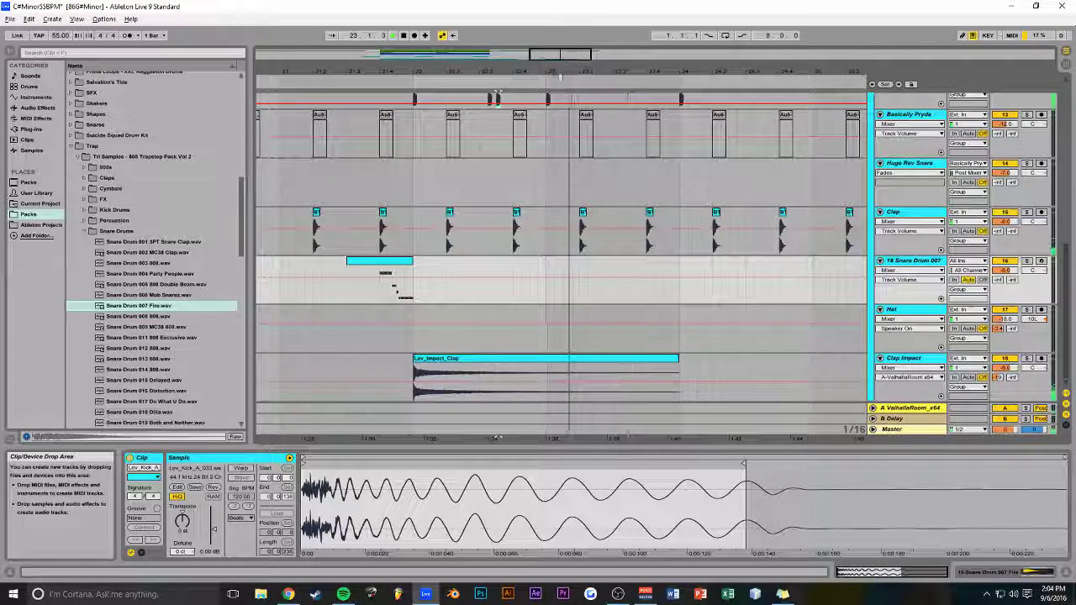
{"action": "key", "text": "space"}
{"action": "left_click", "coordinate": [316, 189]}
{"action": "key", "text": "space"}
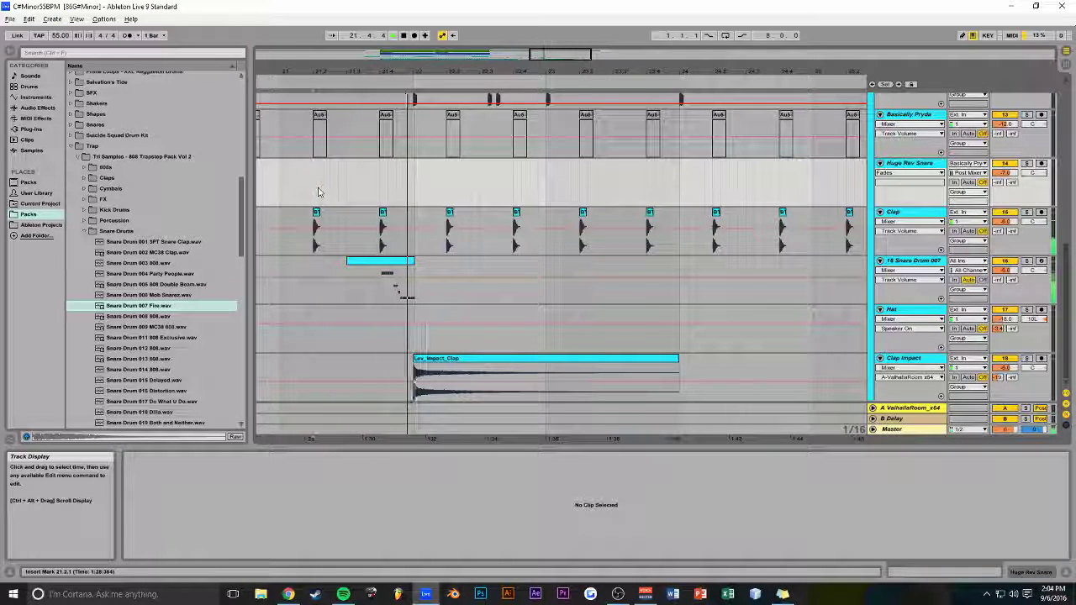
Rename the Snare Drum 007 track to 808 Snare and play back the snare roll at beat 21.4
{"action": "left_click", "coordinate": [888, 290]}
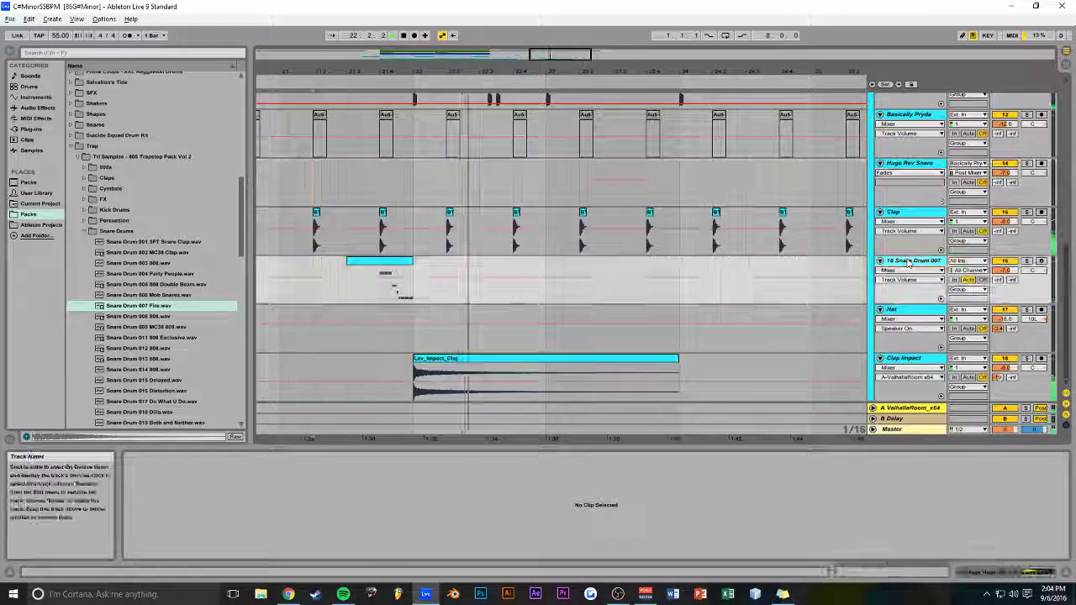
{"action": "type", "text": "Snare"}
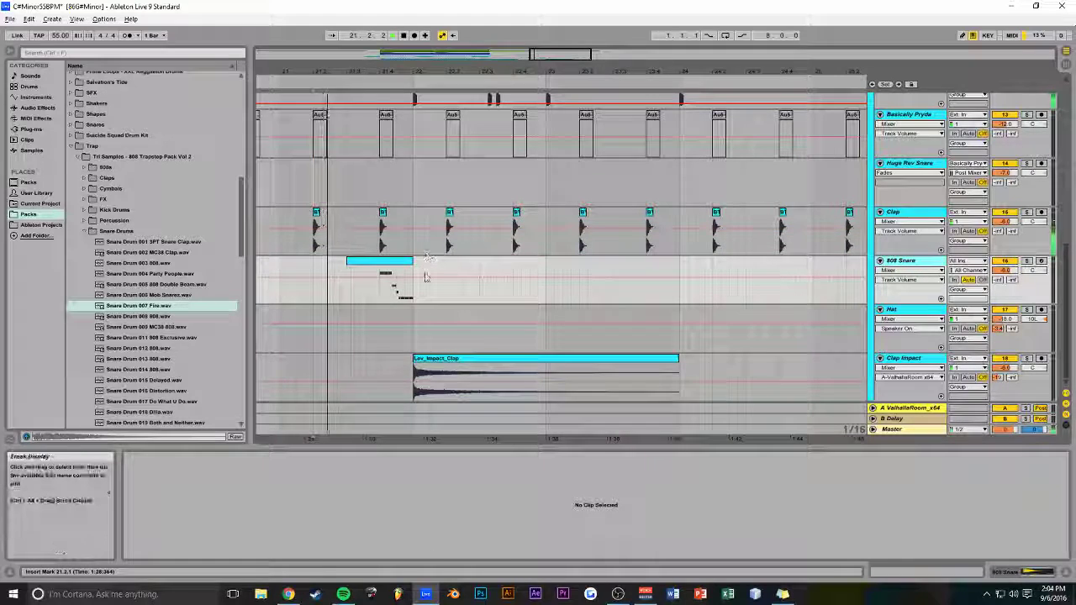
{"action": "left_click", "coordinate": [382, 185]}
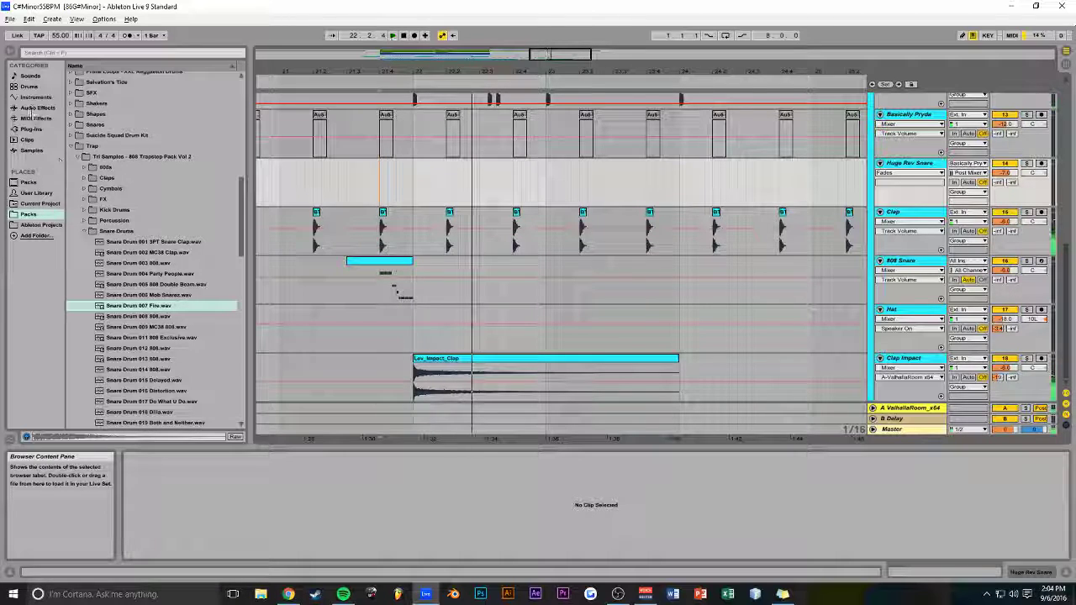
Add a high-pass Auto Filter to the 808 Snare track and automate its frequency over the snare roll, peaking around 21.4.1
{"action": "left_click", "coordinate": [37, 108]}
{"action": "left_click_drag", "start_coordinate": [101, 87], "coordinate": [404, 282]}
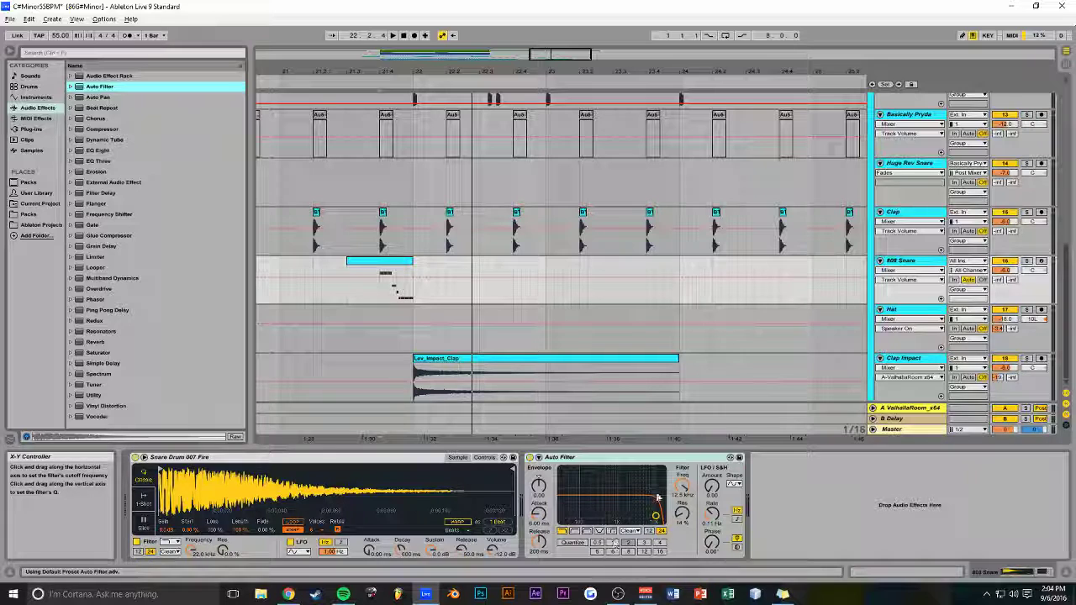
{"action": "mouse_move", "coordinate": [674, 492]}
{"action": "left_mouse_down"}
{"action": "mouse_move", "coordinate": [675, 581]}
{"action": "mouse_move", "coordinate": [682, 503]}
{"action": "left_mouse_up"}
{"action": "left_click_drag", "start_coordinate": [377, 303], "coordinate": [415, 299]}
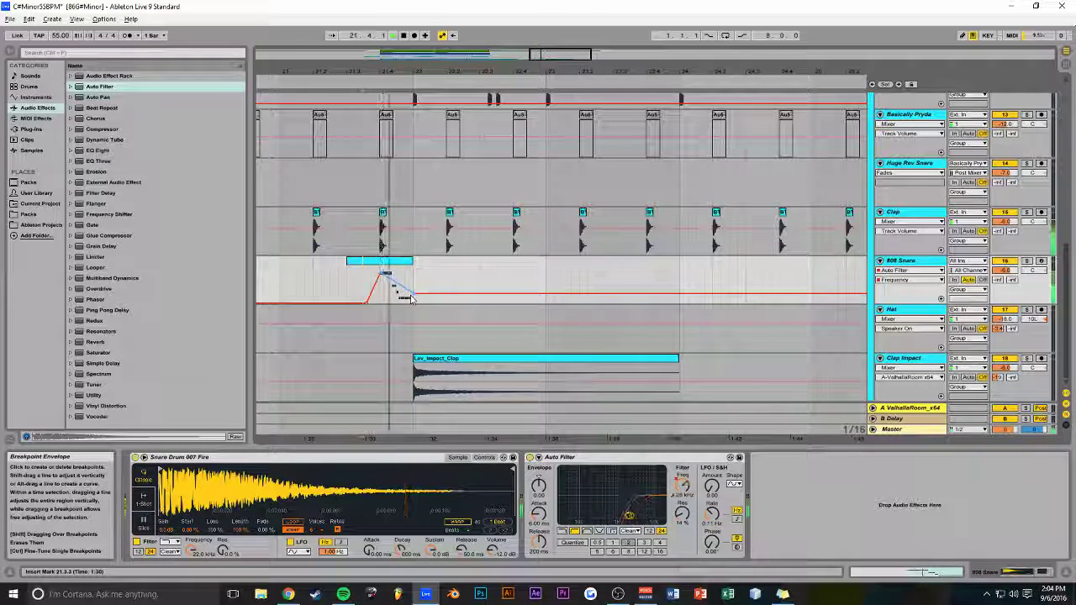
Copy the kick clip at the start of bar 23 to 23.2.3 and play back from 23.1.1
{"action": "left_click_drag", "start_coordinate": [551, 56], "coordinate": [553, 95]}
{"action": "scroll", "coordinate": [471, 168], "scroll_direction": "up", "scroll_amount": 3}
{"action": "key", "text": "space"}
{"action": "left_click_drag", "start_coordinate": [368, 190], "coordinate": [460, 200]}
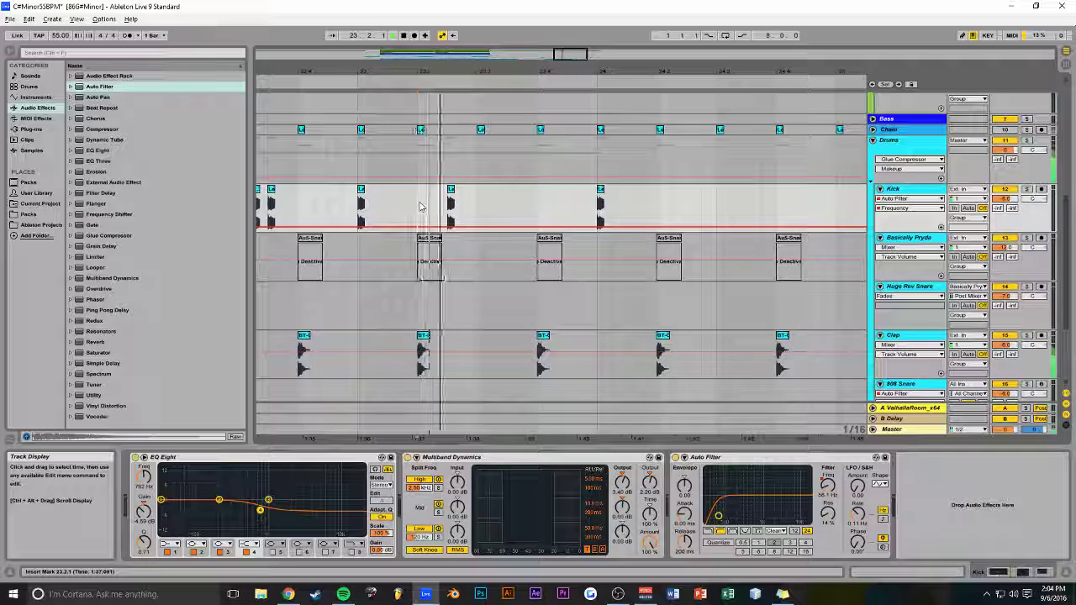
{"action": "left_click", "coordinate": [356, 170]}
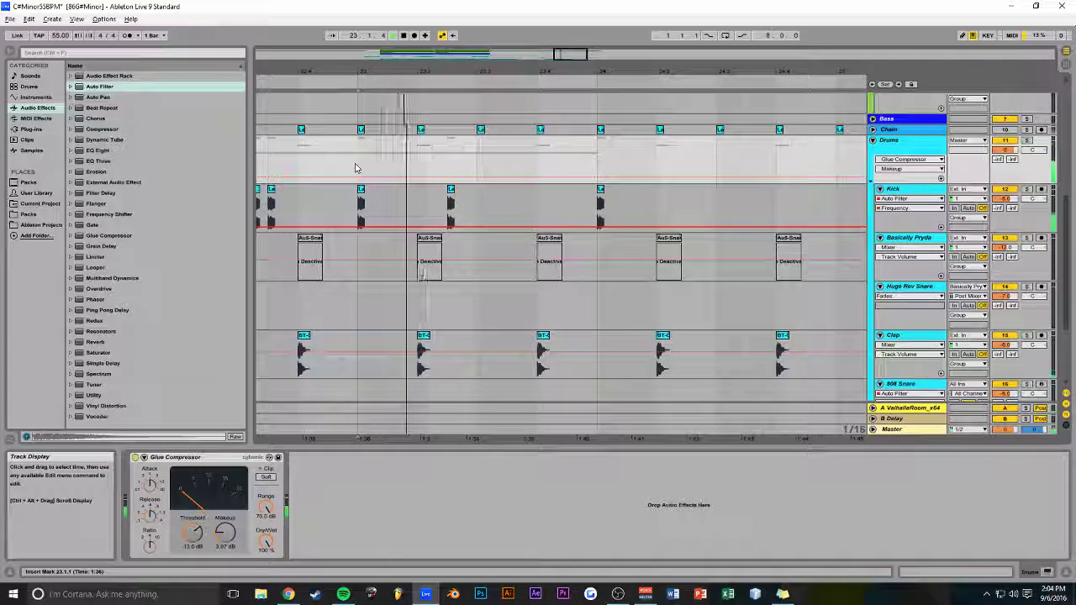
Copy the 23.2.3 kick to 23.3.3, shorten and duplicate it into a quick kick roll, and play it back
{"action": "left_click_drag", "start_coordinate": [573, 64], "coordinate": [568, 113]}
{"action": "left_click", "coordinate": [408, 193]}
{"action": "left_click_drag", "start_coordinate": [409, 193], "coordinate": [528, 193]}
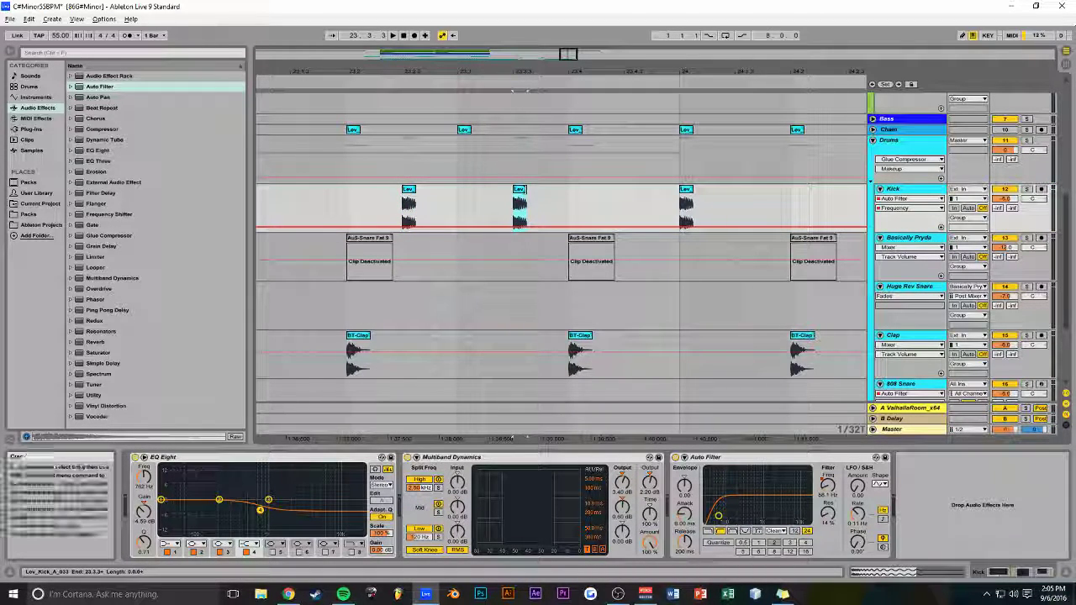
{"action": "left_click", "coordinate": [532, 194]}
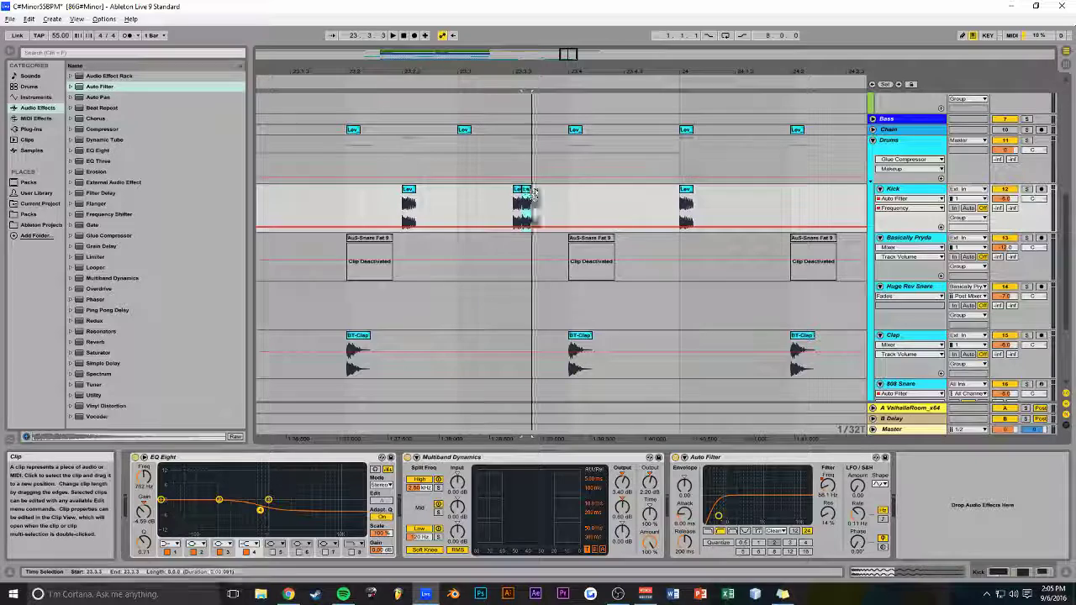
{"action": "left_click", "coordinate": [477, 199]}
{"action": "key", "text": "space"}
Fade out the first kick of the 23.3.3 roll, duplicate it over the second kick, and play the roll
{"action": "left_click_drag", "start_coordinate": [572, 55], "coordinate": [572, 78]}
{"action": "key", "text": "space"}
{"action": "left_click_drag", "start_coordinate": [413, 197], "coordinate": [367, 197]}
{"action": "left_click", "coordinate": [383, 189]}
{"action": "key", "text": "ctrl+d"}
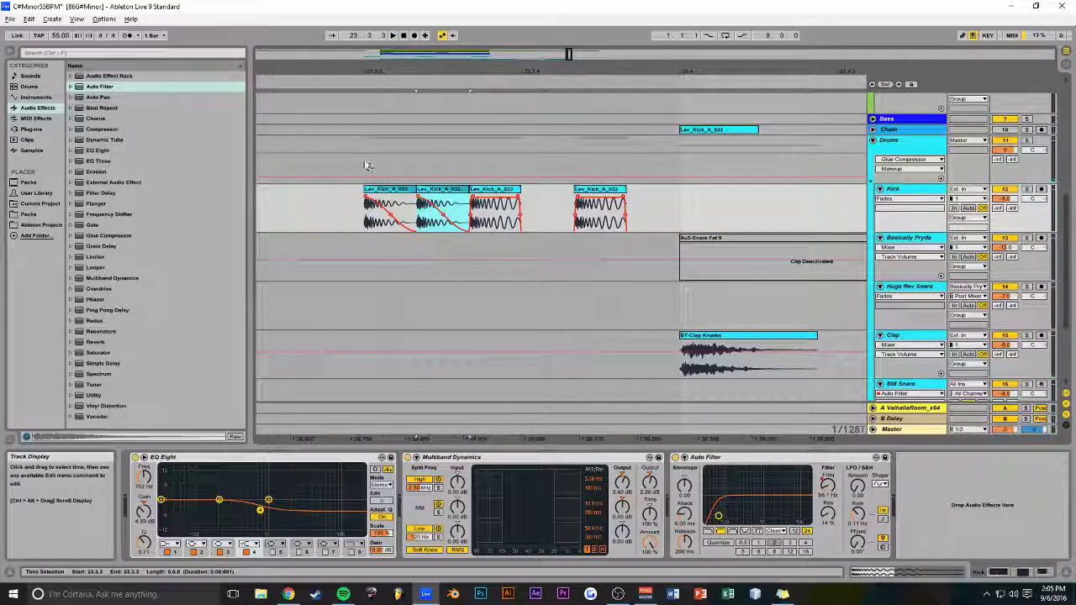
{"action": "left_click", "coordinate": [367, 165]}
{"action": "key", "text": "space"}
{"action": "key", "text": "space"}
Fade out the roll's third kick, place a shortened copy of it at 23.3.4, and play the roll back
{"action": "left_click_drag", "start_coordinate": [518, 197], "coordinate": [473, 196]}
{"action": "left_click", "coordinate": [492, 189]}
{"action": "key", "text": "ctrl+d"}
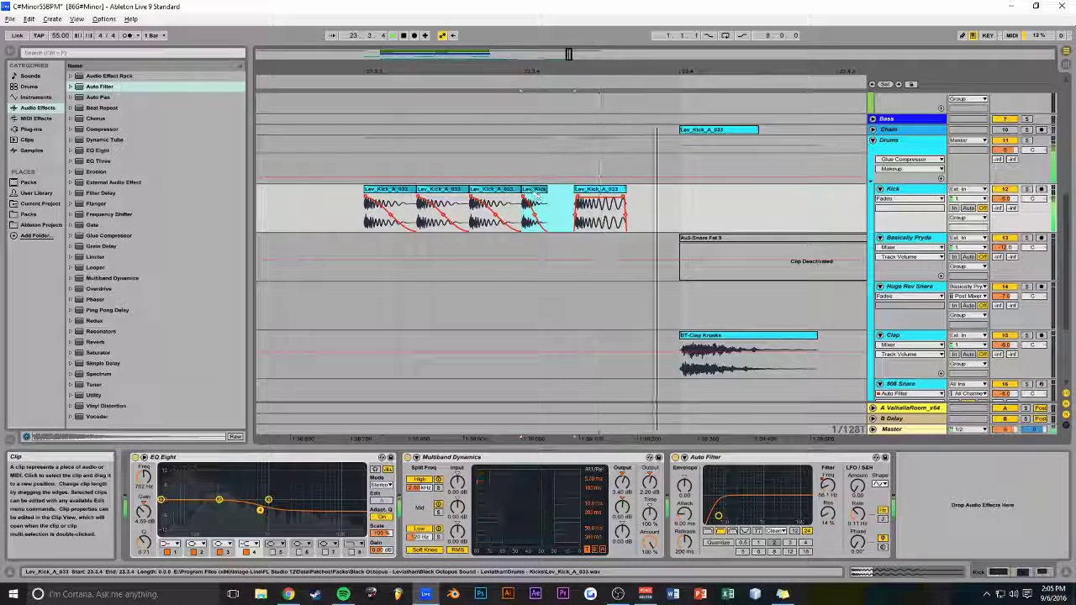
{"action": "left_click", "coordinate": [360, 162]}
{"action": "key", "text": "space"}
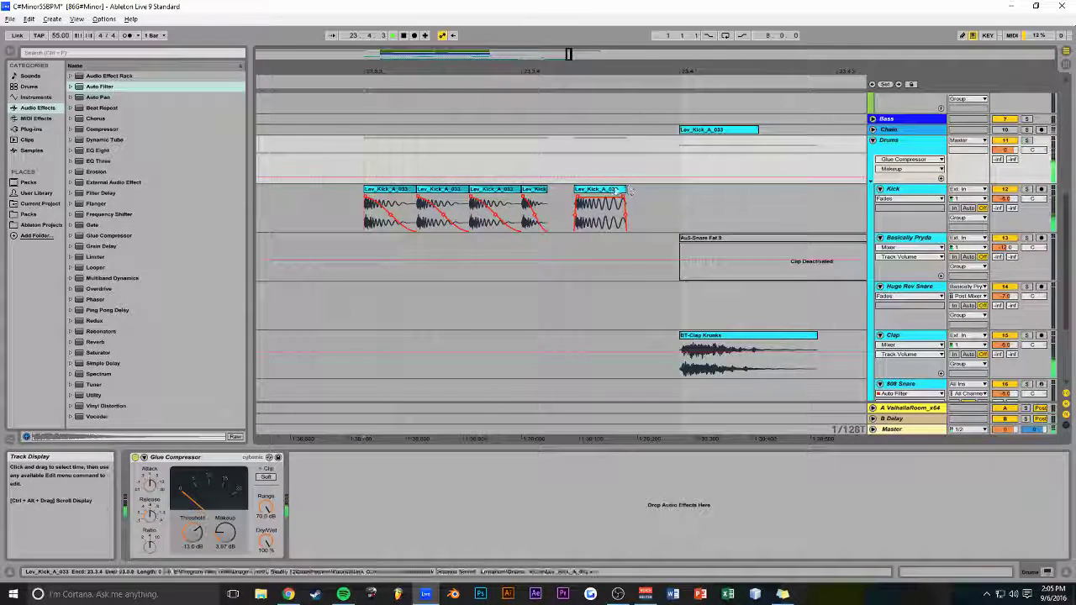
Duplicate the roll's last kick so it reaches 23.4.1, play back the kicks, and save the Live Set
{"action": "left_click", "coordinate": [601, 198]}
{"action": "key", "text": "ctrl+d"}
{"action": "key", "text": "space"}
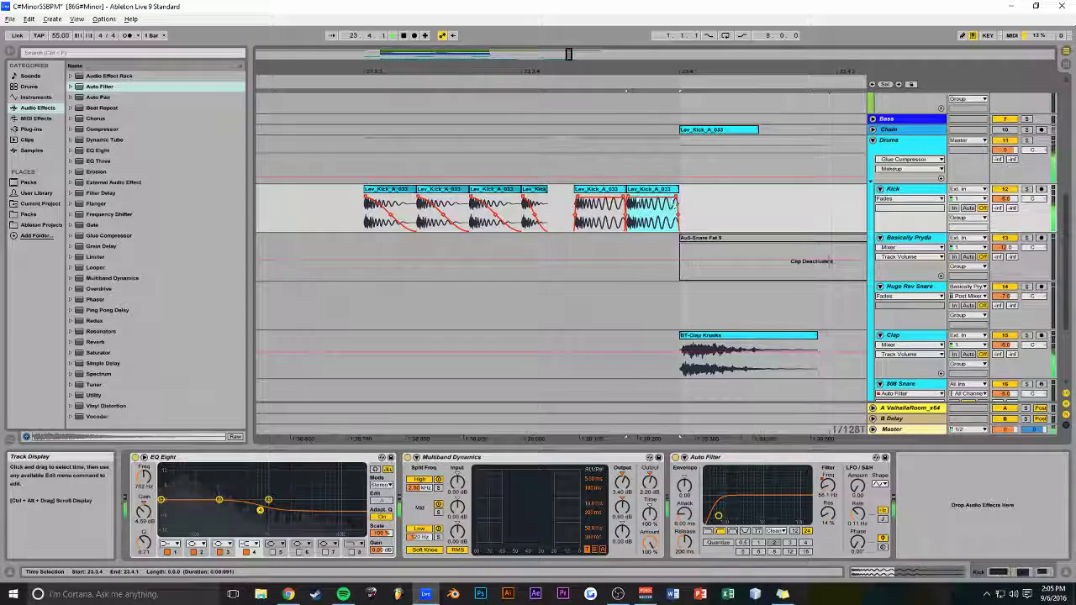
{"action": "left_click", "coordinate": [577, 166]}
{"action": "left_click_drag", "start_coordinate": [570, 55], "coordinate": [589, 72]}
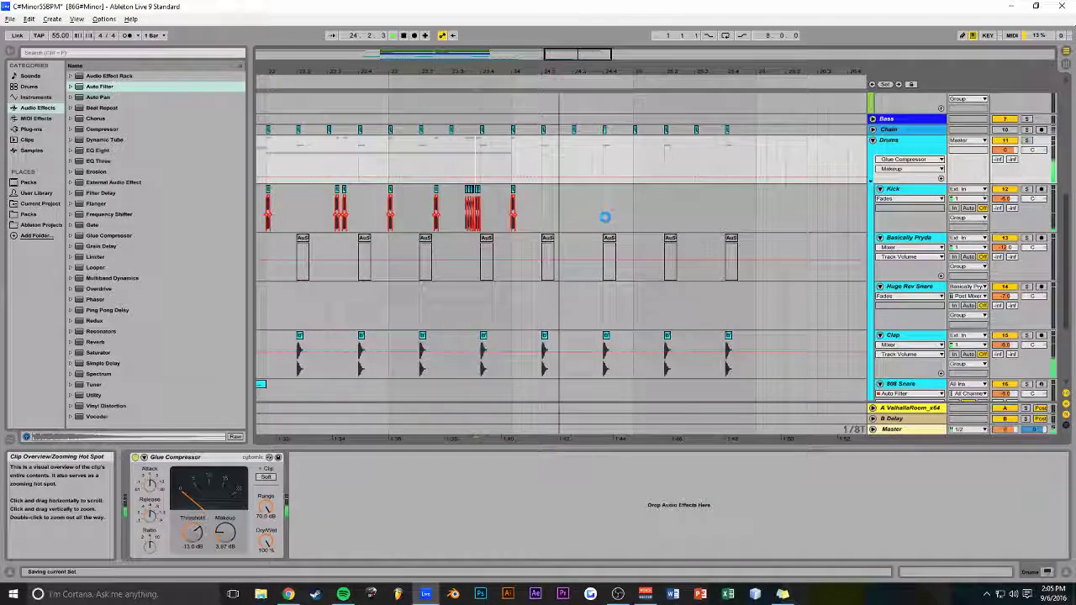
Collapse the Synth group and expand the Bass group to show its Sub and Bass tracks
{"action": "left_click_drag", "start_coordinate": [624, 51], "coordinate": [619, 15]}
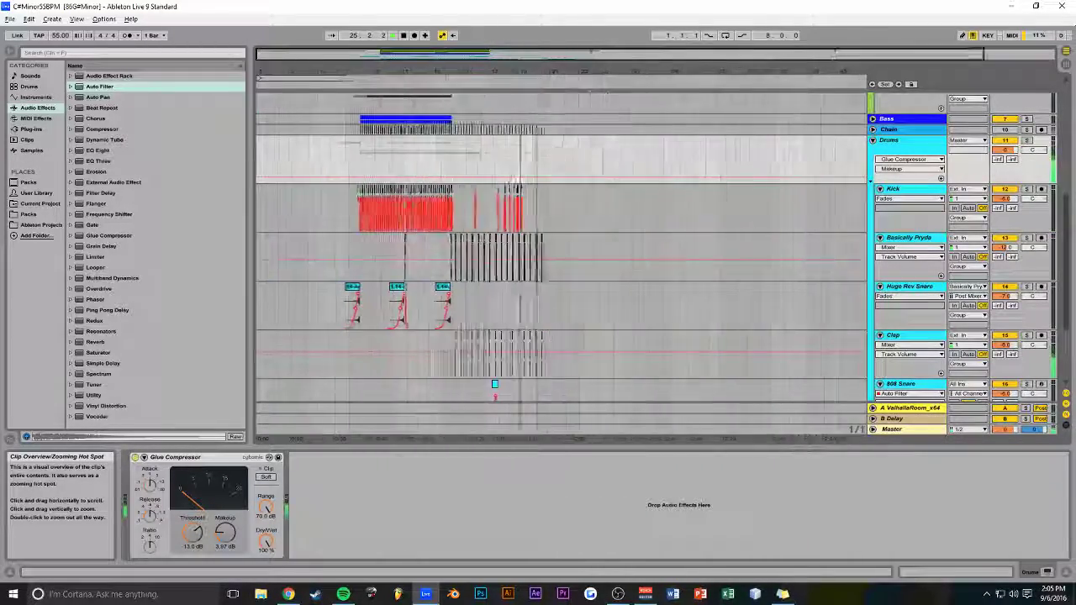
{"action": "scroll", "coordinate": [501, 278], "scroll_direction": "up", "scroll_amount": 10}
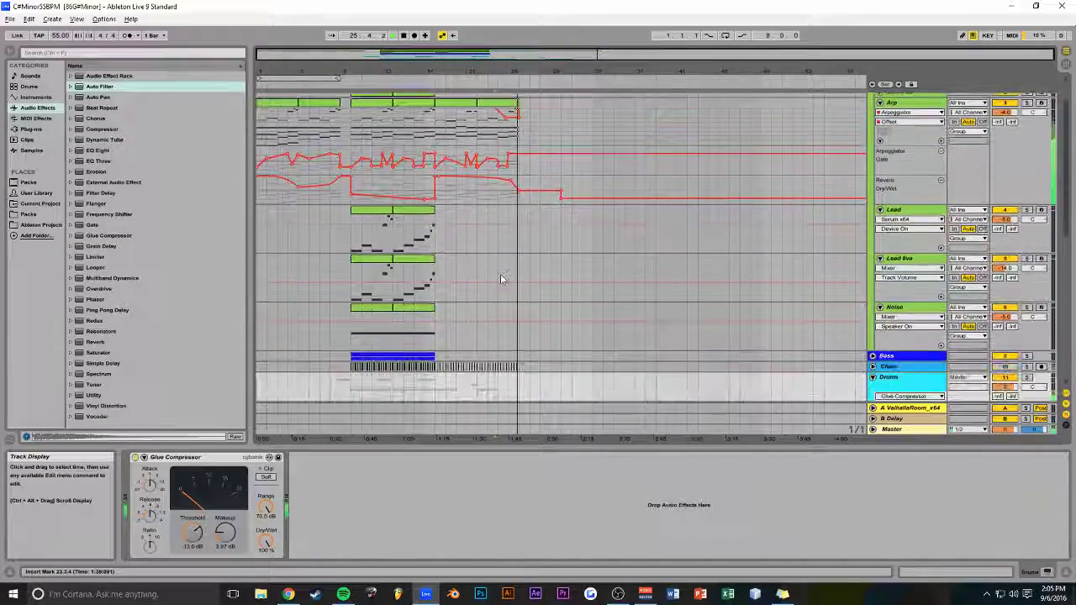
{"action": "scroll", "coordinate": [747, 267], "scroll_direction": "up", "scroll_amount": 3}
{"action": "left_click", "coordinate": [874, 98]}
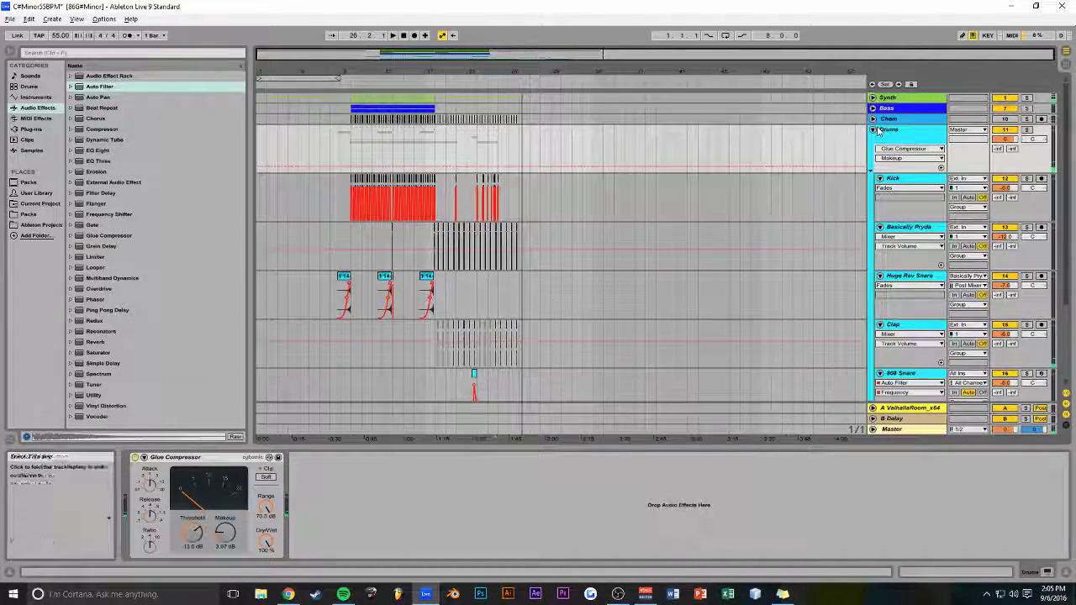
{"action": "left_click", "coordinate": [872, 109]}
{"action": "scroll", "coordinate": [487, 183], "scroll_direction": "up", "scroll_amount": 3}
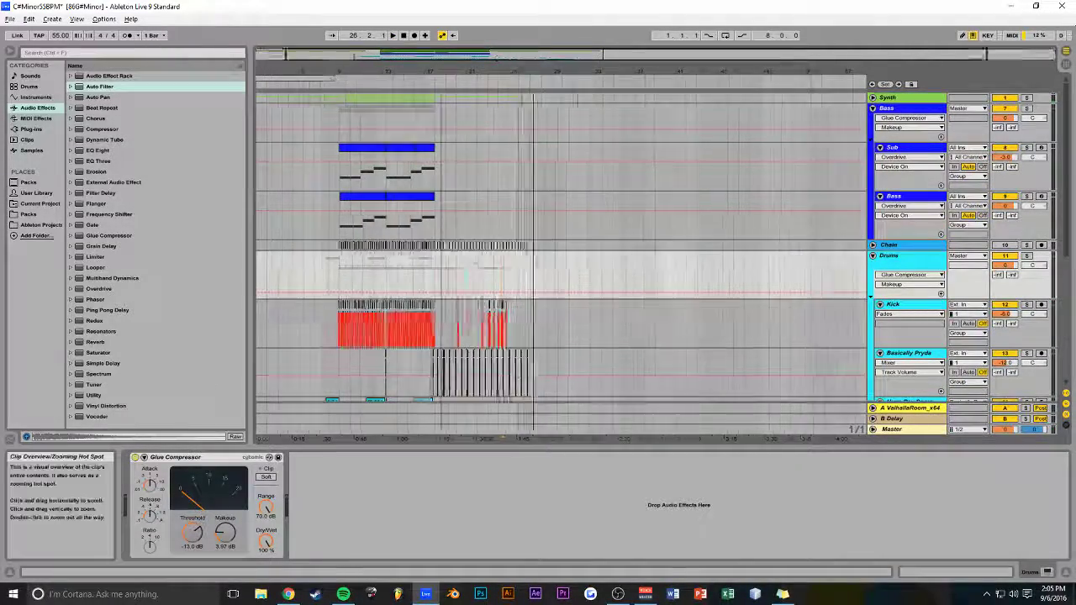
Duplicate the Sub clip into bars 18 to 26, delete the copy at bars 18 to 22, and play from 18.1.1
{"action": "left_click", "coordinate": [479, 154]}
{"action": "key", "text": "ctrl+d"}
{"action": "key", "text": "ctrl+d"}
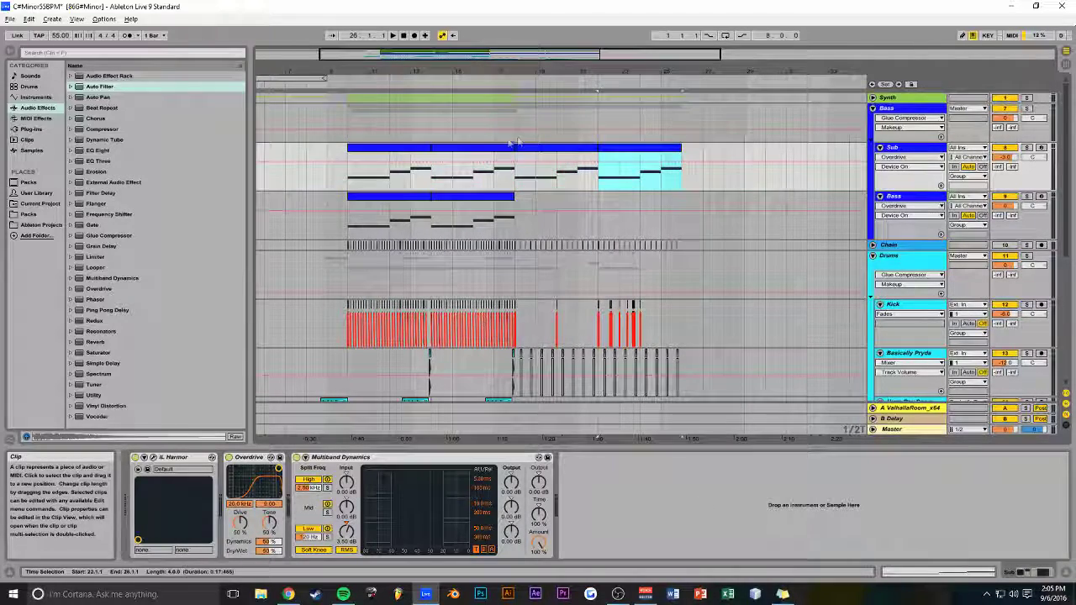
{"action": "key", "text": "Delete"}
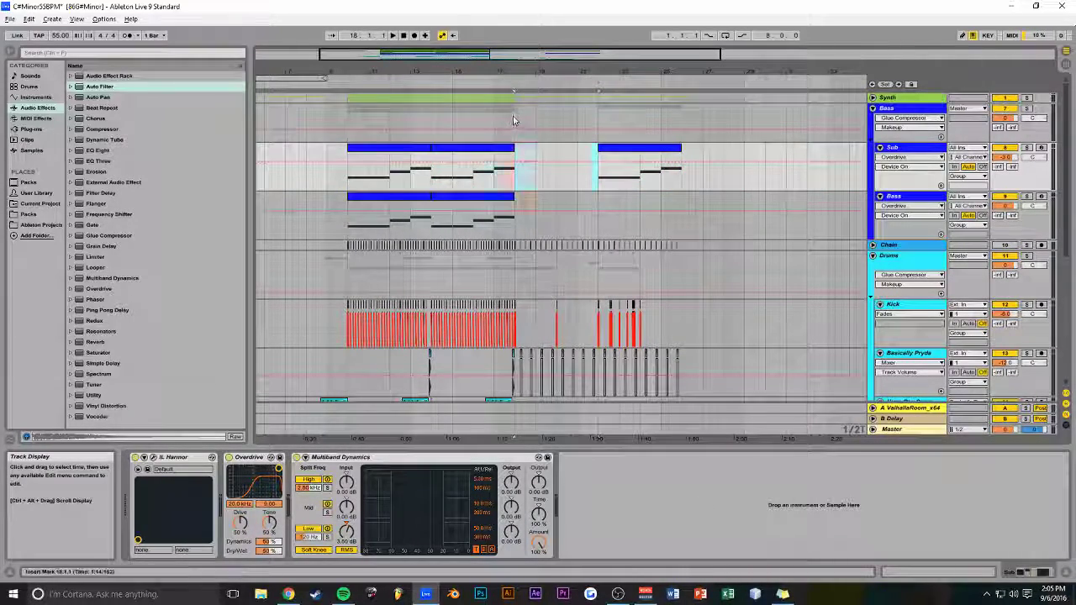
{"action": "left_click", "coordinate": [514, 120]}
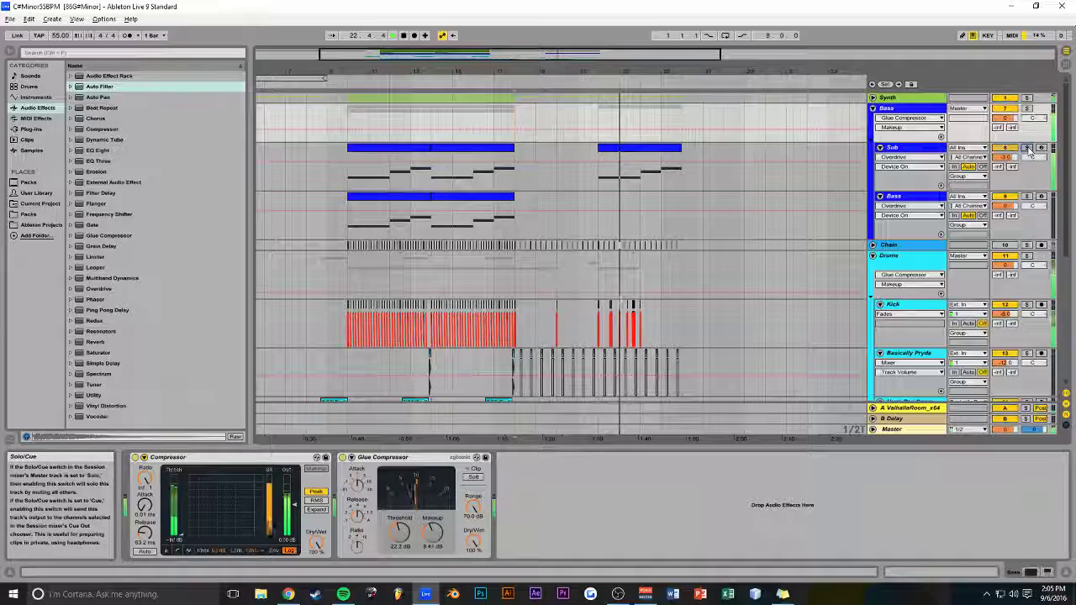
Lower the clip gain of the six kick clips in the 23.3.3 roll and play back from 23.1.1
{"action": "left_click_drag", "start_coordinate": [703, 72], "coordinate": [693, 108]}
{"action": "left_click_drag", "start_coordinate": [572, 54], "coordinate": [567, 159]}
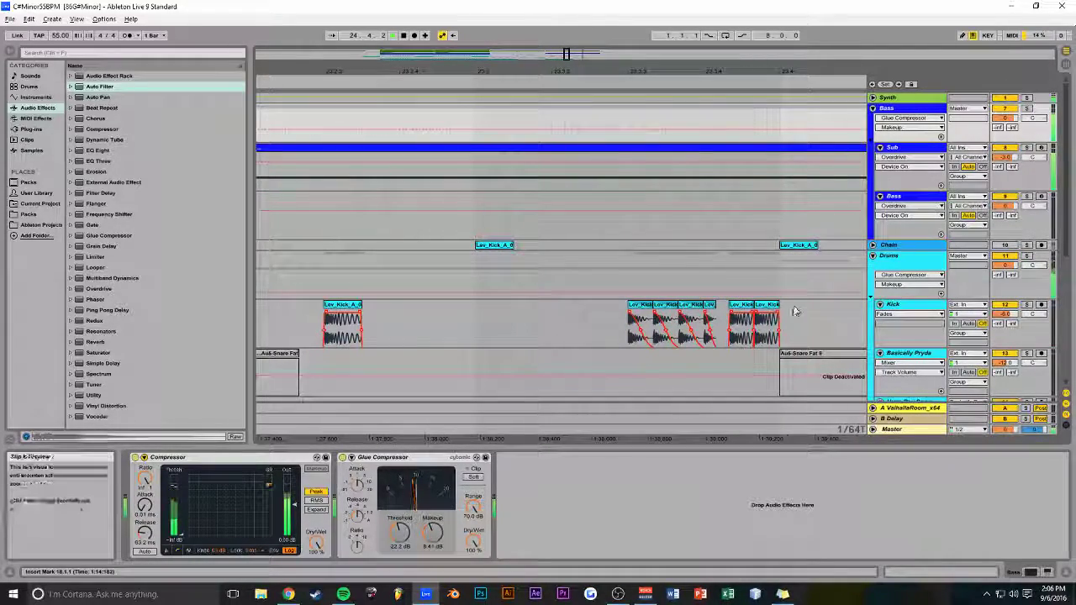
{"action": "left_click", "coordinate": [716, 324]}
{"action": "left_click_drag", "start_coordinate": [633, 320], "coordinate": [629, 321]}
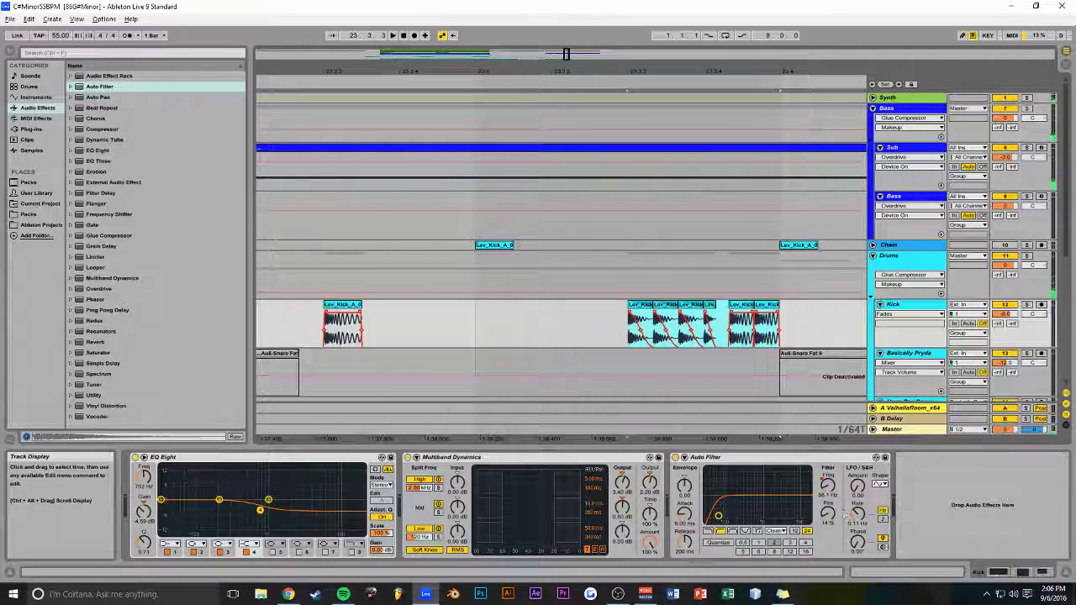
{"action": "left_click", "coordinate": [884, 576]}
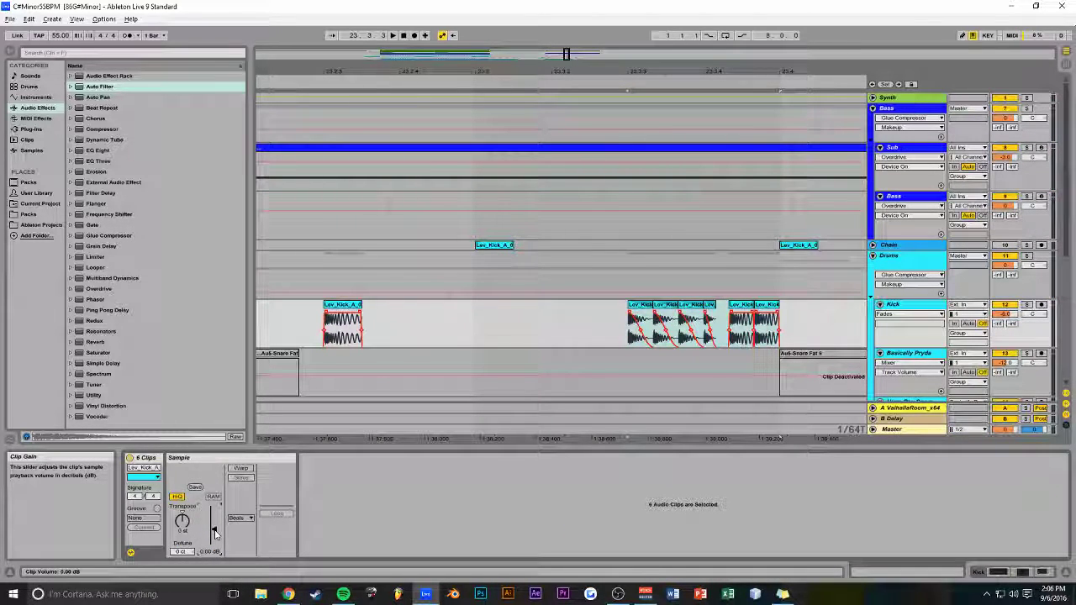
{"action": "left_click", "coordinate": [629, 251]}
{"action": "key", "text": "space"}
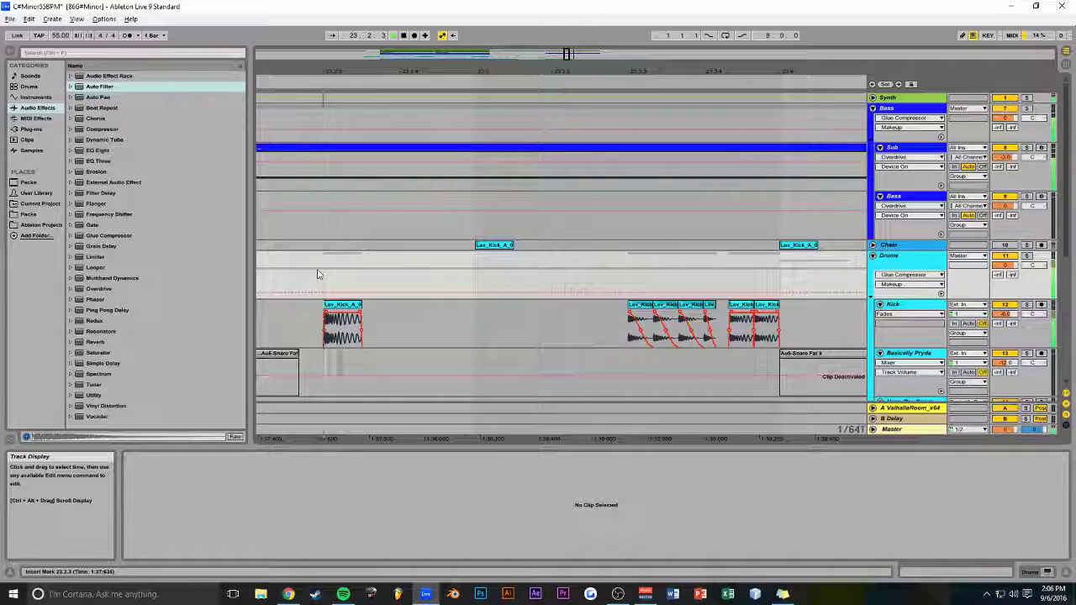
{"action": "left_click_drag", "start_coordinate": [568, 54], "coordinate": [370, 215]}
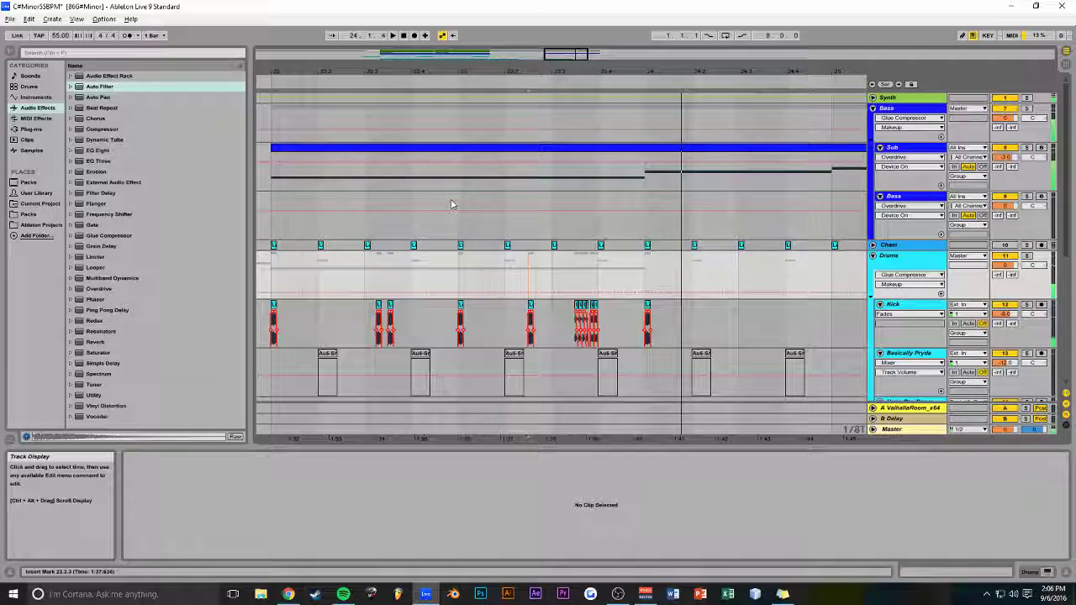
{"action": "left_click", "coordinate": [451, 204]}
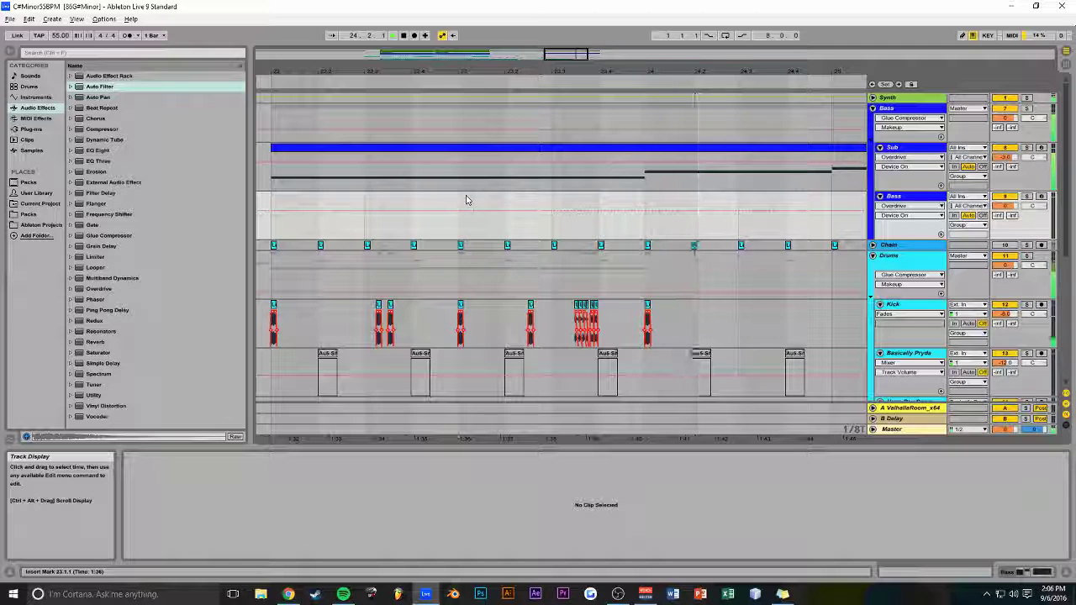
Copy the bar 24 kick clip to 24.3.1 and to a triplet position shortly before 24.4, and play from 24.1.1
{"action": "mouse_move", "coordinate": [569, 57]}
{"action": "left_mouse_down"}
{"action": "mouse_move", "coordinate": [570, 71]}
{"action": "mouse_move", "coordinate": [580, 34]}
{"action": "mouse_move", "coordinate": [580, 74]}
{"action": "left_mouse_up"}
{"action": "left_click", "coordinate": [409, 306]}
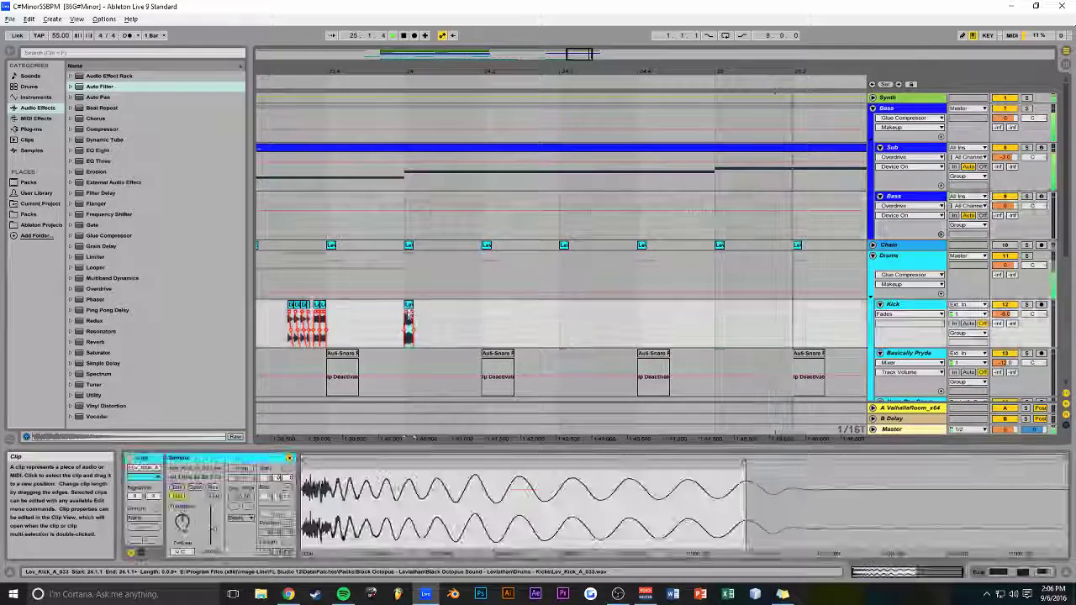
{"action": "left_click_drag", "start_coordinate": [408, 311], "coordinate": [622, 314]}
{"action": "left_click", "coordinate": [561, 278]}
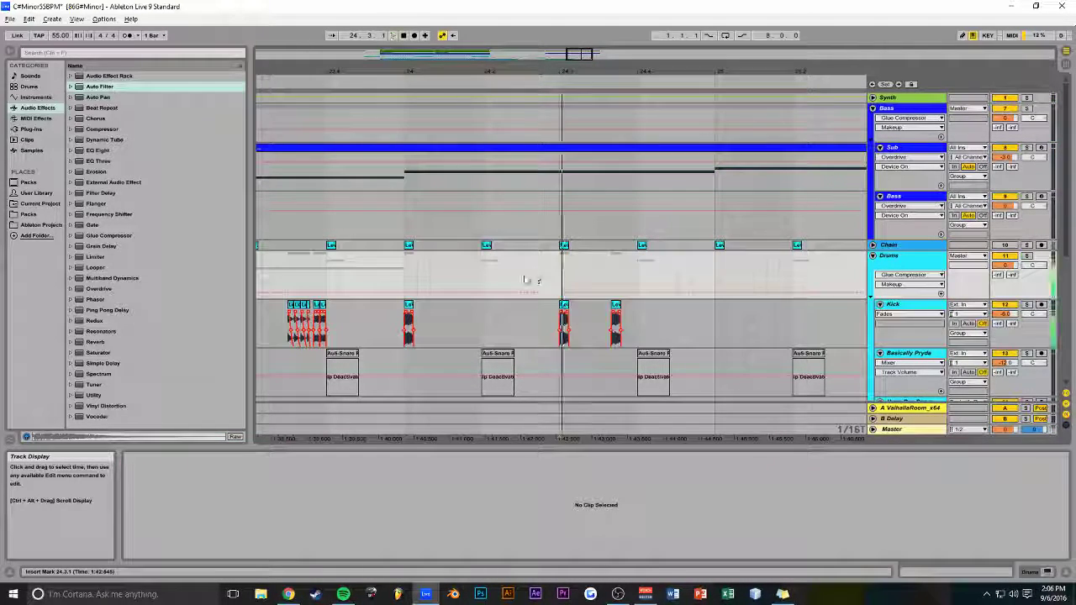
{"action": "left_click", "coordinate": [406, 276]}
{"action": "key", "text": "space"}
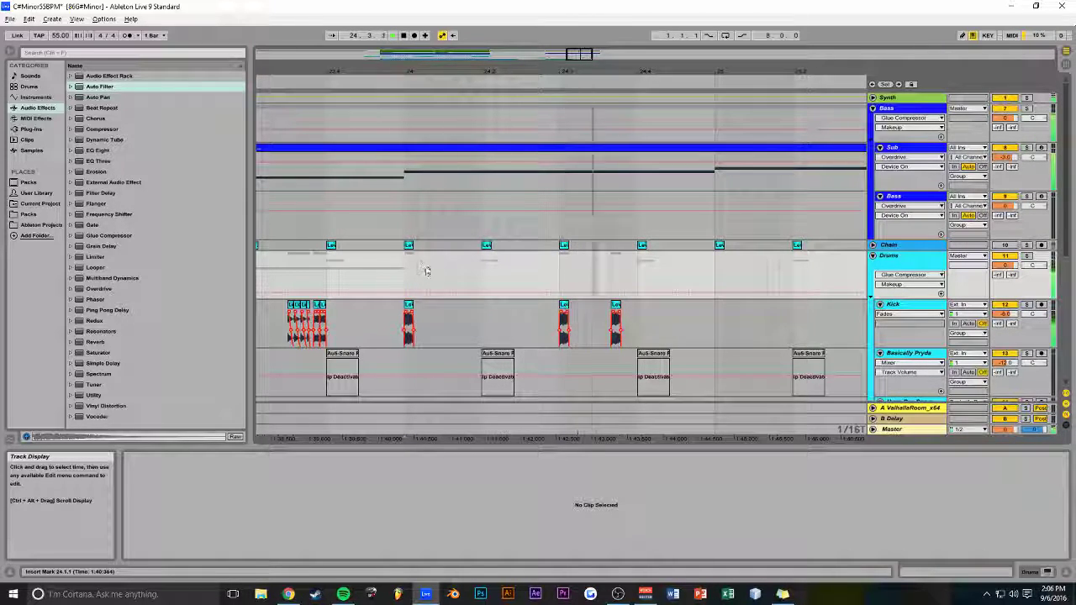
Move the kick just before beat 24.4 to 24.3.4 and play back from 23.4.1
{"action": "key", "text": "space"}
{"action": "mouse_move", "coordinate": [617, 306]}
{"action": "left_mouse_down"}
{"action": "mouse_move", "coordinate": [603, 305]}
{"action": "mouse_move", "coordinate": [622, 311]}
{"action": "left_mouse_up"}
{"action": "left_click", "coordinate": [561, 281]}
{"action": "key", "text": "space"}
{"action": "key", "text": "space"}
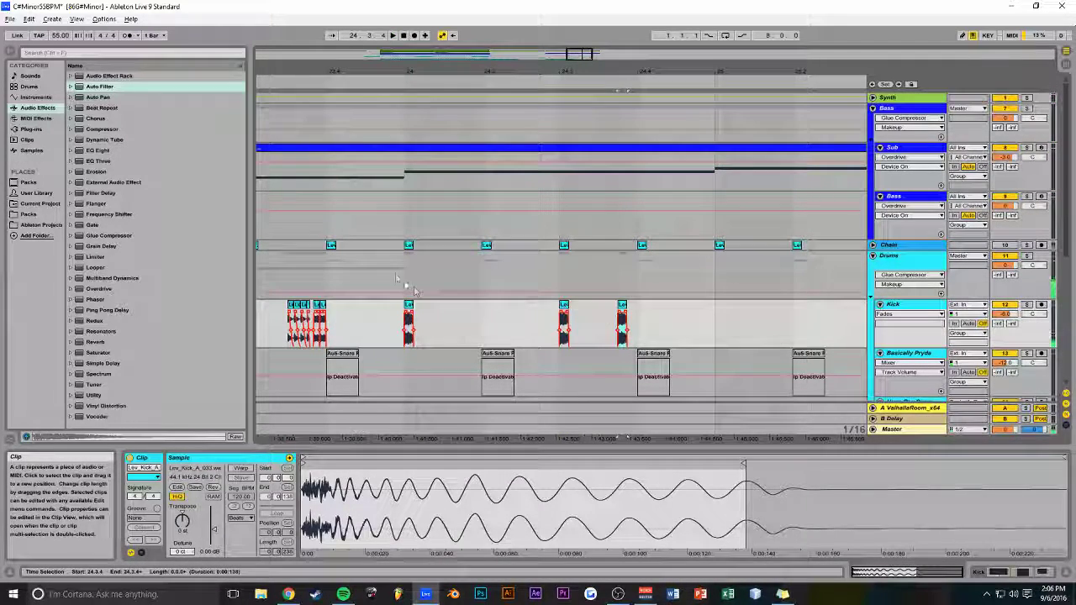
{"action": "left_click", "coordinate": [330, 276]}
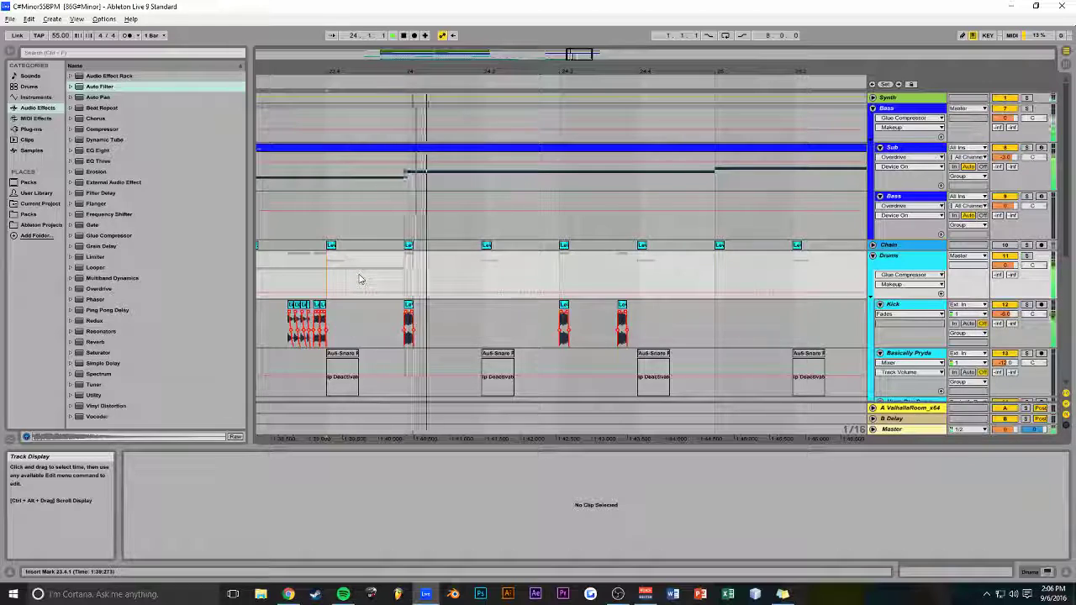
Copy the 24.3.4 kick clip to 25.4.3 and 25.4.4, and save the Live Set
{"action": "mouse_move", "coordinate": [586, 56]}
{"action": "left_mouse_down"}
{"action": "mouse_move", "coordinate": [582, 37]}
{"action": "mouse_move", "coordinate": [585, 66]}
{"action": "mouse_move", "coordinate": [587, 56]}
{"action": "left_mouse_up"}
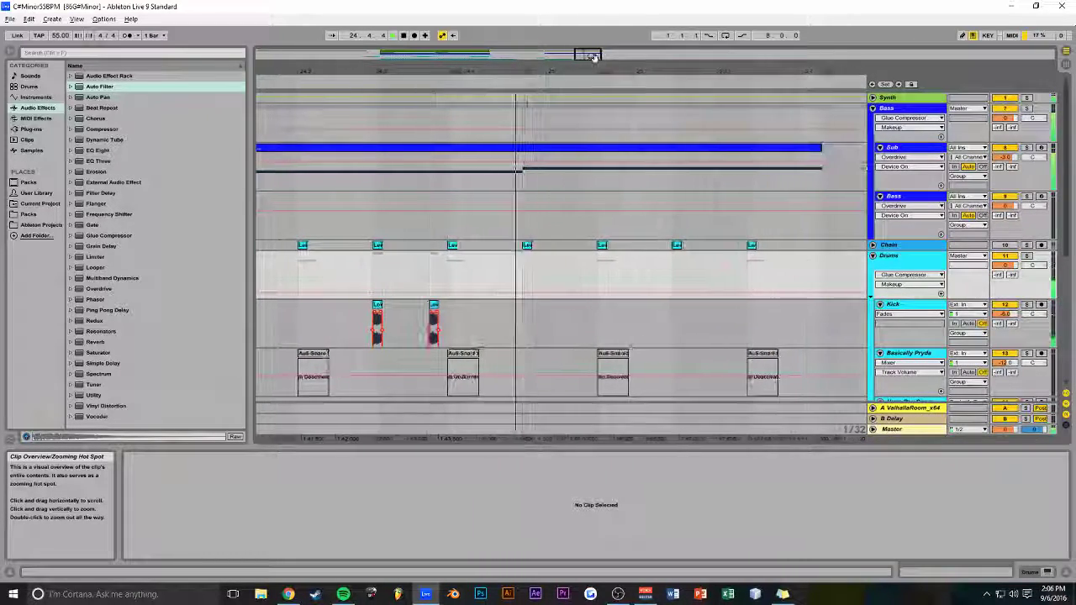
{"action": "left_click", "coordinate": [434, 307]}
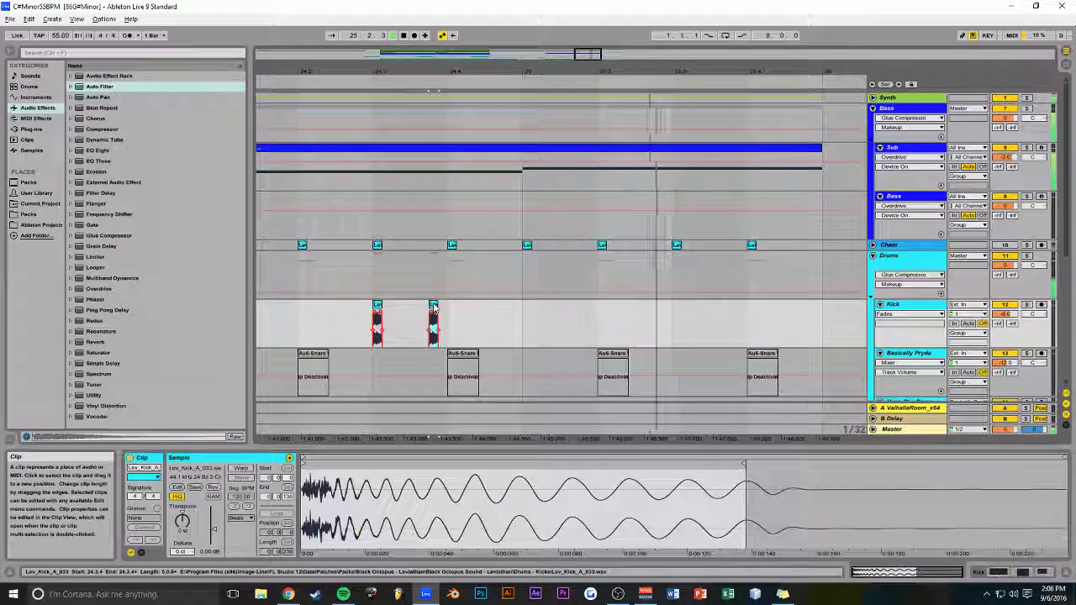
{"action": "left_click_drag", "start_coordinate": [435, 310], "coordinate": [810, 312]}
{"action": "key", "text": "ctrl+s"}
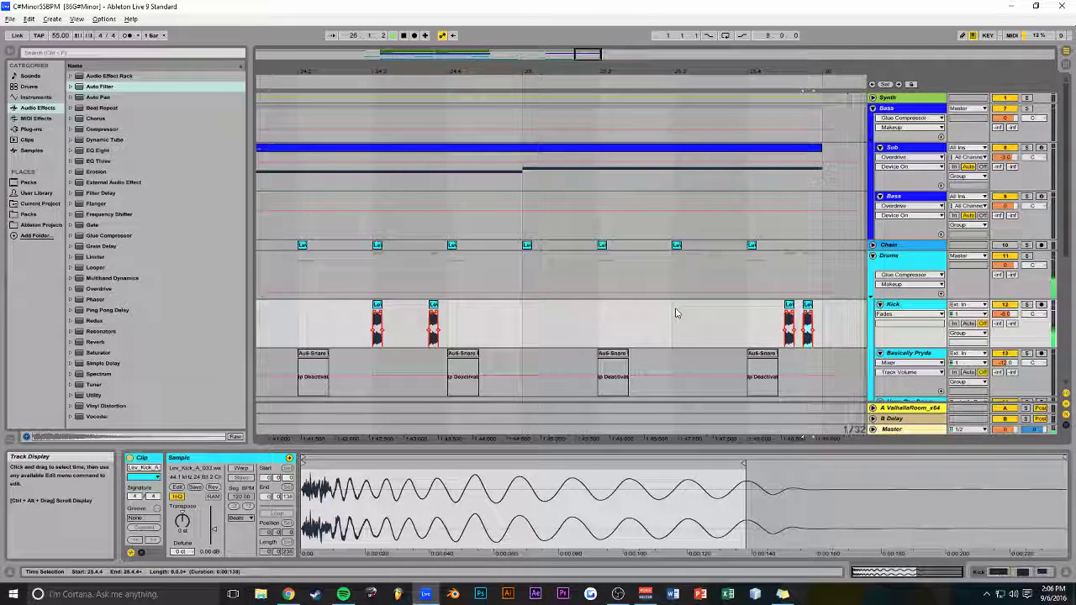
Collapse the Bass and Drums groups in the arrangement and save the Live Set
{"action": "left_click", "coordinate": [438, 276]}
{"action": "left_click", "coordinate": [378, 270]}
{"action": "left_click_drag", "start_coordinate": [583, 55], "coordinate": [581, 32]}
{"action": "key", "text": "alt+Tab"}
{"action": "key", "text": "alt+Tab"}
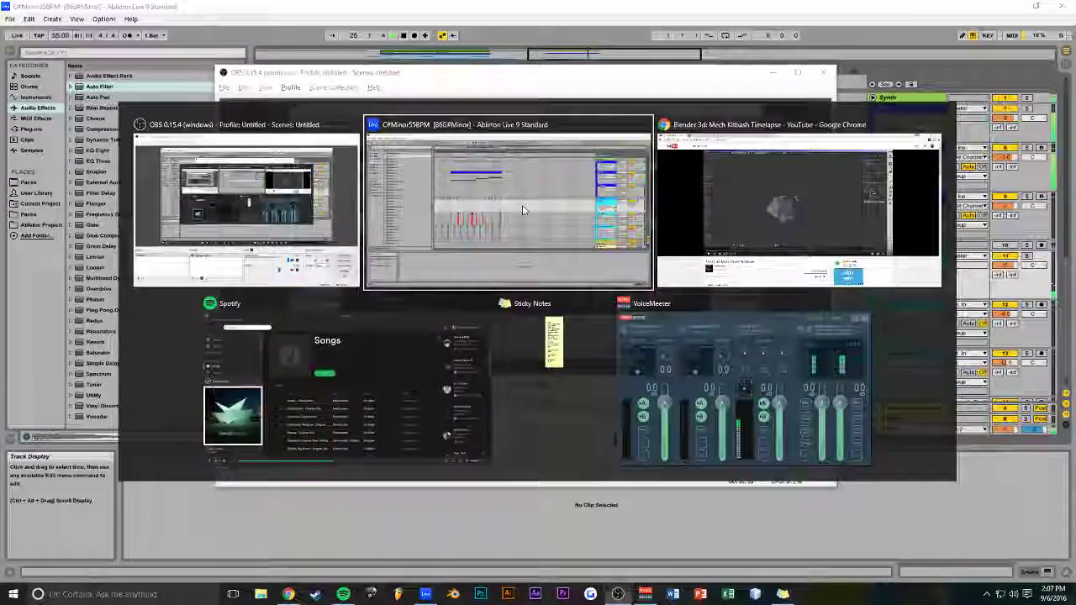
{"action": "left_click_drag", "start_coordinate": [584, 54], "coordinate": [583, 27]}
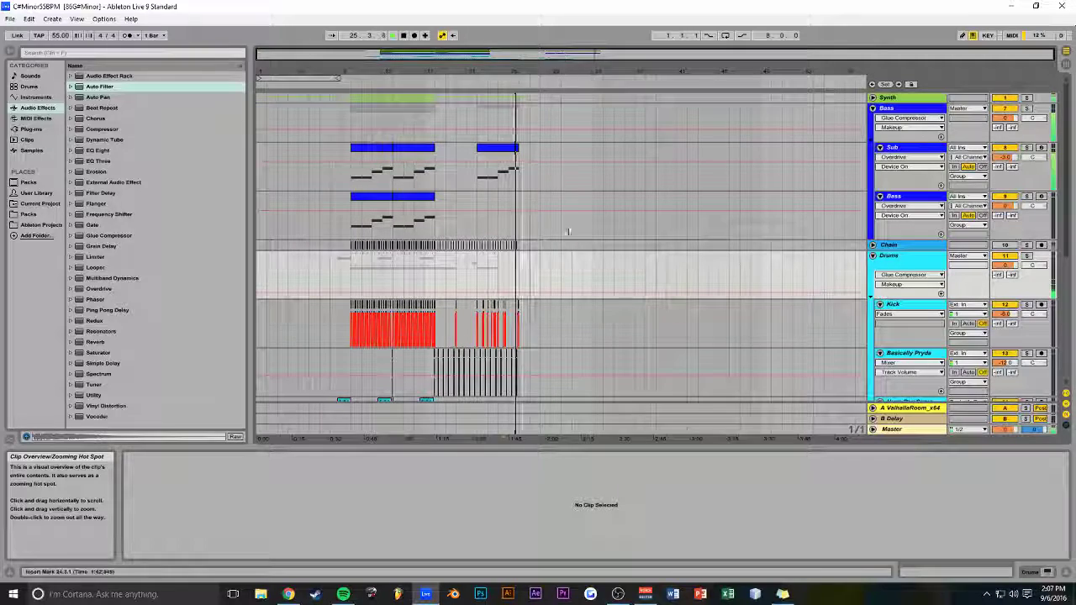
{"action": "left_click", "coordinate": [873, 108]}
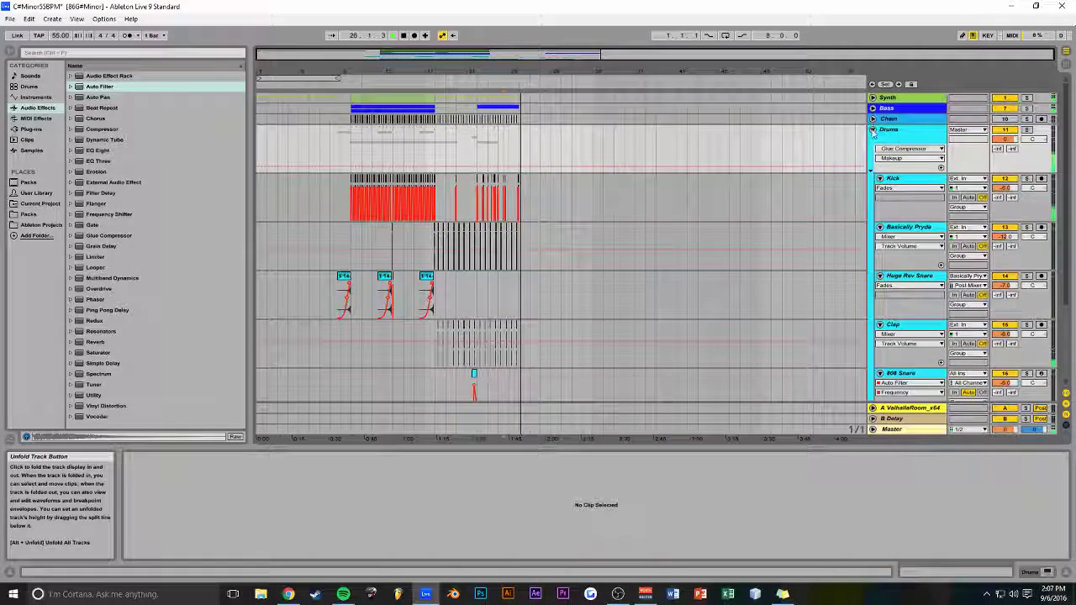
{"action": "left_click", "coordinate": [873, 129]}
{"action": "key", "text": "ctrl+s"}
Play the whole arrangement back from 7.1.1
{"action": "left_click_drag", "start_coordinate": [481, 55], "coordinate": [482, 80]}
{"action": "left_click", "coordinate": [321, 109]}
{"action": "key", "text": "space"}
{"action": "left_click_drag", "start_coordinate": [390, 56], "coordinate": [390, 35]}
{"action": "left_click", "coordinate": [339, 108]}
{"action": "key", "text": "space"}
{"action": "key", "text": "space"}
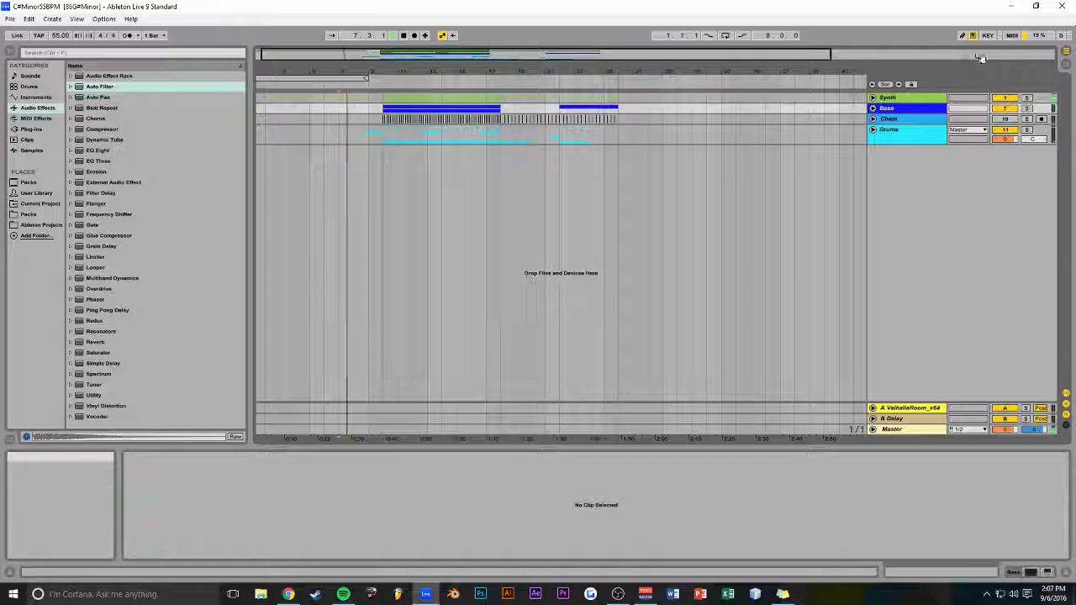
{"action": "left_click_drag", "start_coordinate": [829, 54], "coordinate": [707, 54]}
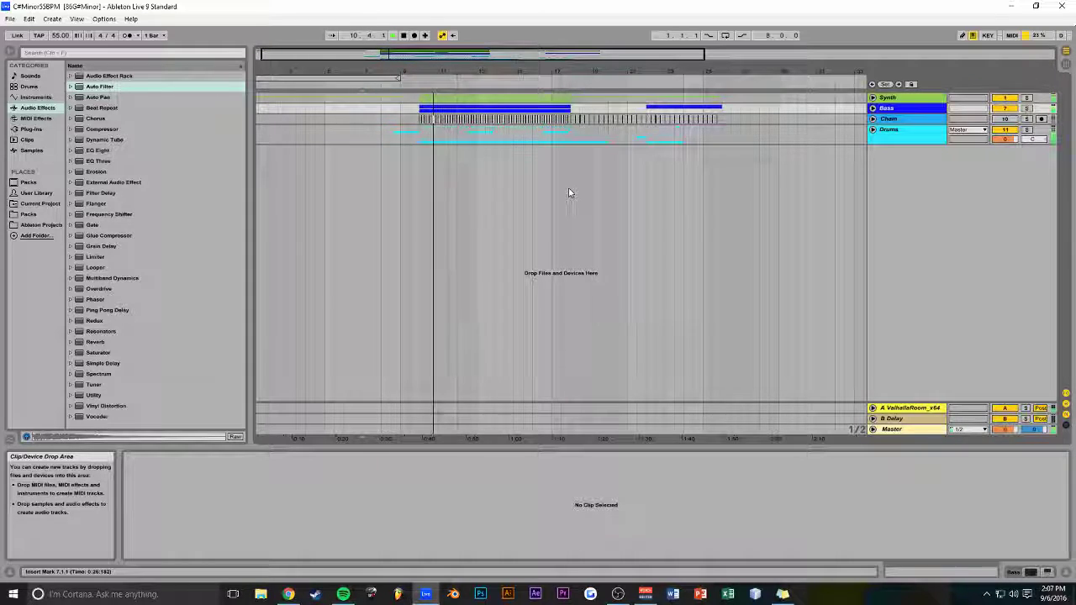
Unfold the Synth group, stop playback and display the Arp track's Reverb Decay Time automation
{"action": "left_click", "coordinate": [872, 98]}
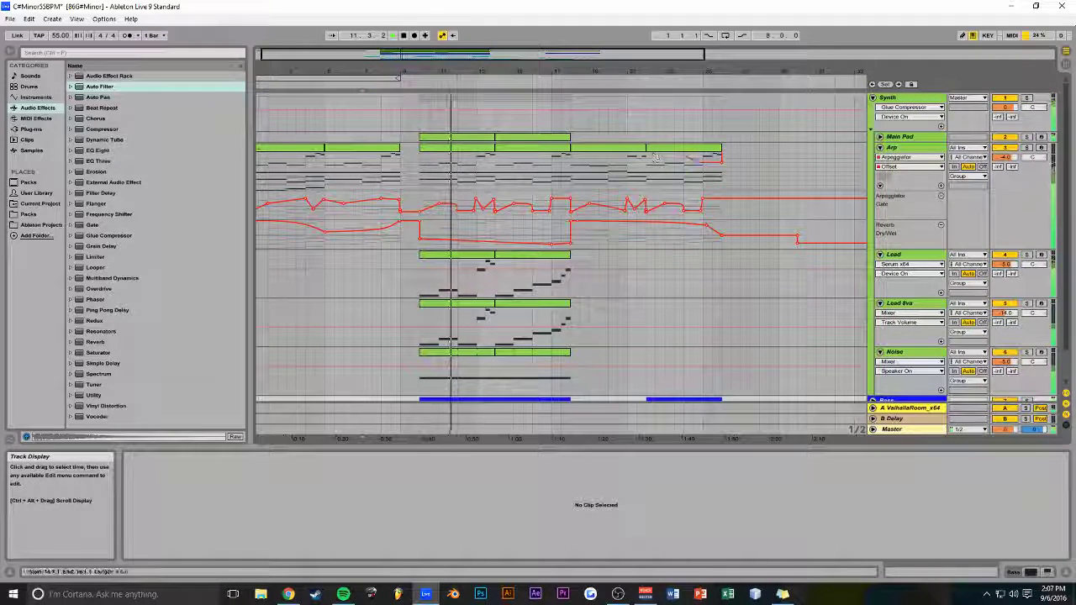
{"action": "left_click", "coordinate": [893, 178]}
{"action": "left_click_drag", "start_coordinate": [425, 54], "coordinate": [377, 110]}
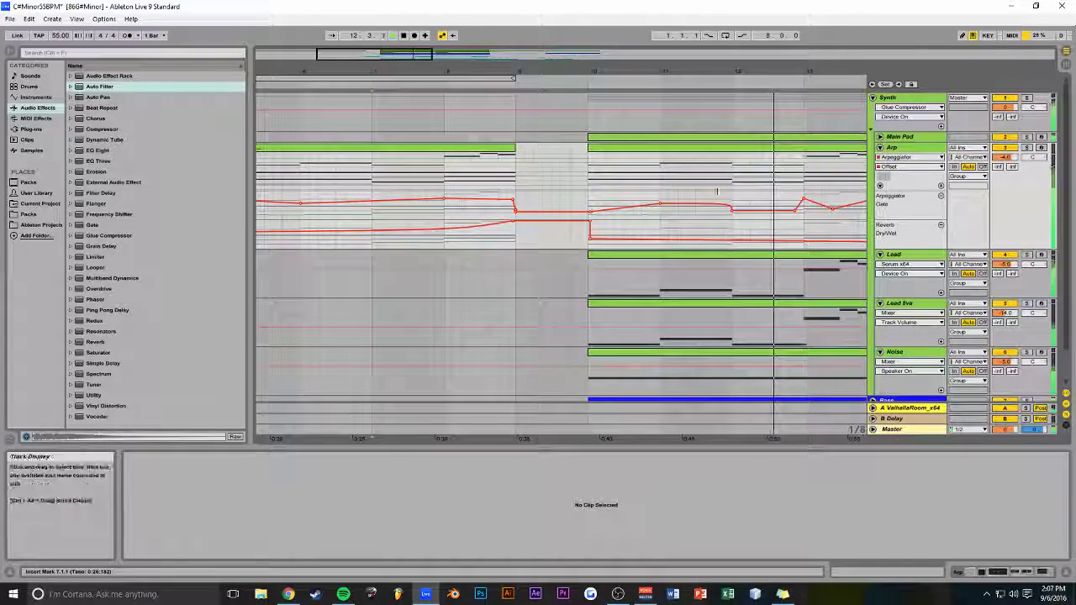
{"action": "left_click", "coordinate": [895, 148]}
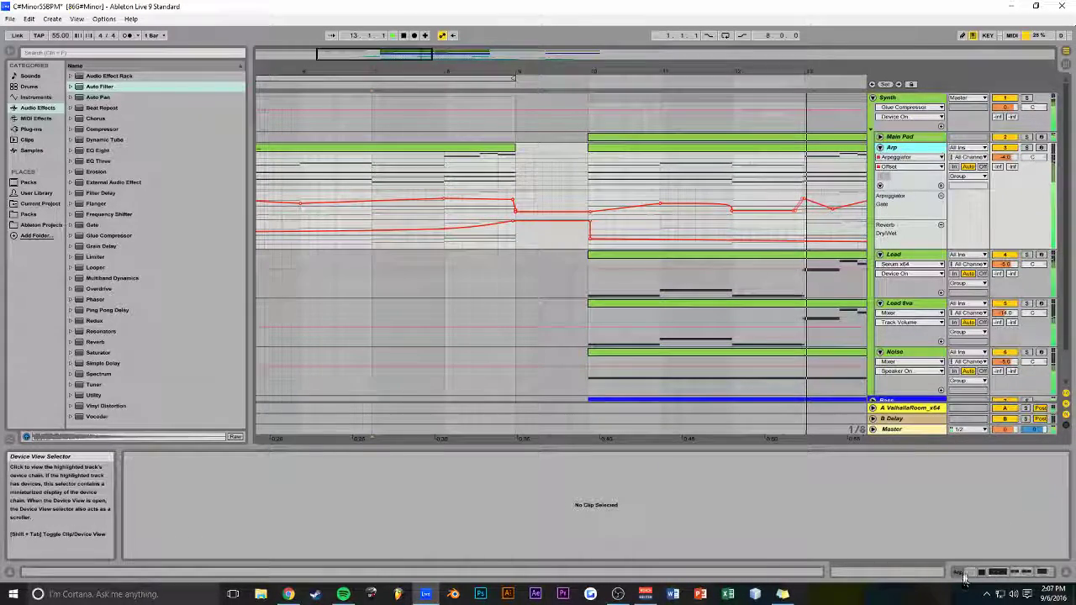
{"action": "left_click", "coordinate": [1027, 573]}
{"action": "key", "text": "space"}
{"action": "left_click", "coordinate": [790, 544]}
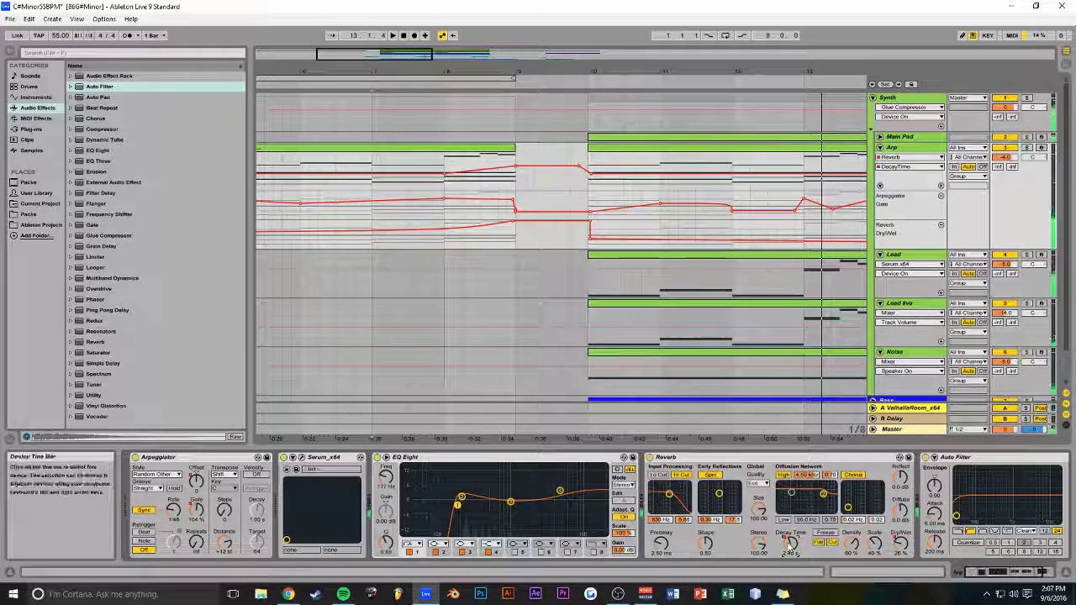
Raise the Arp's Reverb Decay Time peak across bar 9 to about 15.6 s, curve its ramp, and save the Live Set
{"action": "mouse_move", "coordinate": [516, 167]}
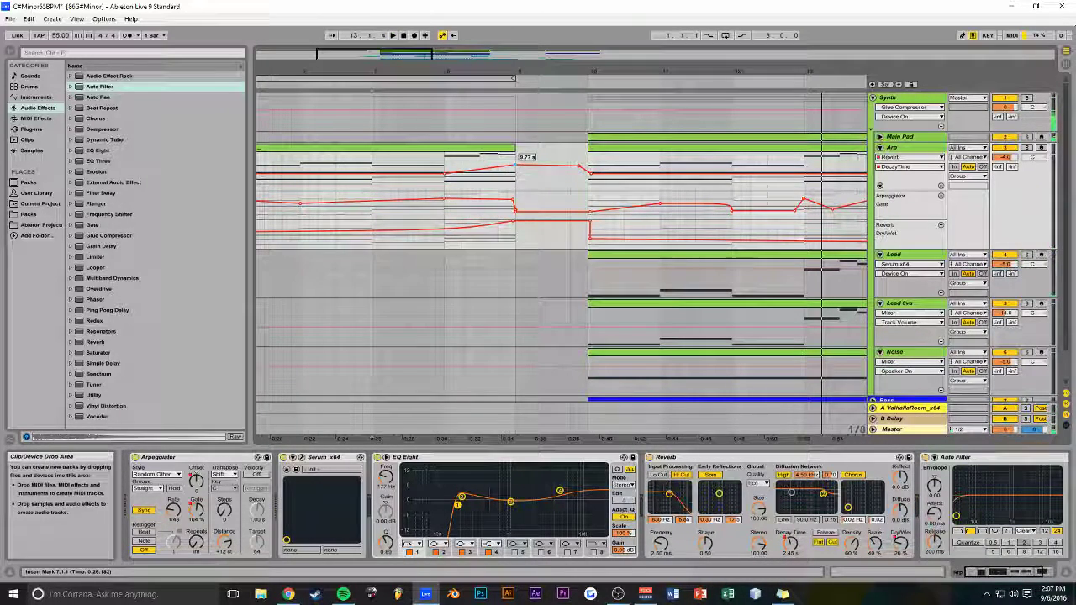
{"action": "left_click", "coordinate": [457, 118]}
{"action": "key", "text": "ctrl+s"}
{"action": "left_click", "coordinate": [494, 171]}
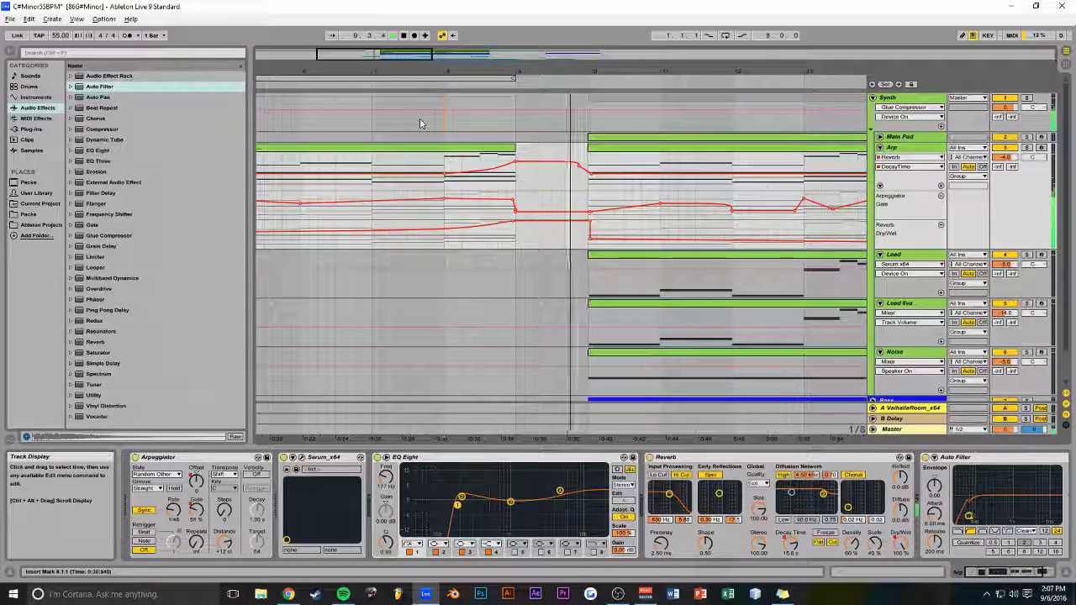
Listen through the arrangement up to bar 23 with the Drums group unfolded and the Arp track folded
{"action": "left_click_drag", "start_coordinate": [454, 62], "coordinate": [645, 98]}
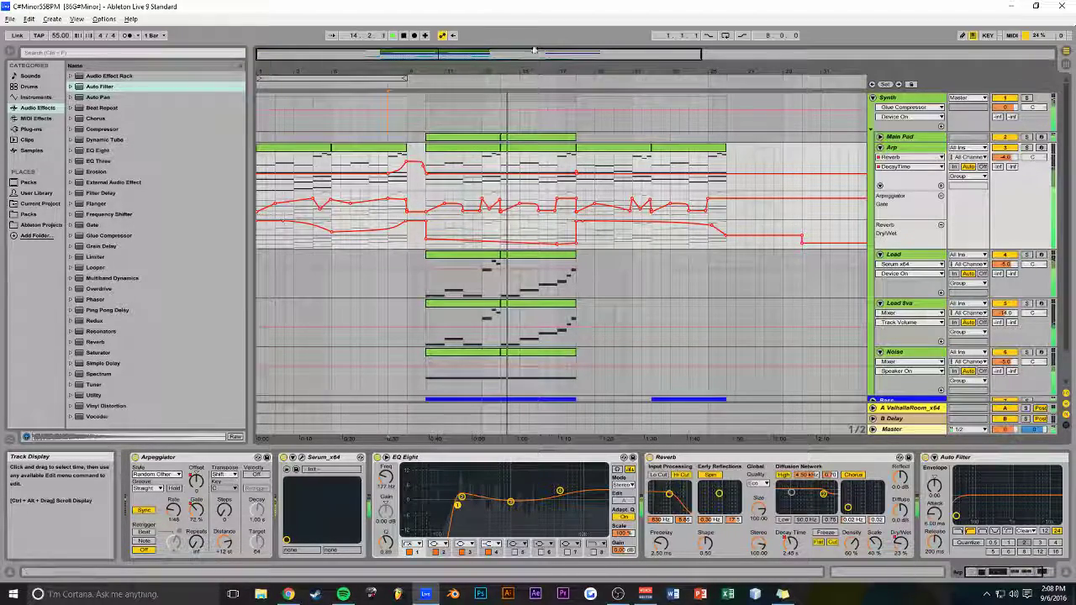
{"action": "left_click_drag", "start_coordinate": [520, 57], "coordinate": [486, 93]}
{"action": "scroll", "coordinate": [781, 363], "scroll_direction": "down", "scroll_amount": 1}
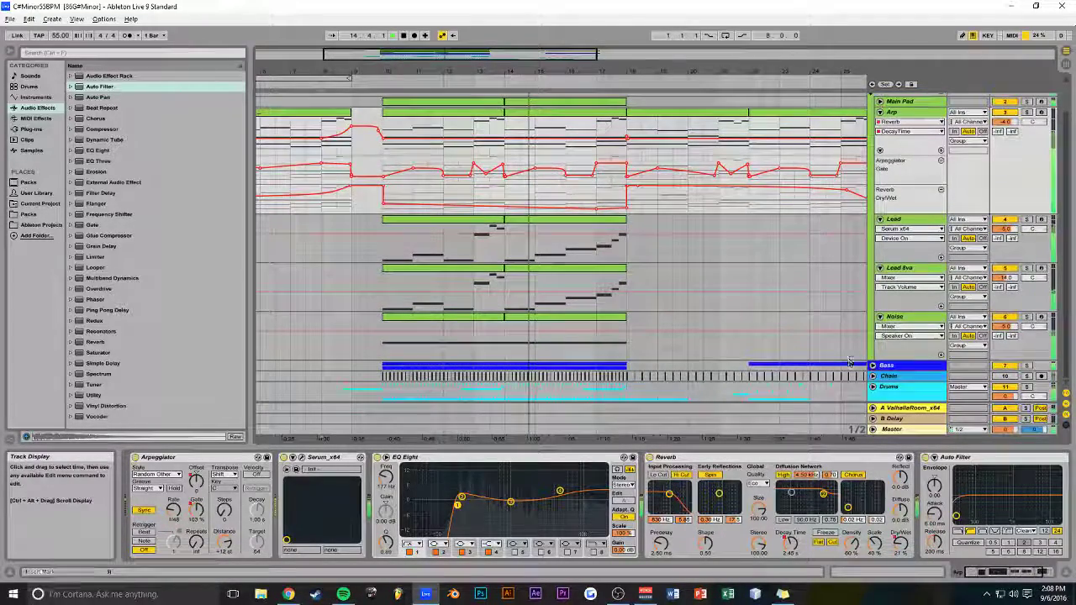
{"action": "left_click", "coordinate": [872, 387]}
{"action": "scroll", "coordinate": [925, 336], "scroll_direction": "down", "scroll_amount": 5}
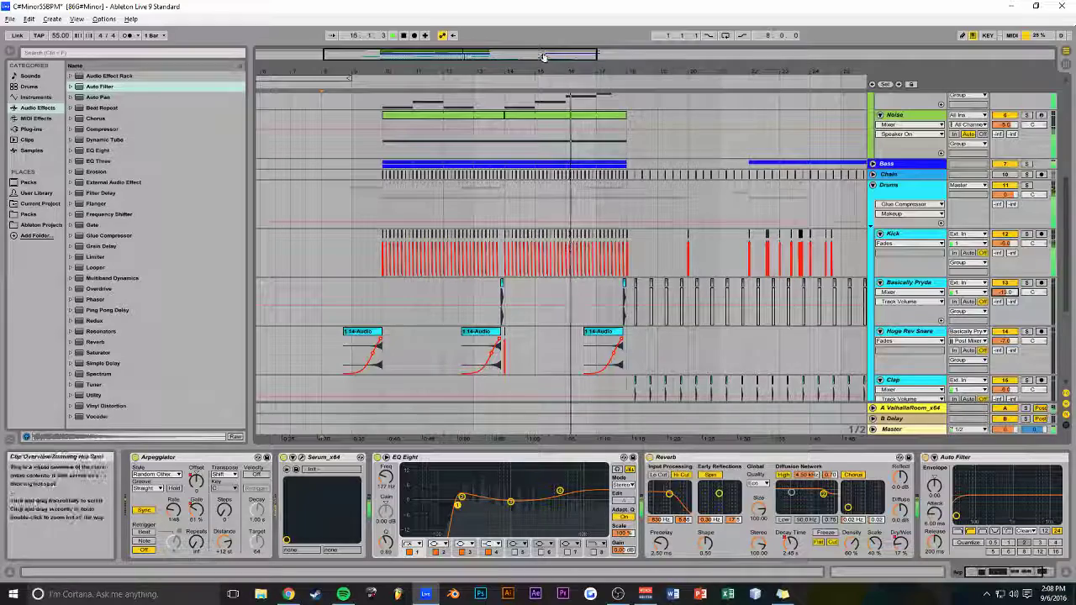
{"action": "left_click_drag", "start_coordinate": [543, 56], "coordinate": [615, 128]}
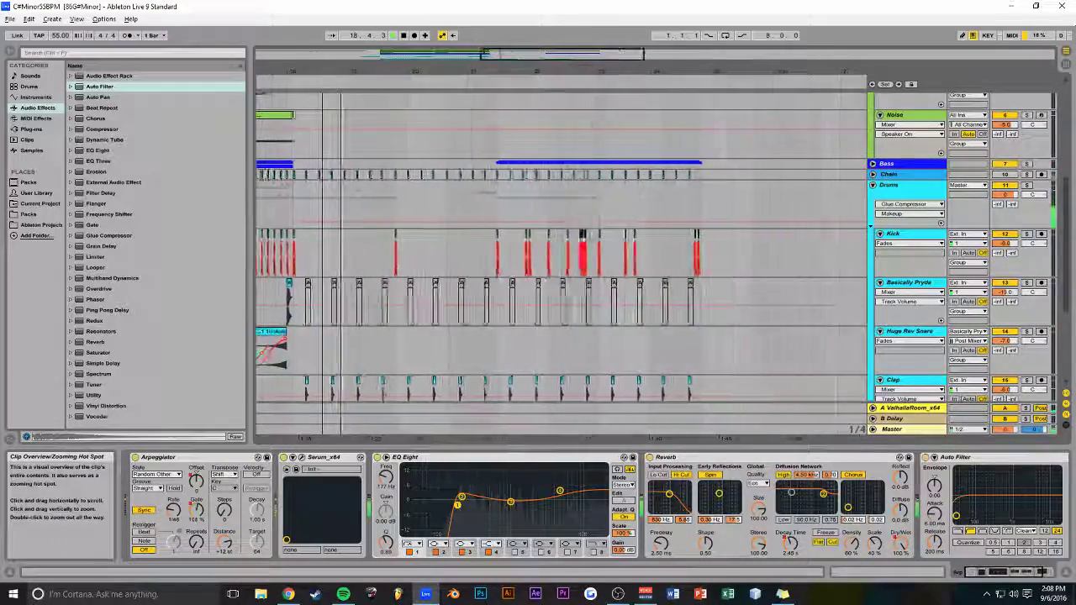
{"action": "scroll", "coordinate": [587, 239], "scroll_direction": "up", "scroll_amount": 5}
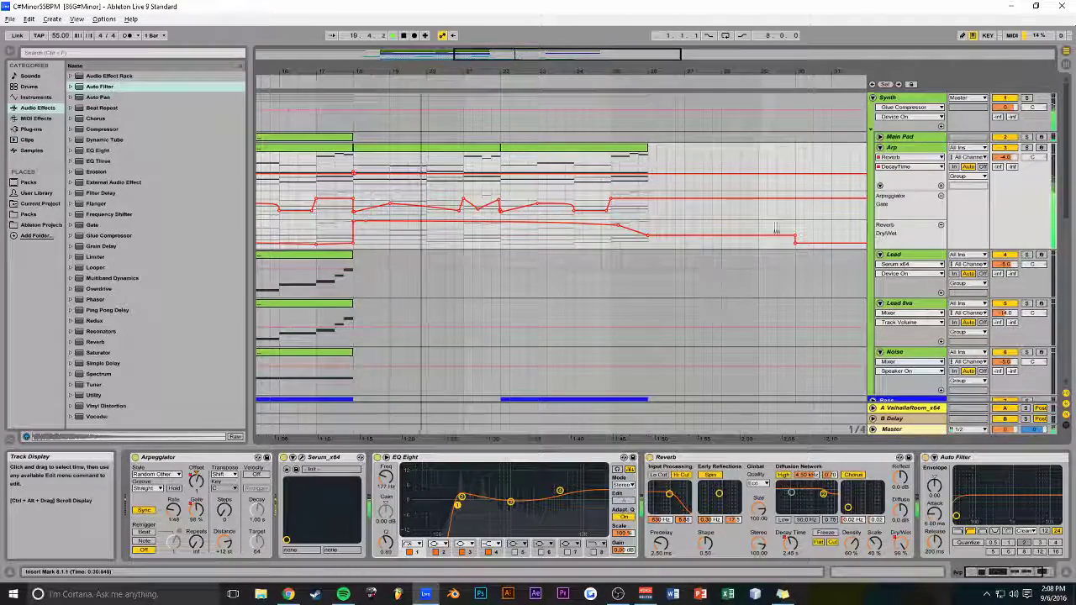
{"action": "left_click", "coordinate": [880, 147]}
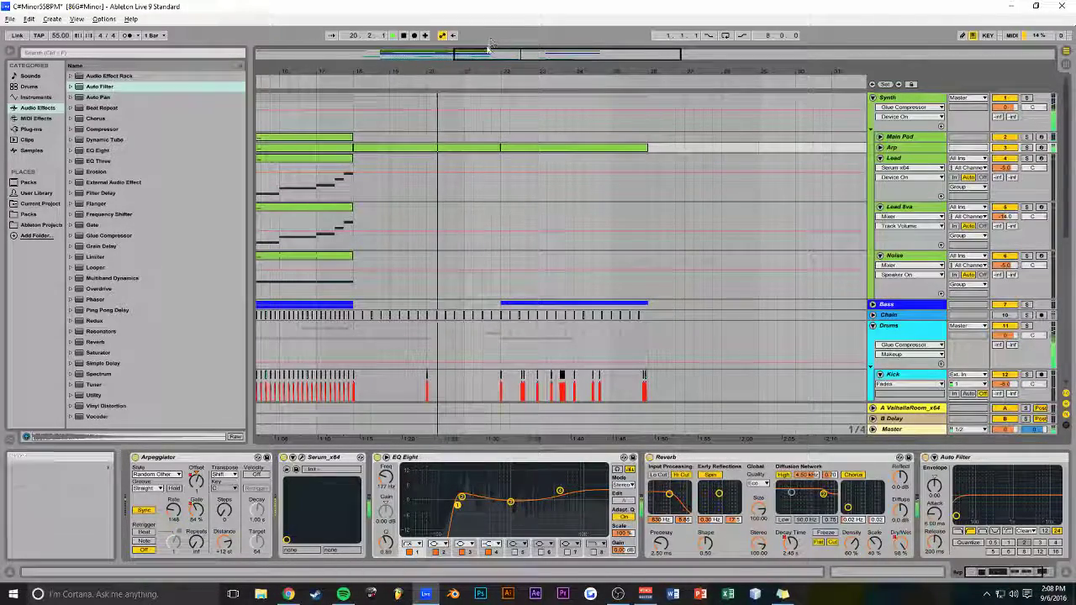
{"action": "left_click_drag", "start_coordinate": [489, 52], "coordinate": [490, 66]}
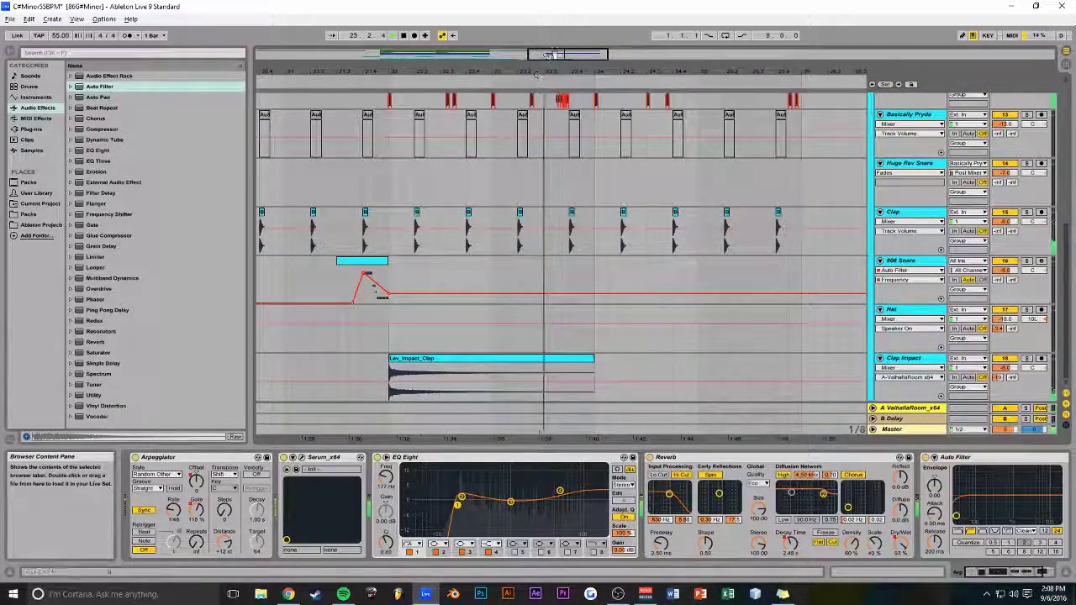
{"action": "left_click_drag", "start_coordinate": [548, 55], "coordinate": [551, 32]}
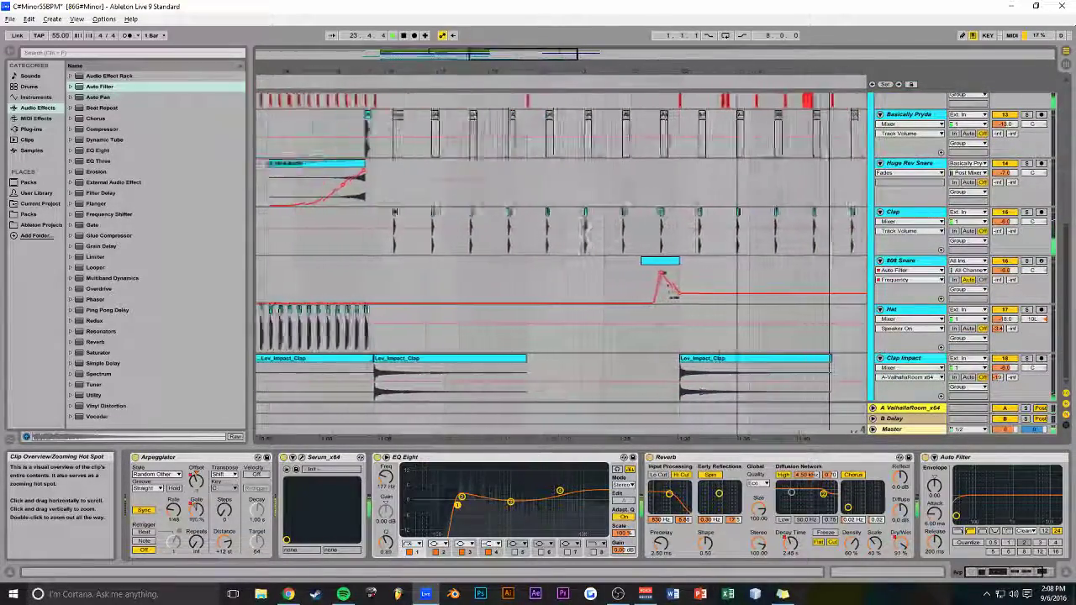
{"action": "left_click_drag", "start_coordinate": [576, 44], "coordinate": [576, 37]}
{"action": "key", "text": "space"}
Copy the last open hat clip before bar 18 to 22.1.1 on the Hat track
{"action": "left_click", "coordinate": [290, 313]}
{"action": "left_click", "coordinate": [589, 309]}
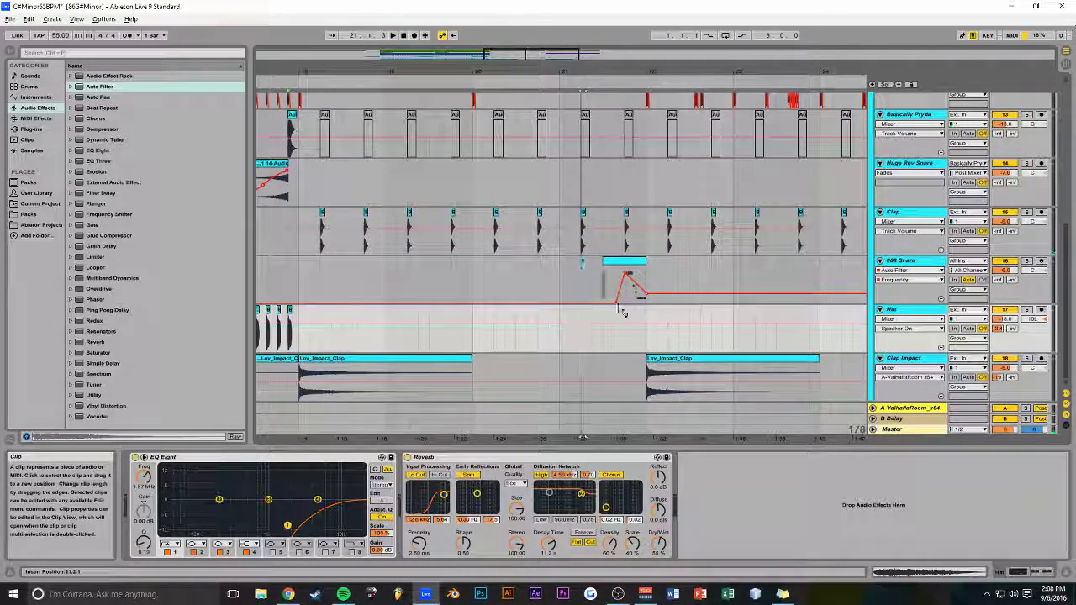
{"action": "mouse_move", "coordinate": [549, 55]}
{"action": "left_mouse_down"}
{"action": "mouse_move", "coordinate": [549, 109]}
{"action": "mouse_move", "coordinate": [370, 108]}
{"action": "mouse_move", "coordinate": [549, 54]}
{"action": "left_mouse_up"}
{"action": "left_click", "coordinate": [353, 344]}
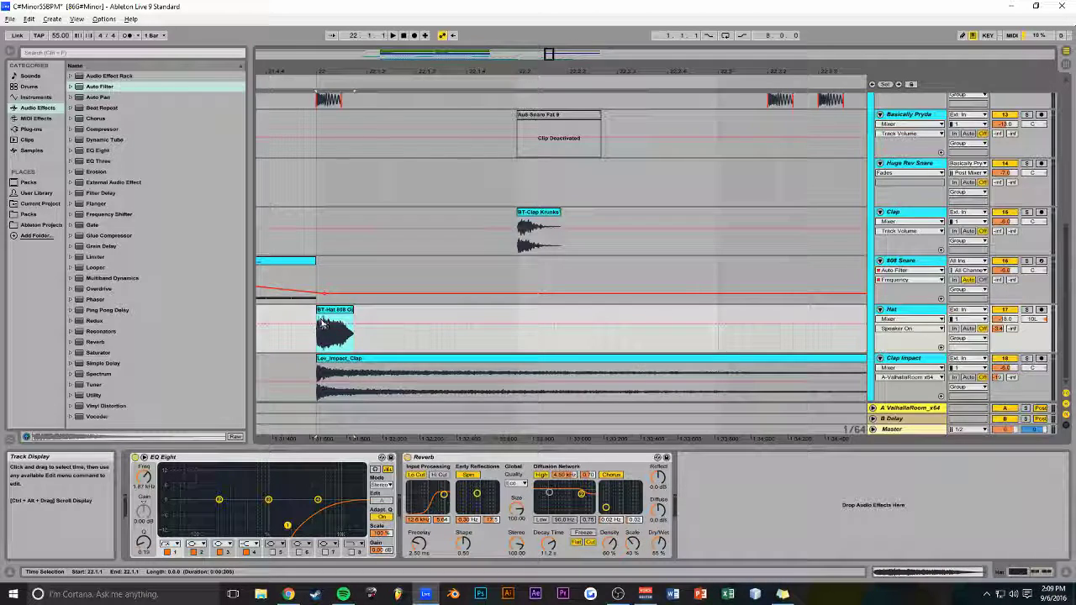
Duplicate the 22.1.1 hat clip into six back-to-back hits and play them from 22.1.1
{"action": "key", "text": "ctrl+d"}
{"action": "key", "text": "ctrl+d"}
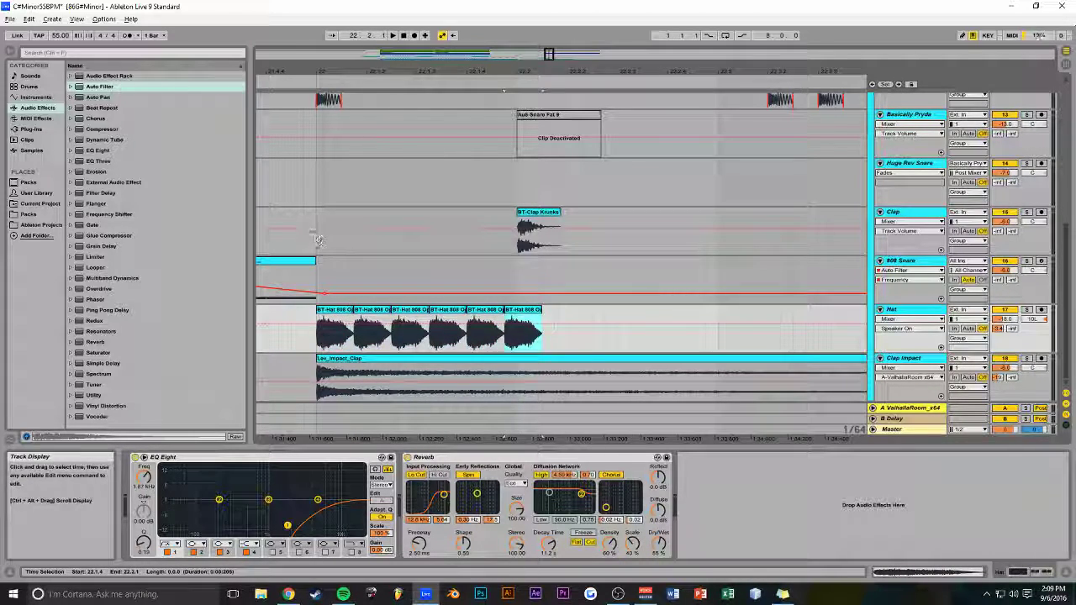
{"action": "left_click", "coordinate": [318, 238]}
{"action": "key", "text": "space"}
{"action": "key", "text": "space"}
Duplicate the group of six hats repeatedly until shortly before 23.4, and play back from 21.4.1
{"action": "left_click_drag", "start_coordinate": [555, 67], "coordinate": [523, 58]}
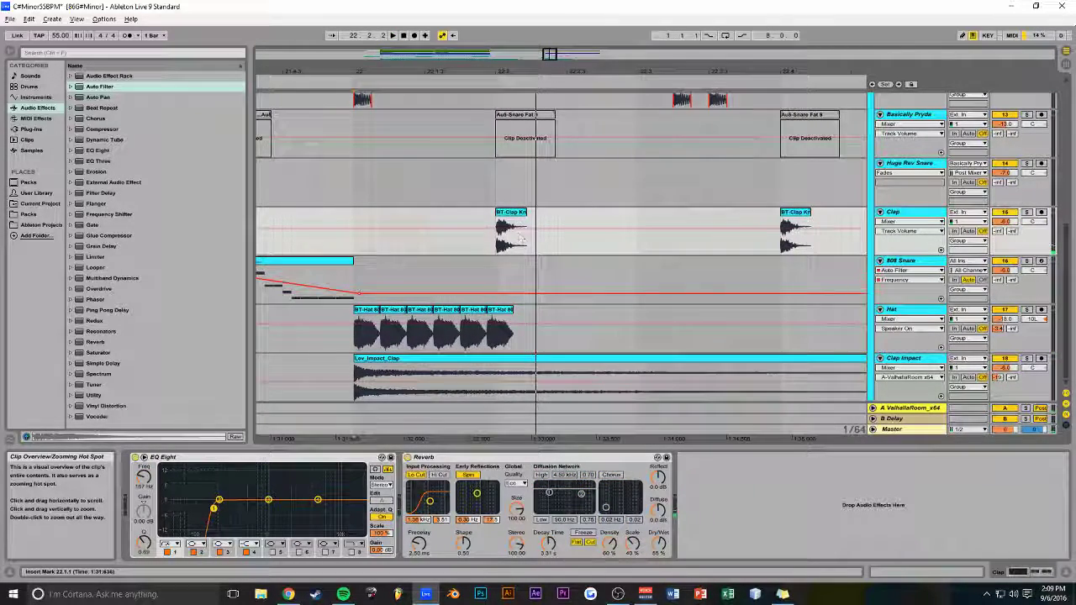
{"action": "key", "text": "ctrl+d"}
{"action": "key", "text": "ctrl+d"}
{"action": "key", "text": "ctrl+d"}
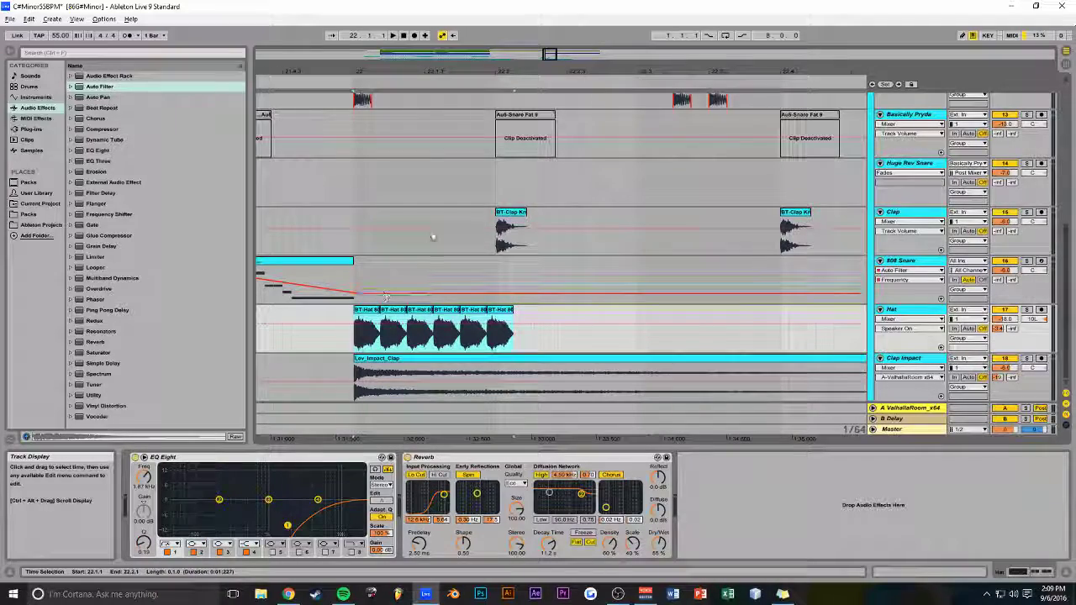
{"action": "key", "text": "ctrl+d"}
{"action": "key", "text": "ctrl+d"}
{"action": "left_click_drag", "start_coordinate": [564, 54], "coordinate": [559, 30]}
{"action": "left_click", "coordinate": [402, 193]}
{"action": "key", "text": "space"}
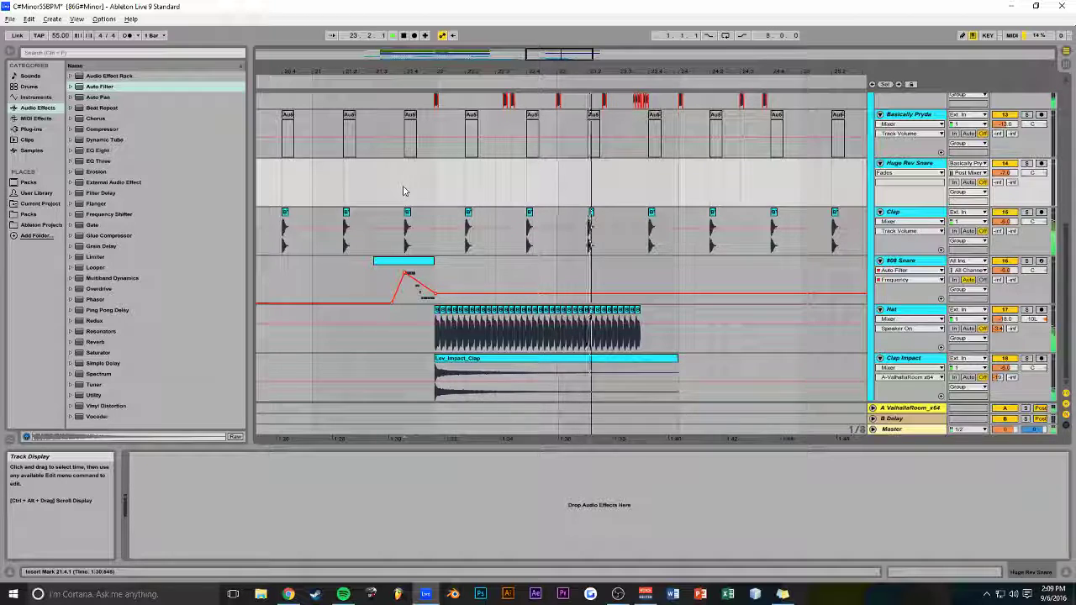
{"action": "key", "text": "space"}
Clear the repeated hats between 22.1.1 and 23.4.1 and place four hat clips at 22.1.1, 22.1.2, 22.1.3 and 22.1.4
{"action": "left_click_drag", "start_coordinate": [653, 314], "coordinate": [442, 328]}
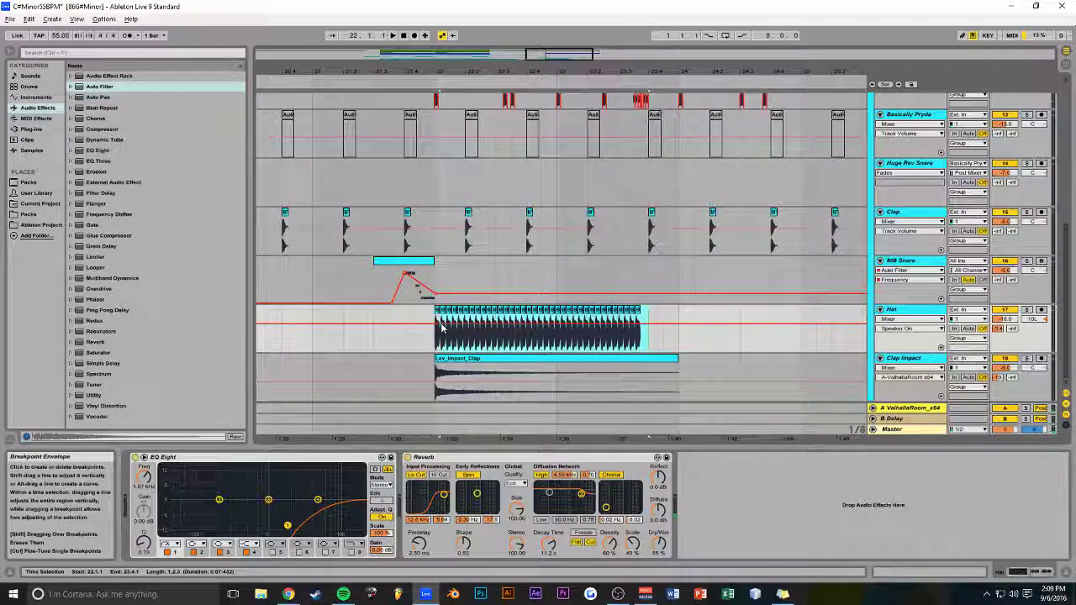
{"action": "key", "text": "Delete"}
{"action": "left_click_drag", "start_coordinate": [450, 72], "coordinate": [445, 246]}
{"action": "left_click", "coordinate": [383, 339]}
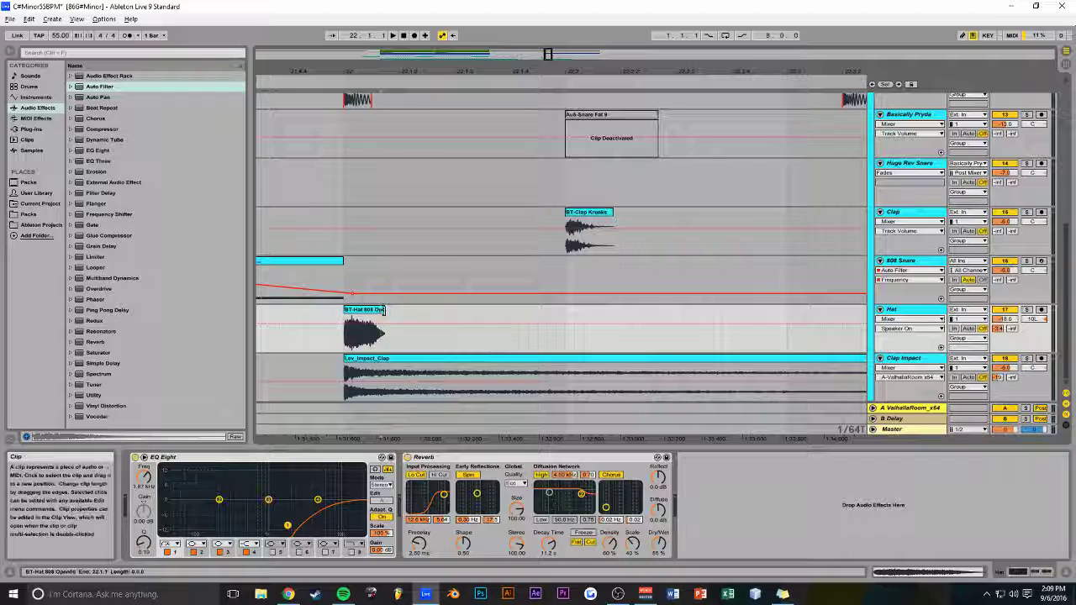
{"action": "left_click", "coordinate": [377, 318]}
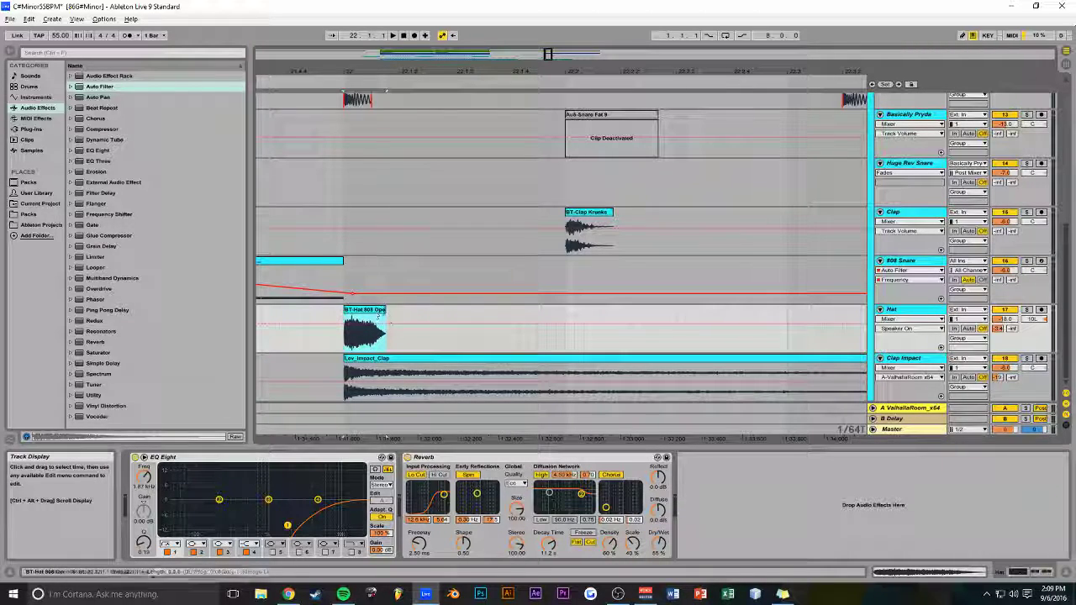
{"action": "left_click_drag", "start_coordinate": [370, 312], "coordinate": [532, 324]}
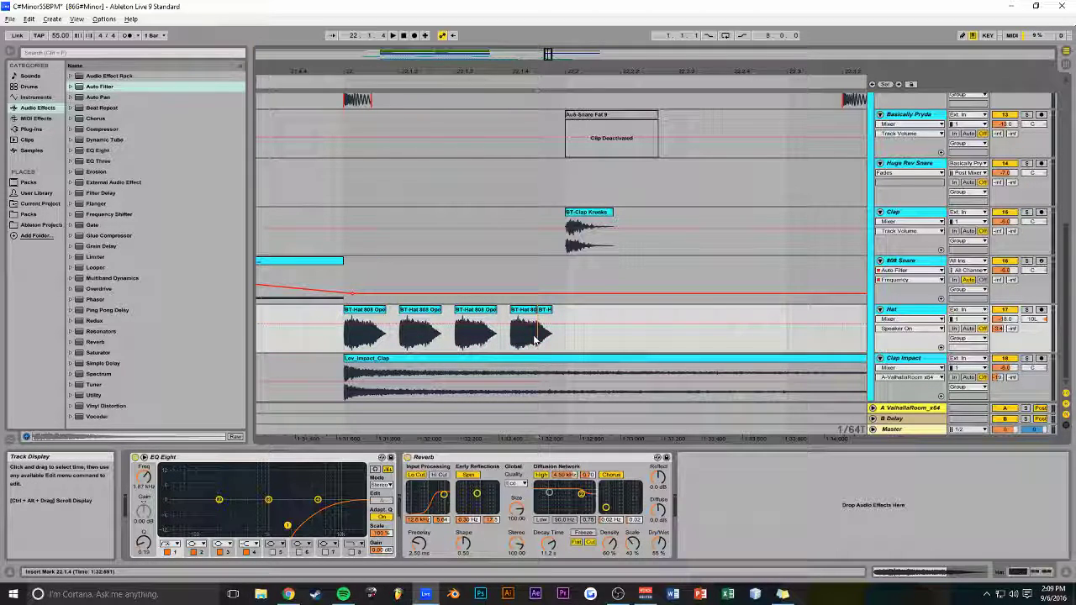
Trim the 22.1.4 hat to a third of a sixteenth, duplicate it twice to fill up to 22.2, and play from 22.1.1
{"action": "key", "text": "ctrl+e"}
{"action": "left_click", "coordinate": [542, 311]}
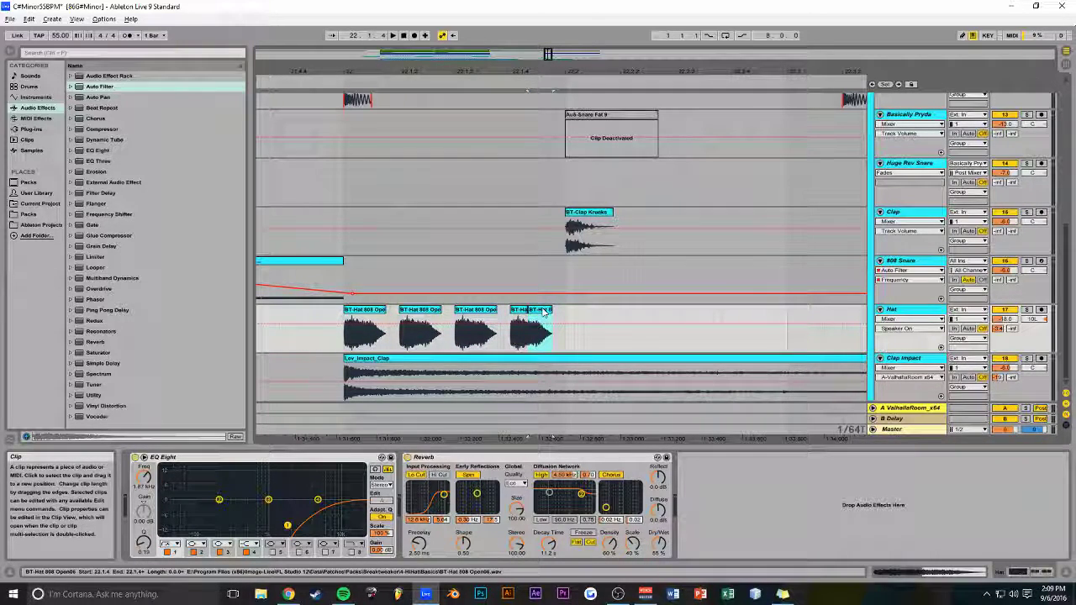
{"action": "key", "text": "Delete"}
{"action": "left_click", "coordinate": [521, 311]}
{"action": "key", "text": "ctrl+d"}
{"action": "key", "text": "ctrl+d"}
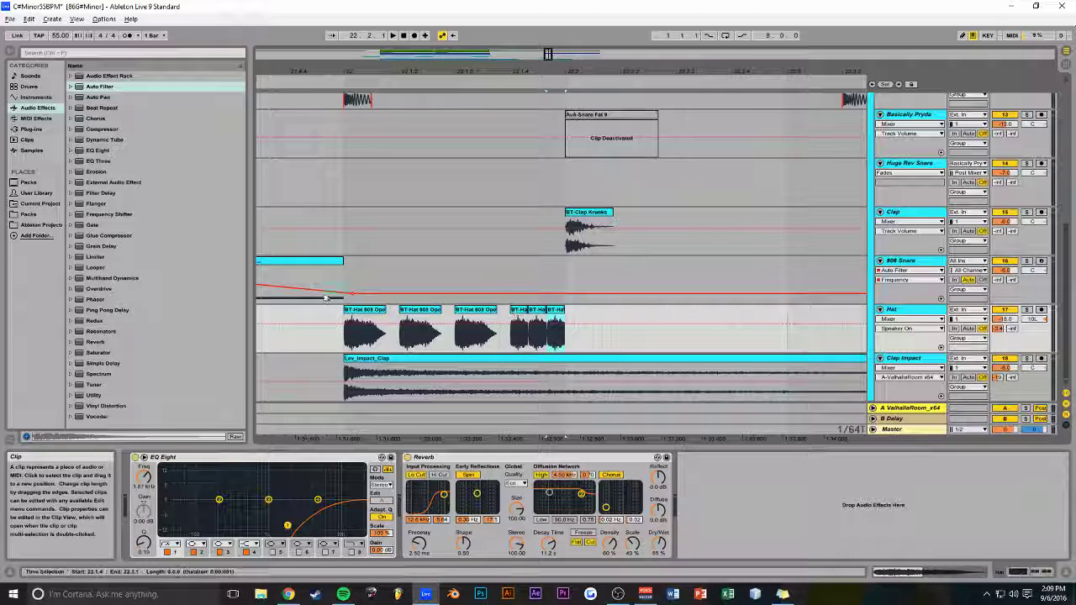
{"action": "left_click", "coordinate": [346, 271]}
{"action": "key", "text": "space"}
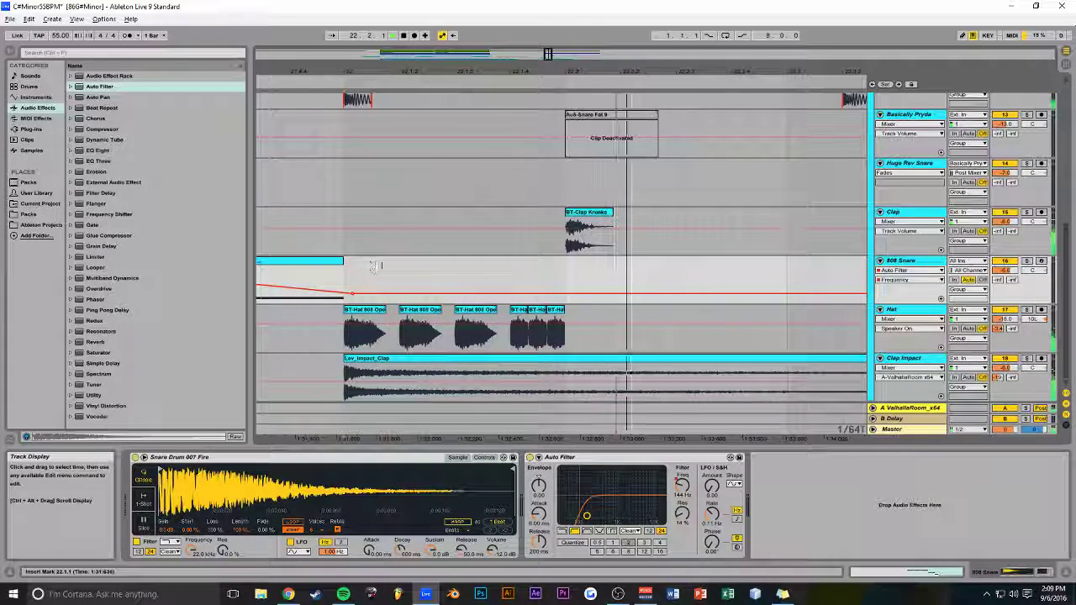
Add a long fade-out to the short 22.1.4 hat, replace the two hats after it with faded copies, and play back
{"action": "left_click", "coordinate": [523, 313]}
{"action": "left_click", "coordinate": [527, 323]}
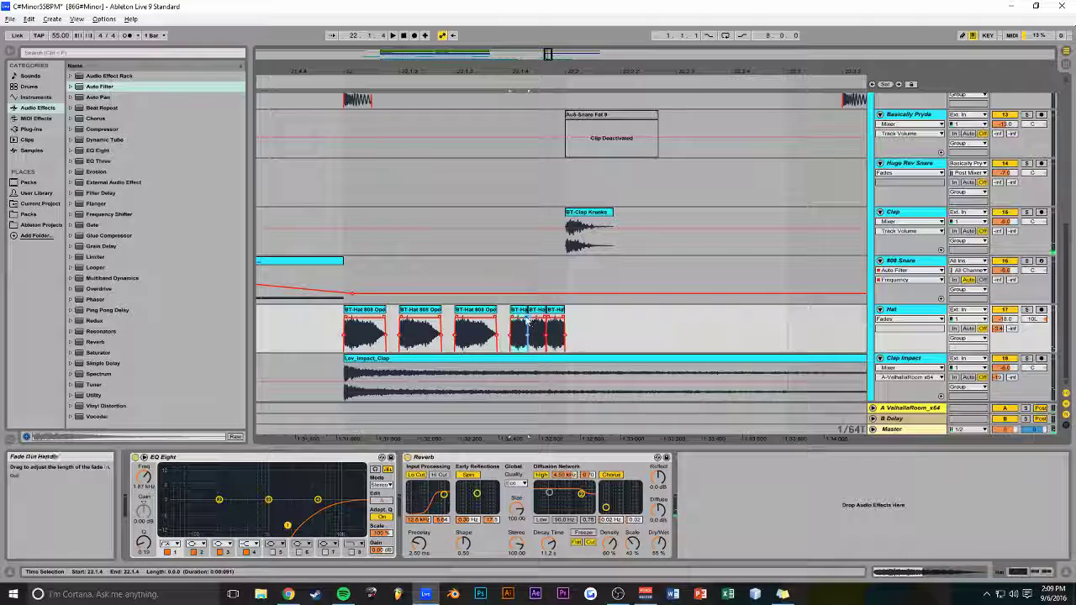
{"action": "left_click", "coordinate": [559, 311]}
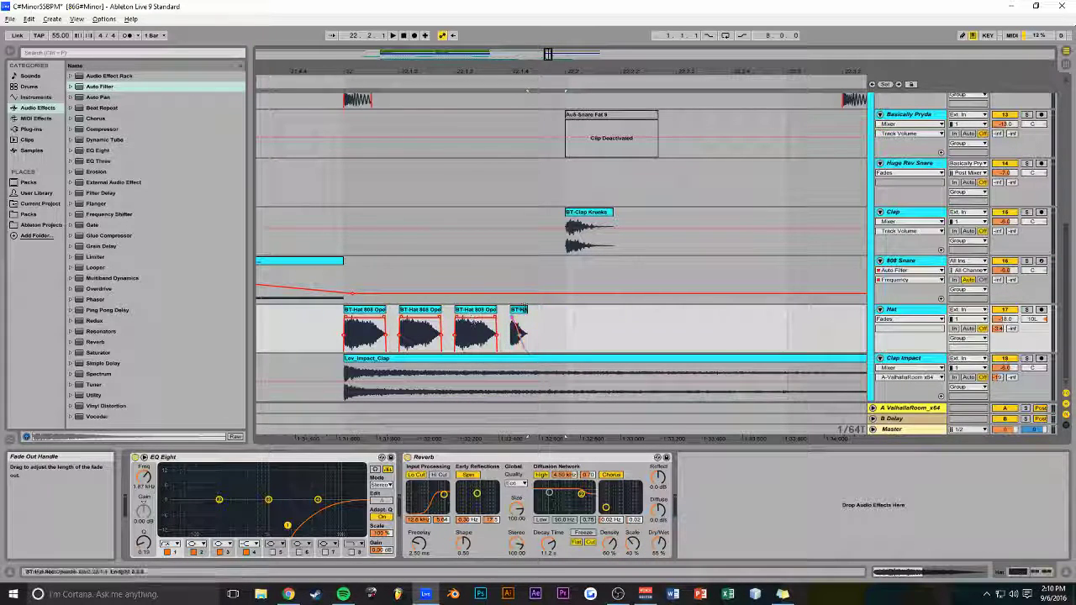
{"action": "key", "text": "ctrl+d"}
{"action": "key", "text": "ctrl+d"}
{"action": "key", "text": "space"}
{"action": "left_click", "coordinate": [511, 279]}
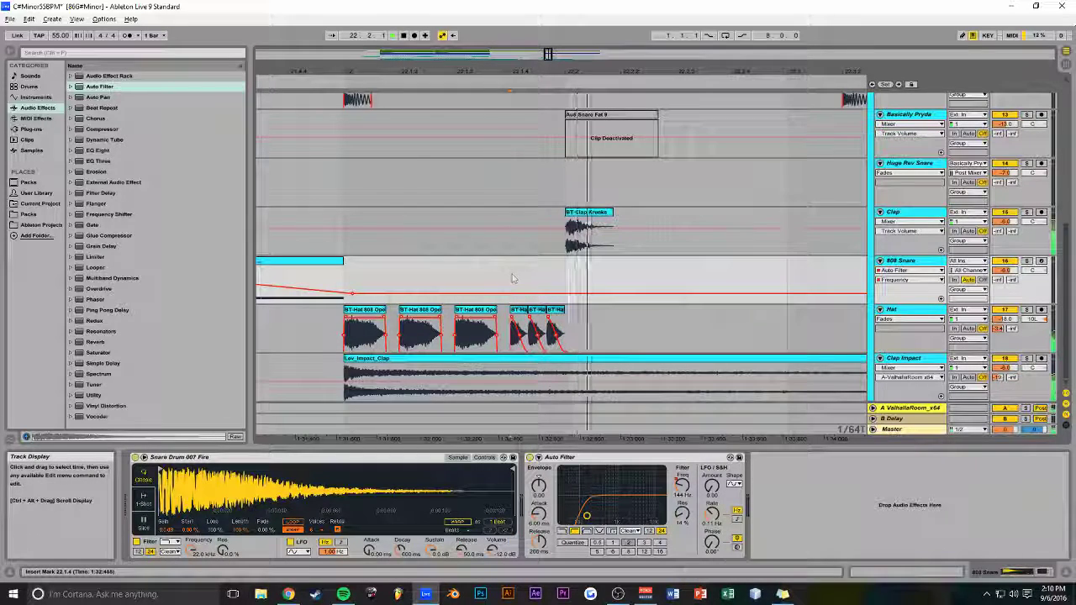
Play back the single-beat hat pattern from 22.1.1
{"action": "left_click", "coordinate": [351, 278]}
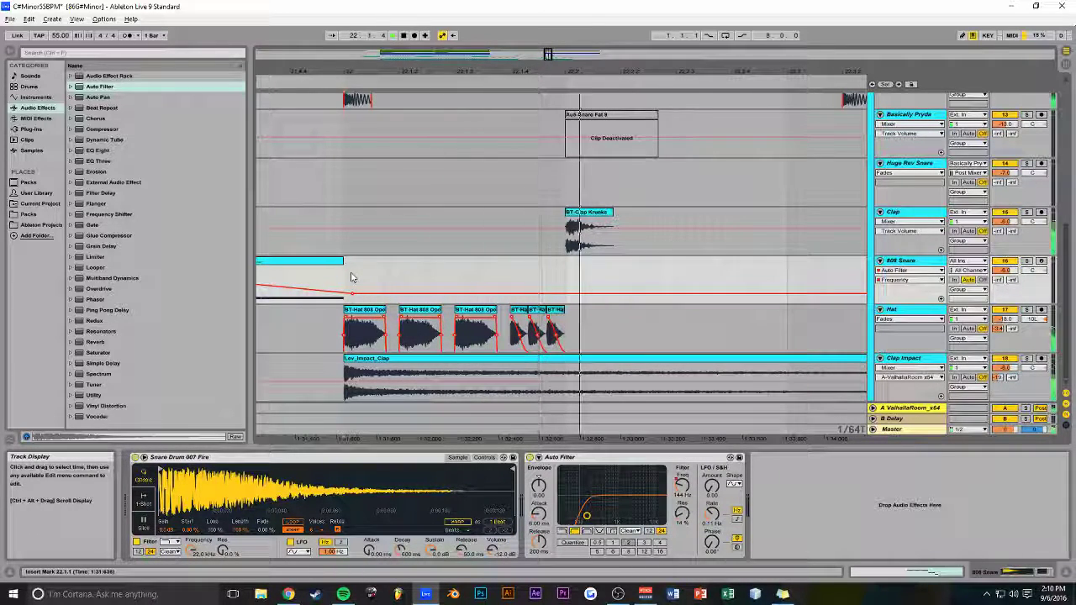
{"action": "key", "text": "space"}
{"action": "key", "text": "space"}
{"action": "left_click_drag", "start_coordinate": [548, 56], "coordinate": [548, 37]}
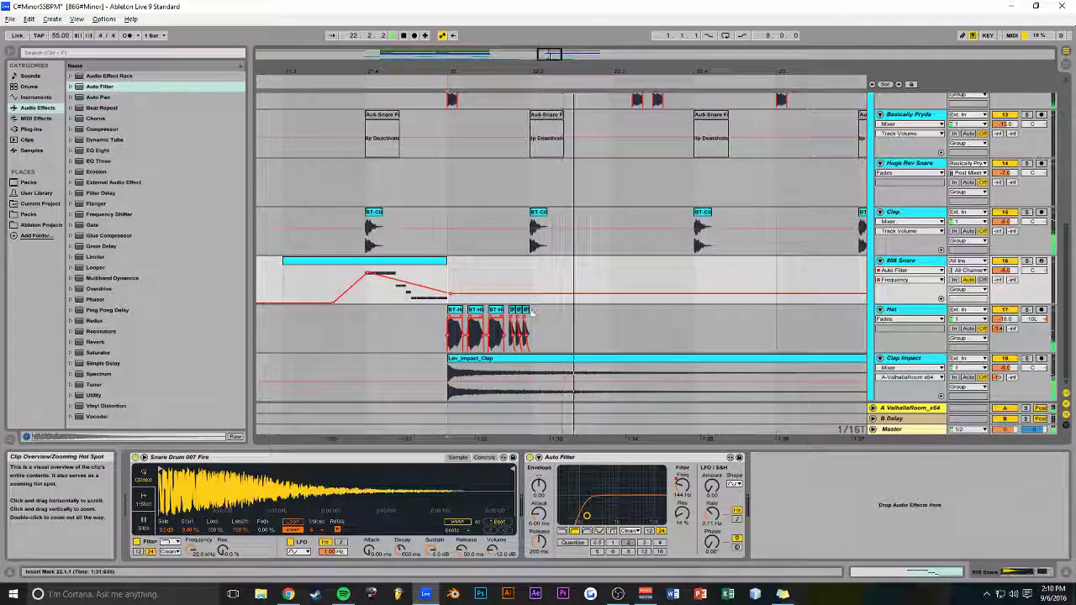
Duplicate the six hats of beat 22.1 three times to fill bar 22, and play back from 22.1.1
{"action": "left_click_drag", "start_coordinate": [531, 312], "coordinate": [449, 314]}
{"action": "key", "text": "ctrl+d"}
{"action": "key", "text": "ctrl+d"}
{"action": "key", "text": "ctrl+d"}
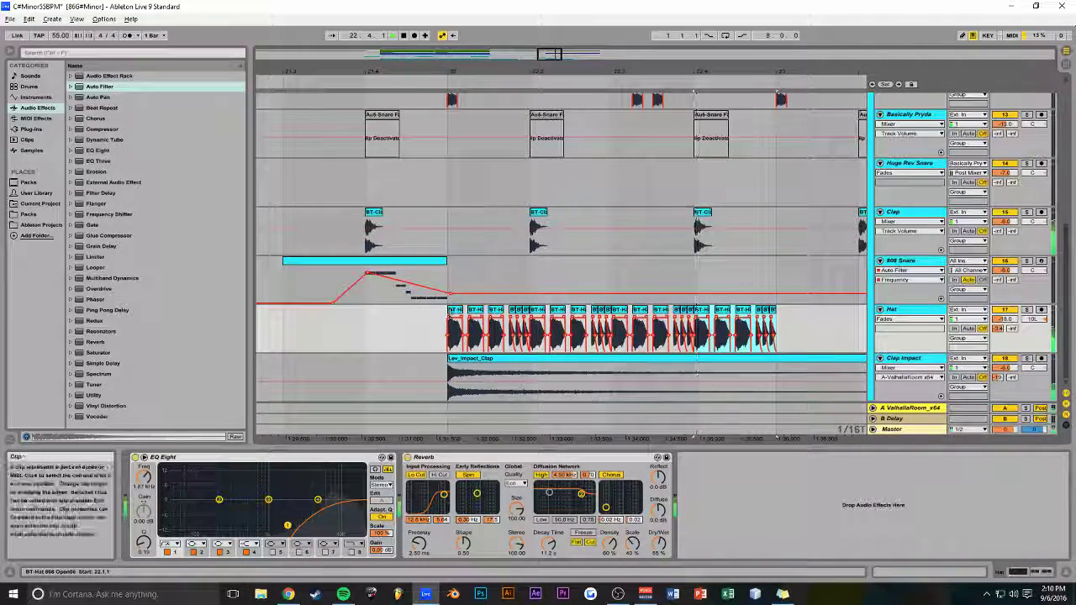
{"action": "left_click", "coordinate": [450, 248]}
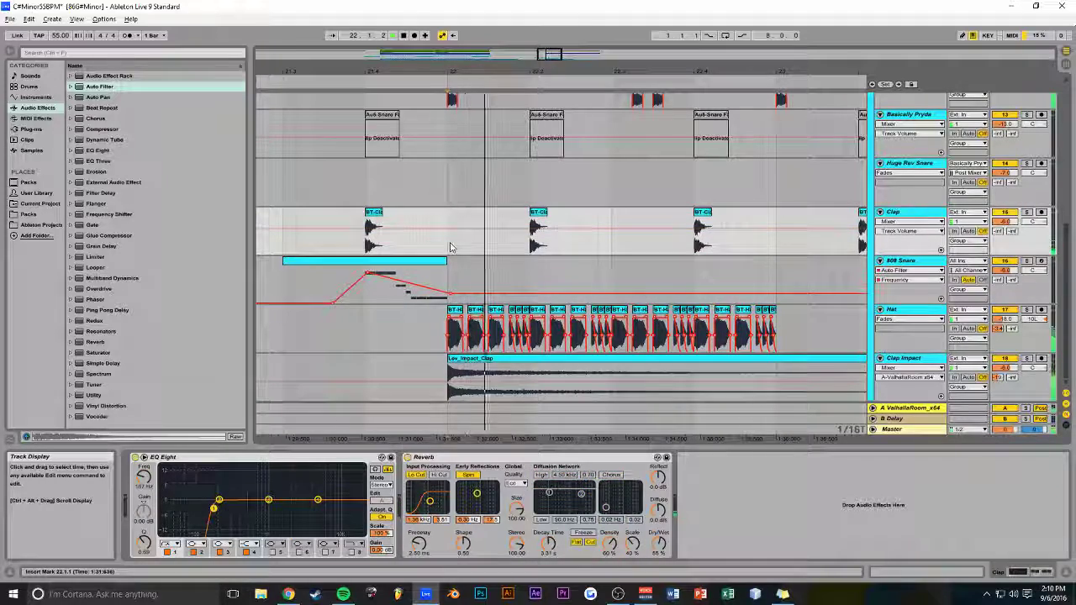
{"action": "left_click_drag", "start_coordinate": [568, 51], "coordinate": [567, 37]}
{"action": "left_click_drag", "start_coordinate": [549, 54], "coordinate": [549, 35]}
{"action": "key", "text": "space"}
Automate the Hat track's reverb Dry/Wet to drop to 35% at bar 22 and rise again after bar 26
{"action": "left_click", "coordinate": [915, 309]}
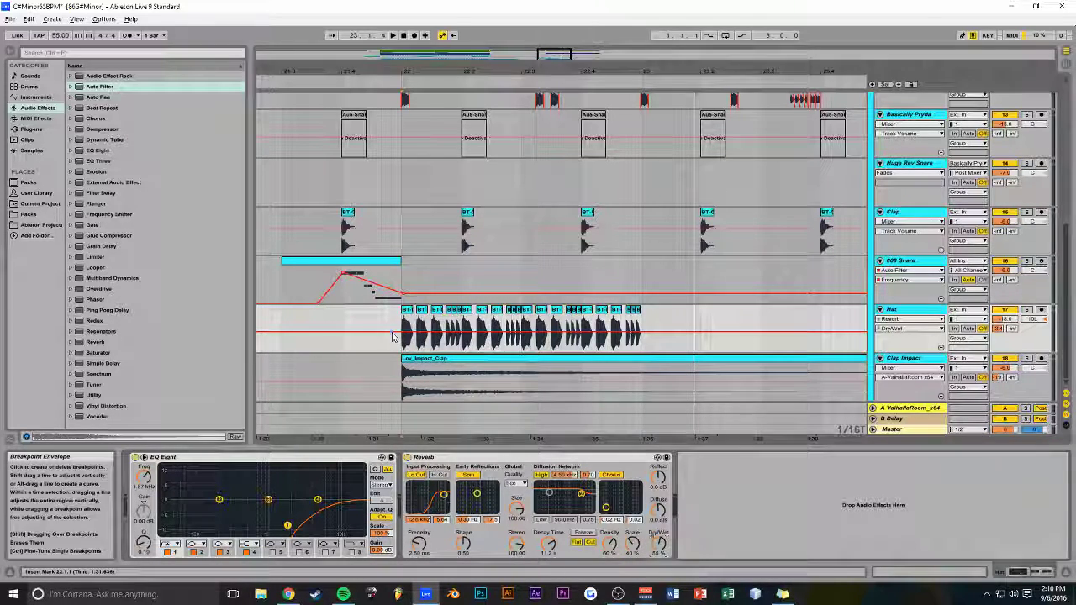
{"action": "left_click", "coordinate": [392, 333]}
{"action": "left_click_drag", "start_coordinate": [558, 53], "coordinate": [596, 51]}
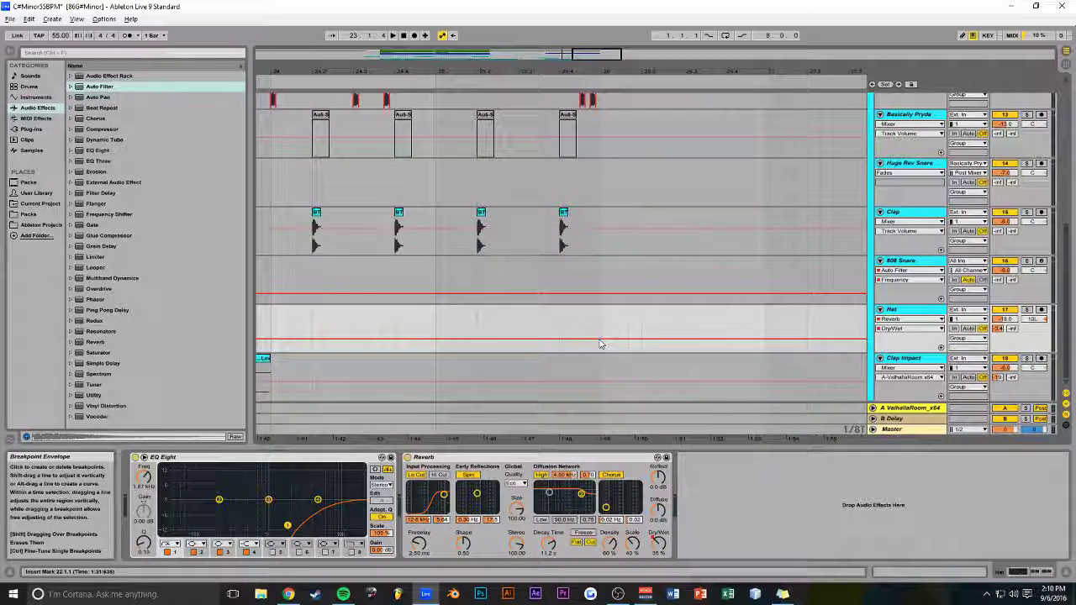
{"action": "left_click_drag", "start_coordinate": [600, 338], "coordinate": [599, 335]}
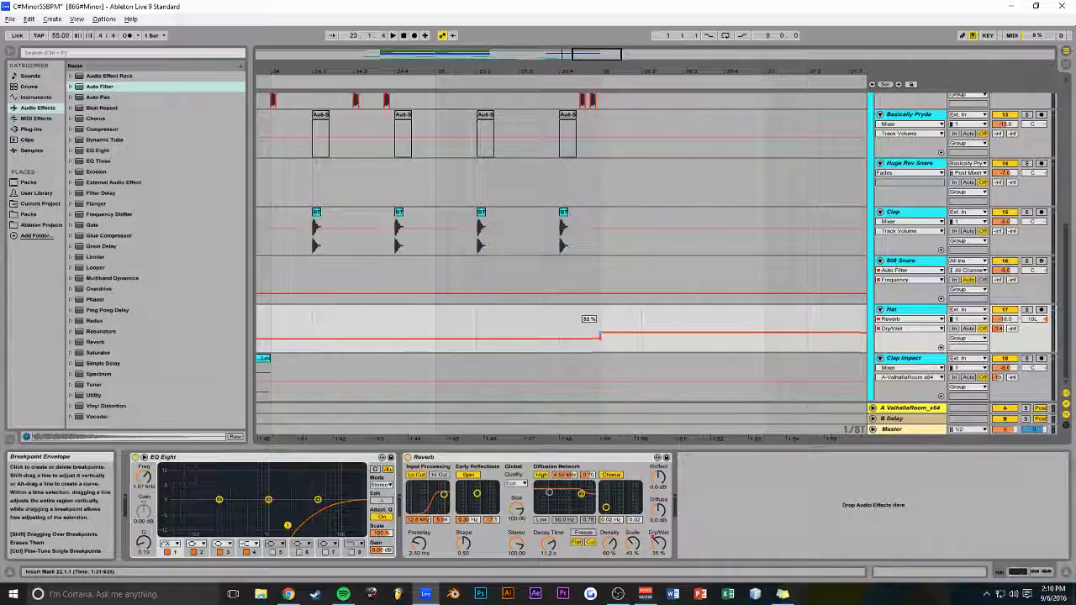
{"action": "left_click_drag", "start_coordinate": [600, 56], "coordinate": [558, 52]}
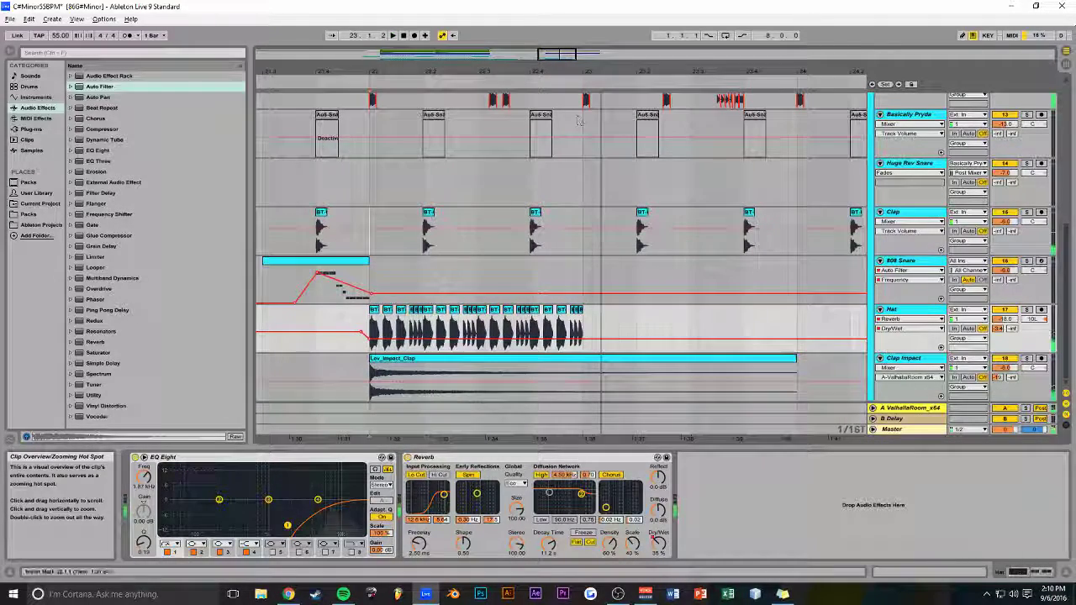
Duplicate the three short hats at 22.4.4 repeatedly to fill from 23.1.1 to about 23.2.2, and play back from 23.1.1
{"action": "left_click_drag", "start_coordinate": [373, 331], "coordinate": [372, 330]}
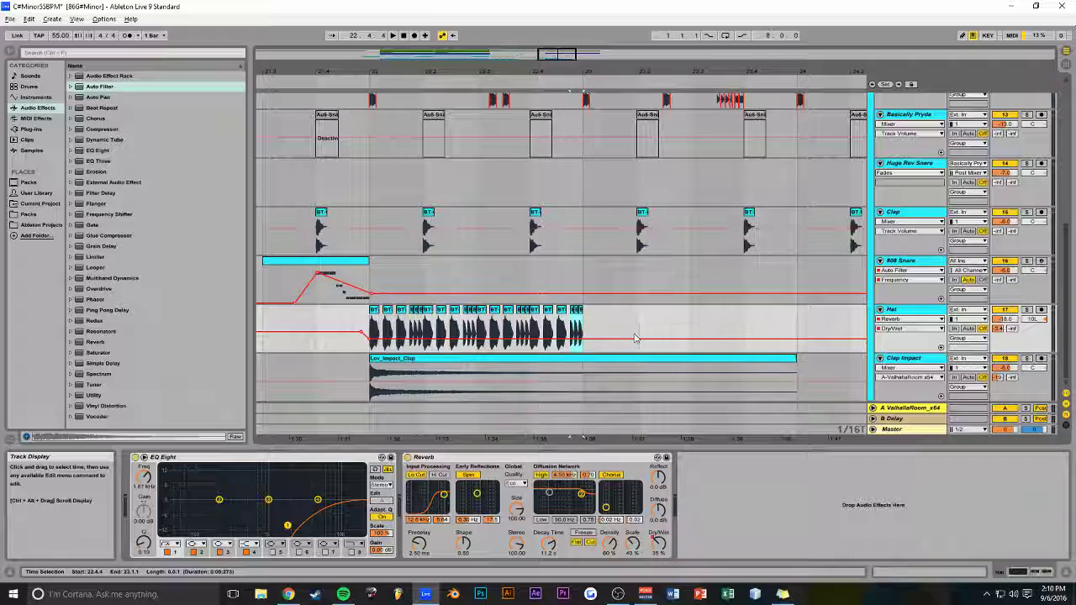
{"action": "left_click", "coordinate": [581, 277]}
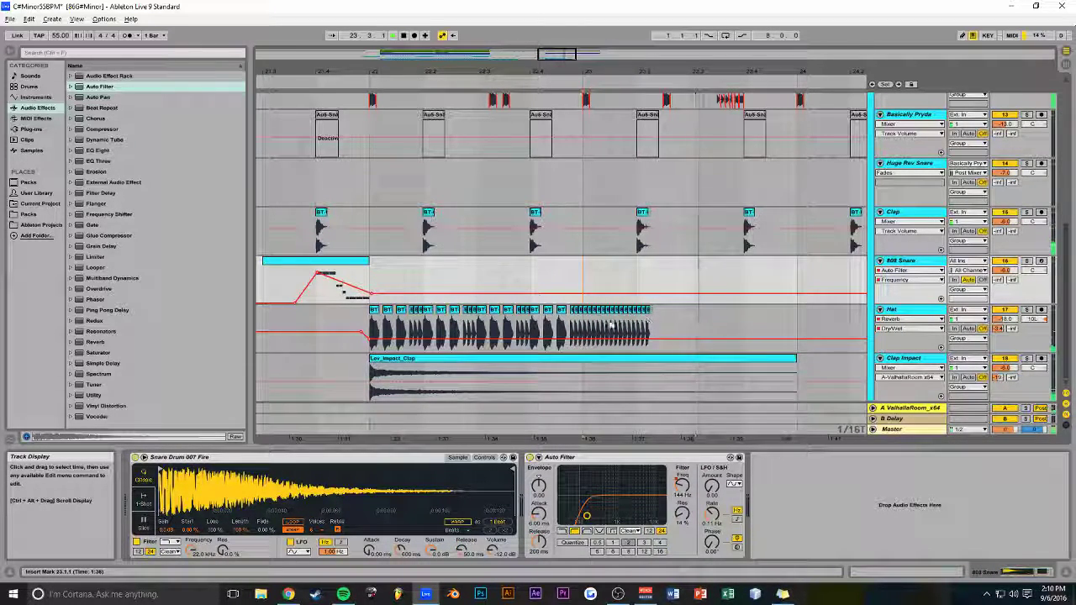
{"action": "key", "text": "space"}
Duplicate beat 23.2 of the Hat track to 23.3.1 and play back from 23.1.1
{"action": "left_click_drag", "start_coordinate": [689, 323], "coordinate": [666, 323]}
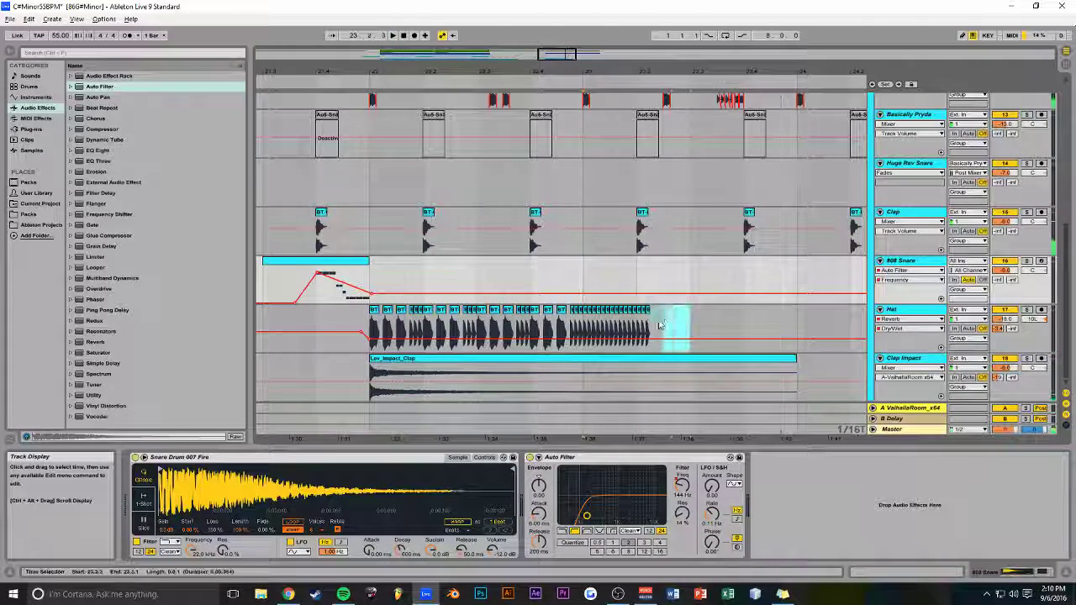
{"action": "key", "text": "ctrl+d"}
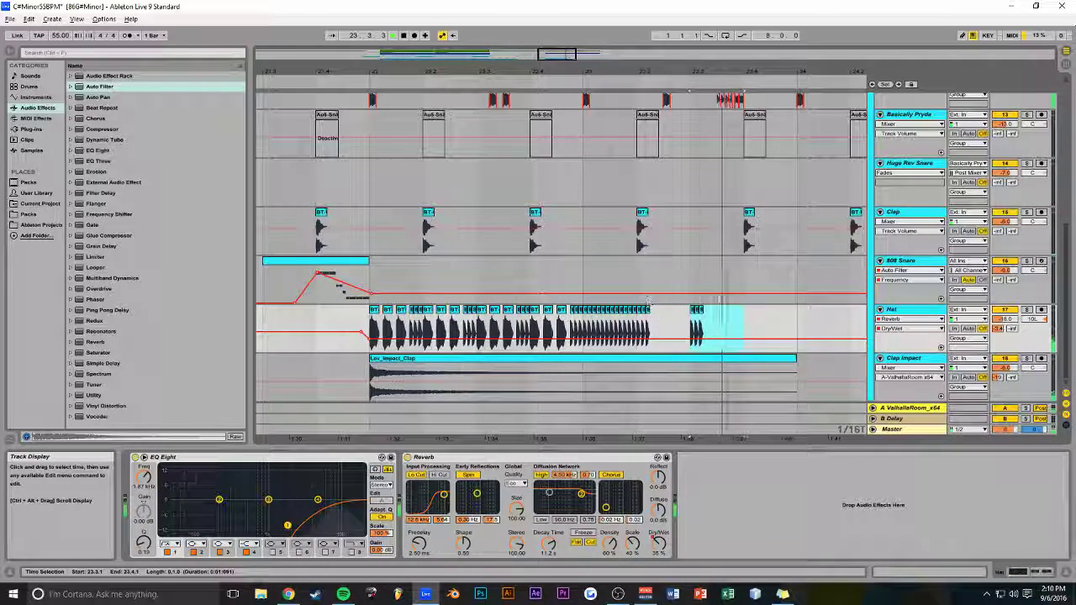
{"action": "left_click", "coordinate": [634, 281]}
{"action": "key", "text": "space"}
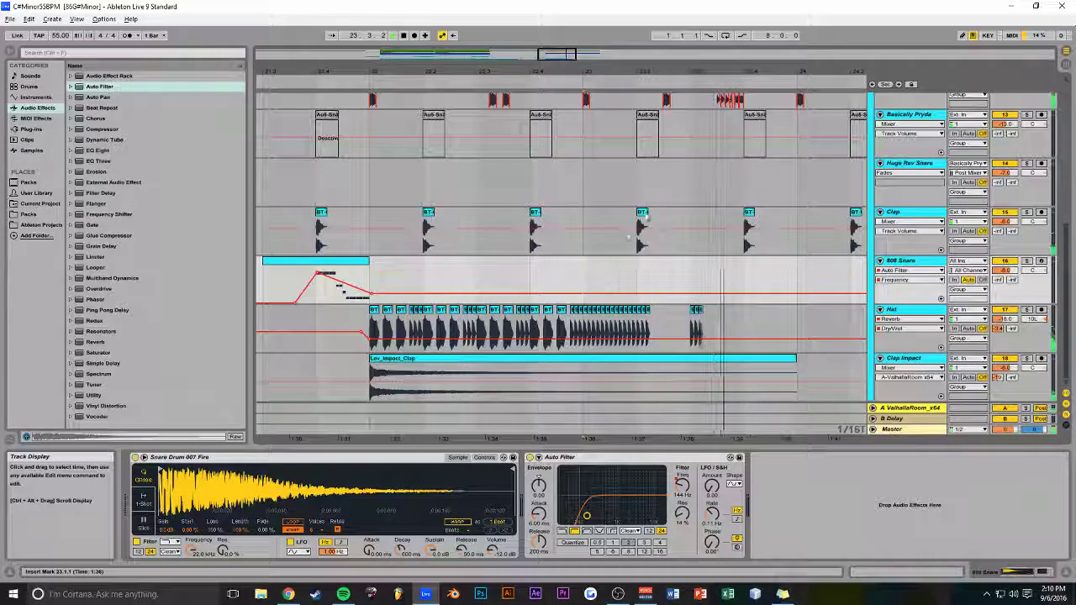
Duplicate the two-bar hat pattern from 22.1.1 to 24.1.1, save the set and listen to the result
{"action": "mouse_move", "coordinate": [565, 54]}
{"action": "left_mouse_down"}
{"action": "mouse_move", "coordinate": [565, 28]}
{"action": "mouse_move", "coordinate": [570, 42]}
{"action": "left_mouse_up"}
{"action": "key", "text": "ctrl+d"}
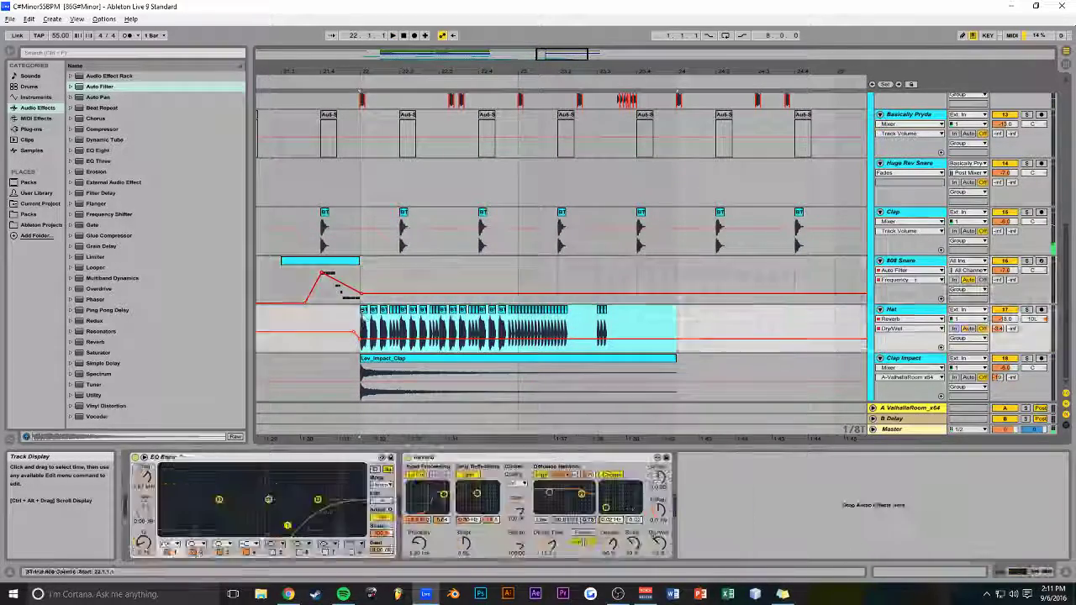
{"action": "key", "text": "ctrl+s"}
{"action": "key", "text": "space"}
{"action": "mouse_move", "coordinate": [569, 56]}
{"action": "left_mouse_down"}
{"action": "mouse_move", "coordinate": [564, 36]}
{"action": "mouse_move", "coordinate": [565, 57]}
{"action": "left_mouse_up"}
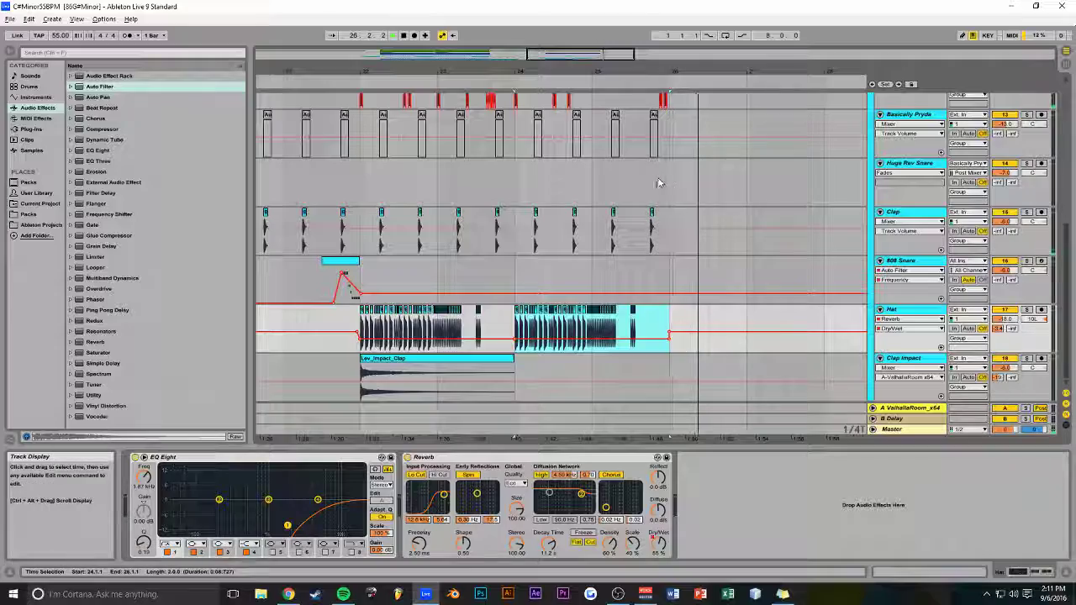
Copy a four-bar Main Pad clip to 22.1.1, play back from 20.1.1 and save the set
{"action": "scroll", "coordinate": [659, 183], "scroll_direction": "up", "scroll_amount": 6}
{"action": "key", "text": "space"}
{"action": "left_click_drag", "start_coordinate": [574, 54], "coordinate": [574, 4]}
{"action": "scroll", "coordinate": [803, 179], "scroll_direction": "up", "scroll_amount": 1}
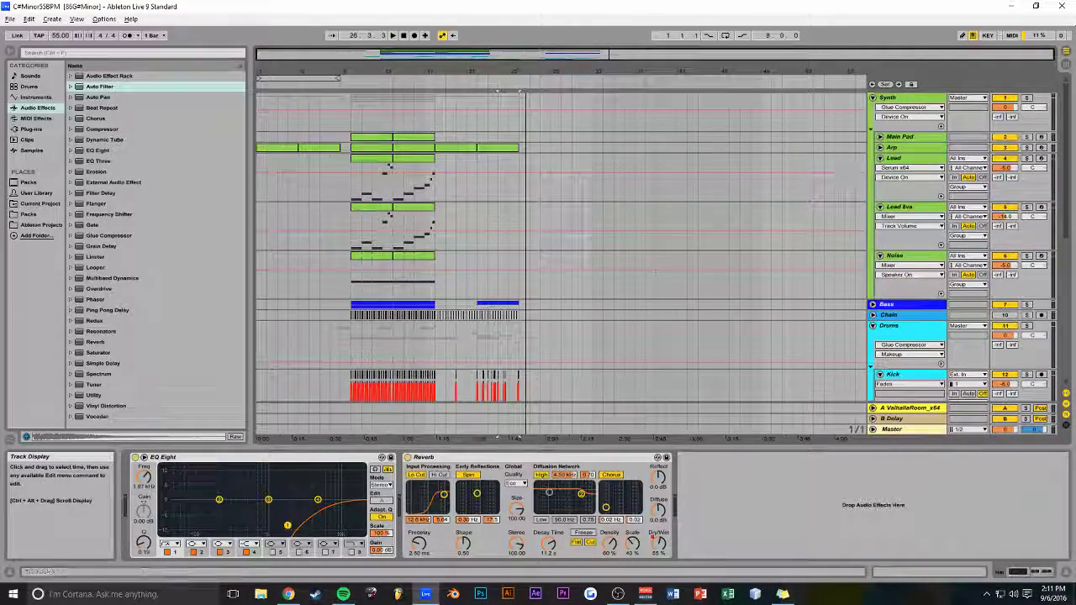
{"action": "left_click", "coordinate": [881, 148]}
{"action": "left_click_drag", "start_coordinate": [547, 56], "coordinate": [552, 87]}
{"action": "left_click", "coordinate": [387, 138]}
{"action": "left_click_drag", "start_coordinate": [387, 140], "coordinate": [605, 142]}
{"action": "left_click", "coordinate": [484, 139]}
{"action": "key", "text": "space"}
{"action": "key", "text": "ctrl+s"}
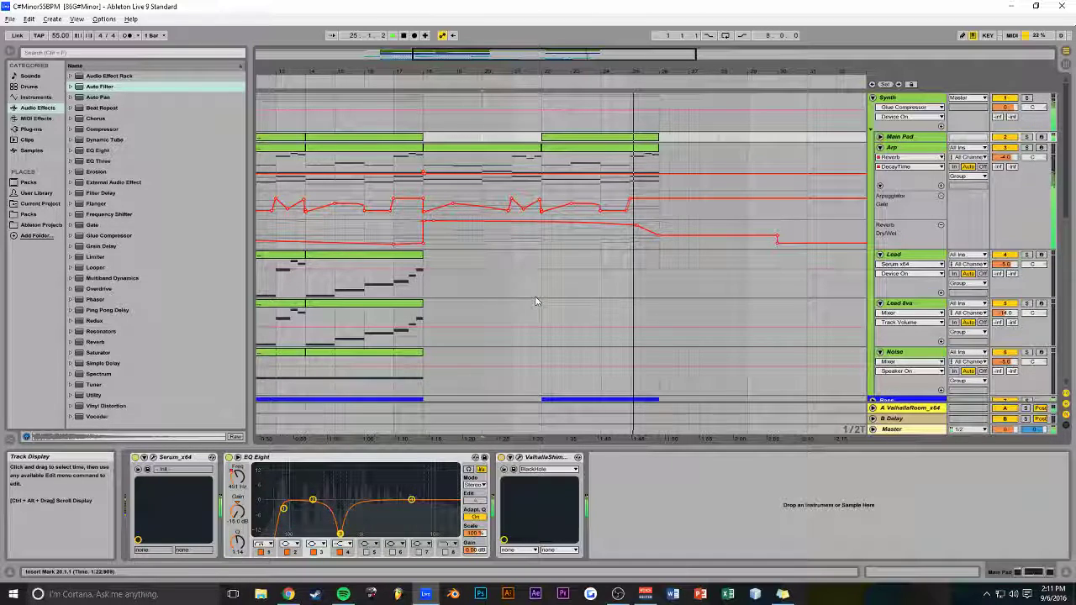
Try deleting the Main Pad clip from 22.1.1 to 26.1.1, and undo the deletion
{"action": "left_click", "coordinate": [881, 137]}
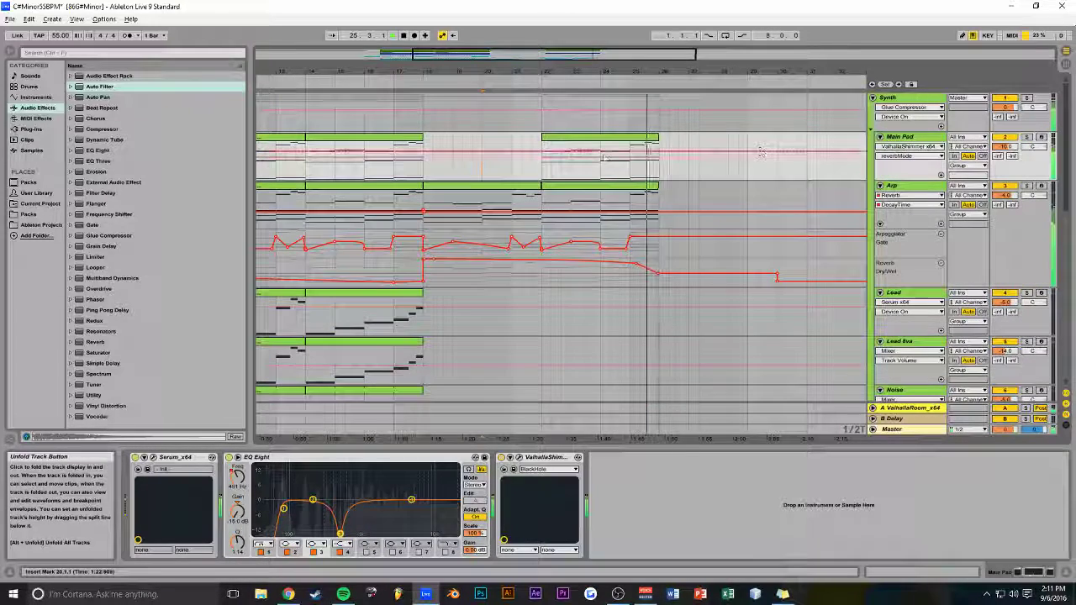
{"action": "key", "text": "space"}
{"action": "left_click", "coordinate": [576, 134]}
{"action": "key", "text": "Delete"}
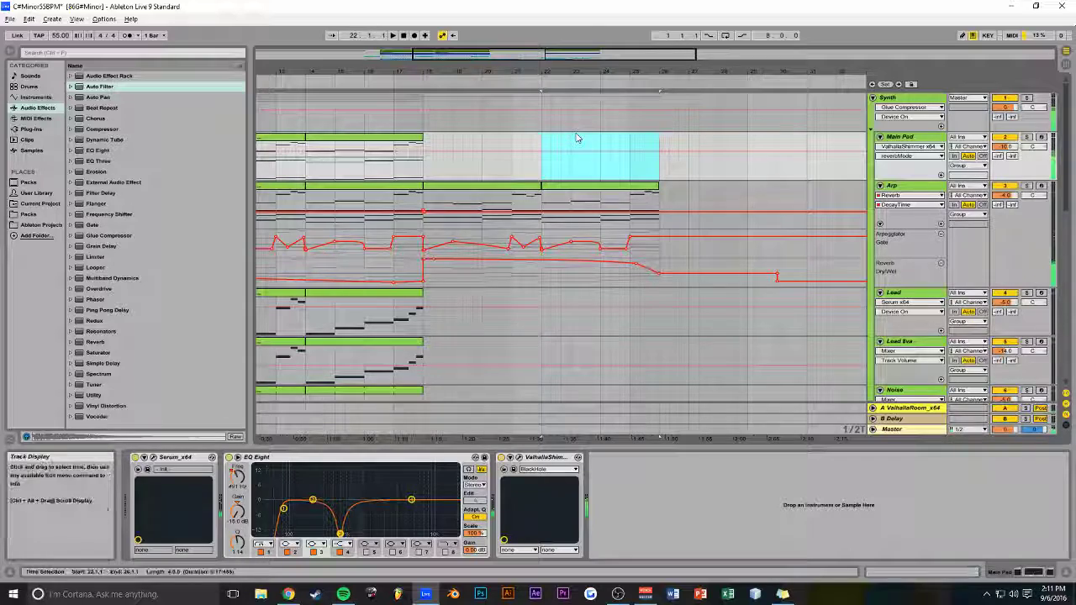
{"action": "left_click", "coordinate": [579, 193]}
{"action": "key", "text": "ctrl+z"}
Save the set and play the section with the pad from bar 22 to past bar 26
{"action": "key", "text": "ctrl+s"}
{"action": "left_click_drag", "start_coordinate": [538, 56], "coordinate": [576, 73]}
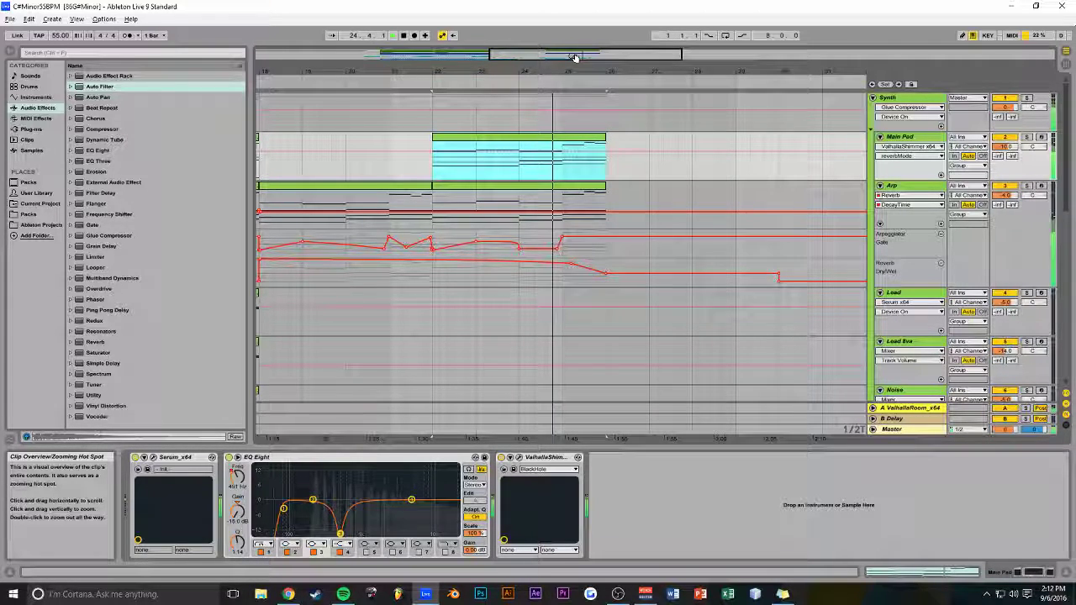
{"action": "mouse_move", "coordinate": [575, 57]}
{"action": "left_mouse_down"}
{"action": "mouse_move", "coordinate": [575, 45]}
{"action": "mouse_move", "coordinate": [576, 83]}
{"action": "mouse_move", "coordinate": [575, 36]}
{"action": "left_mouse_up"}
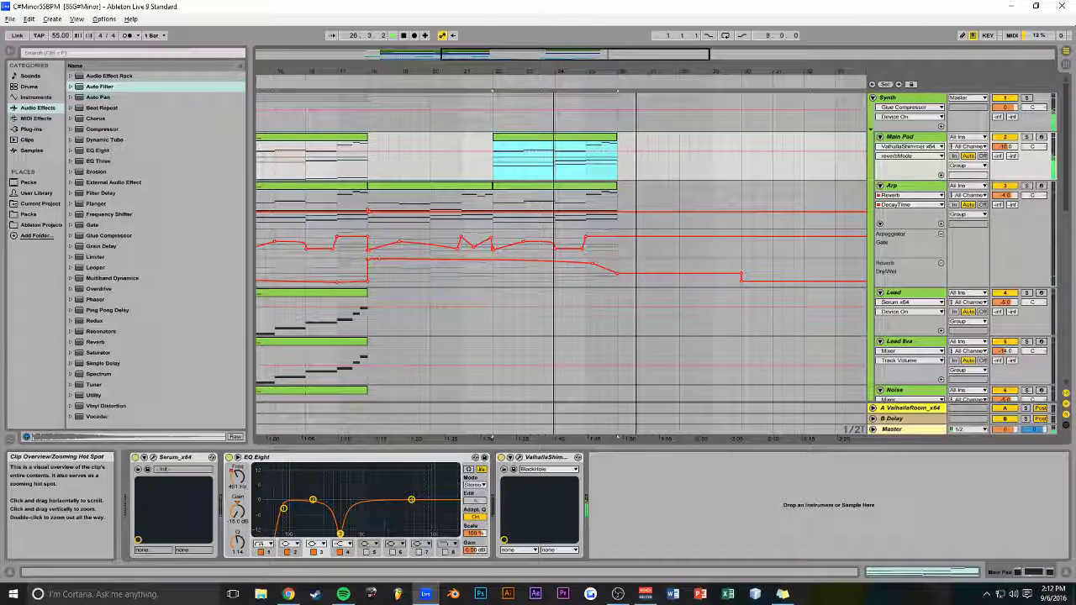
Collapse the Synth and Drums groups to get an overview of the whole arrangement
{"action": "left_click_drag", "start_coordinate": [427, 70], "coordinate": [598, 52]}
{"action": "left_click_drag", "start_coordinate": [559, 144], "coordinate": [389, 436]}
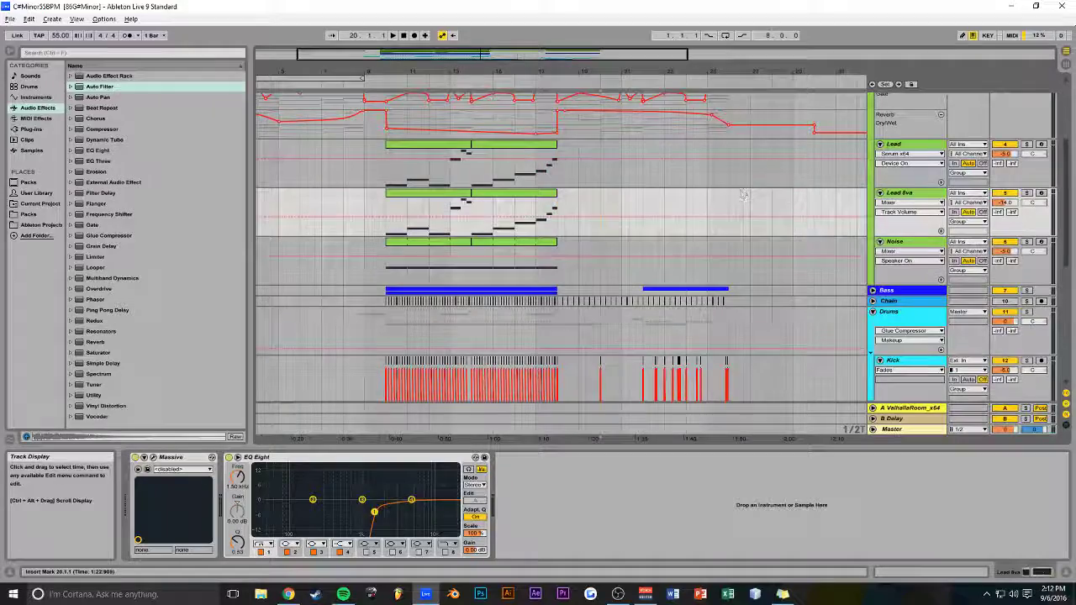
{"action": "scroll", "coordinate": [777, 192], "scroll_direction": "up", "scroll_amount": 4}
{"action": "left_click", "coordinate": [873, 98]}
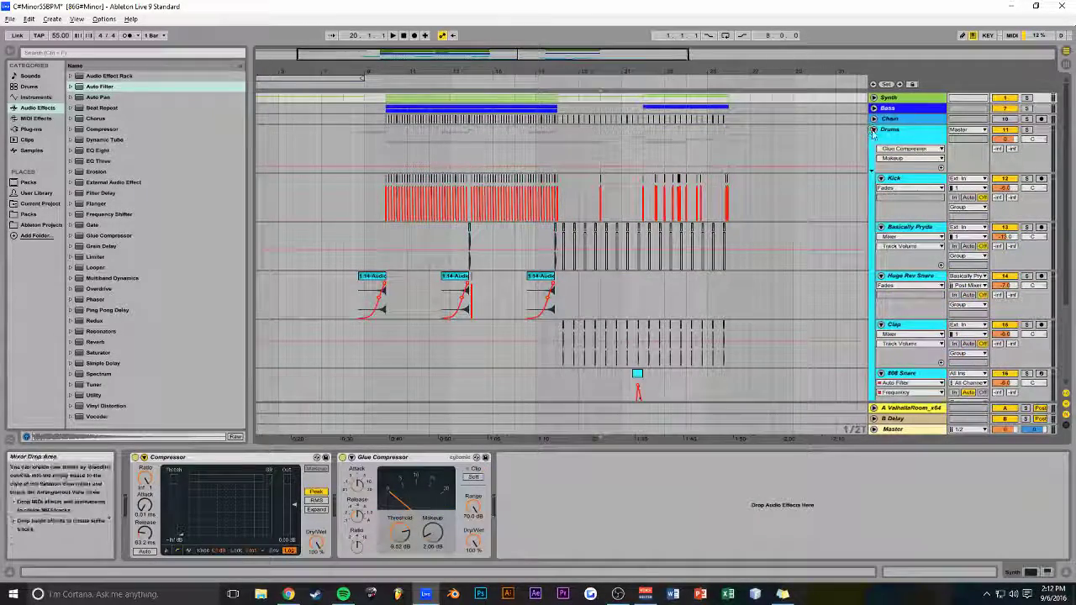
{"action": "left_click", "coordinate": [874, 131]}
Copy the eight-bar section from 10.1.1 to 18.1.1 on the Synth, Bass, Chain and Drums rows to 27.1.1
{"action": "left_click_drag", "start_coordinate": [589, 61], "coordinate": [522, 76]}
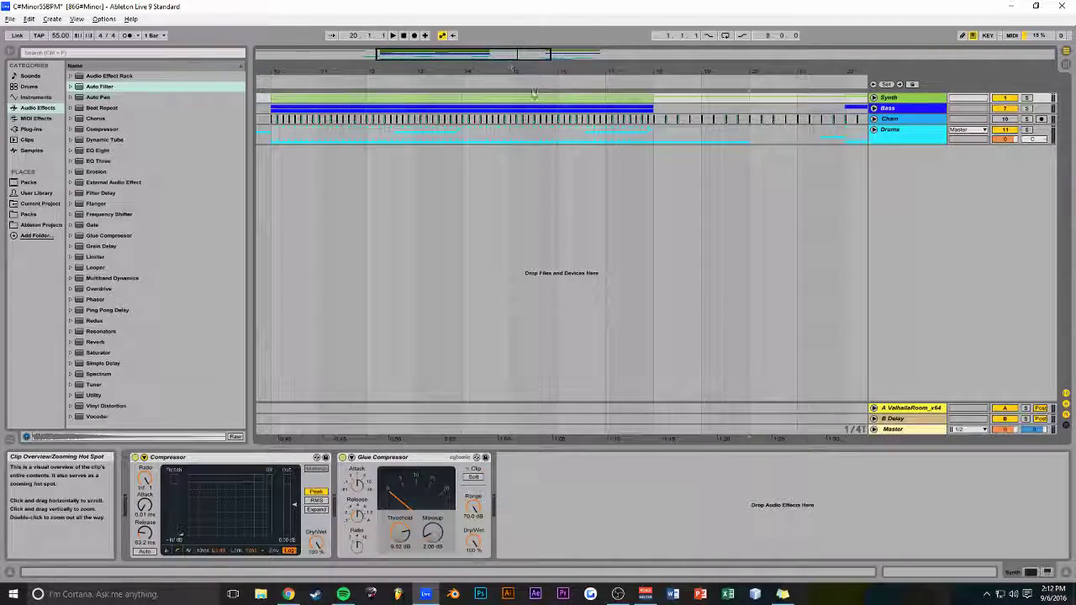
{"action": "left_click_drag", "start_coordinate": [564, 123], "coordinate": [284, 104]}
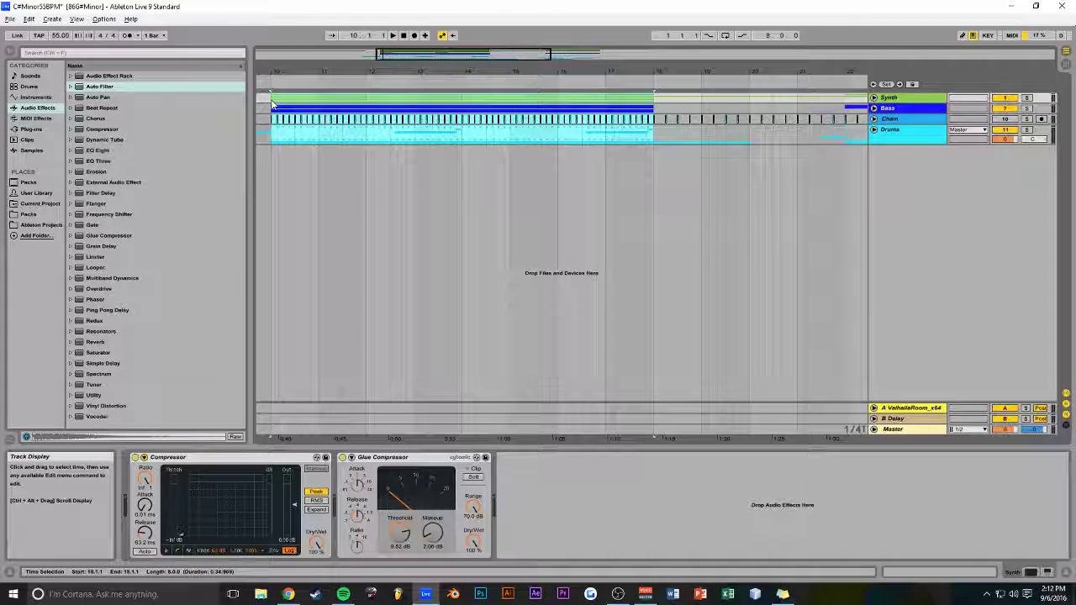
{"action": "left_click_drag", "start_coordinate": [490, 59], "coordinate": [510, 52]}
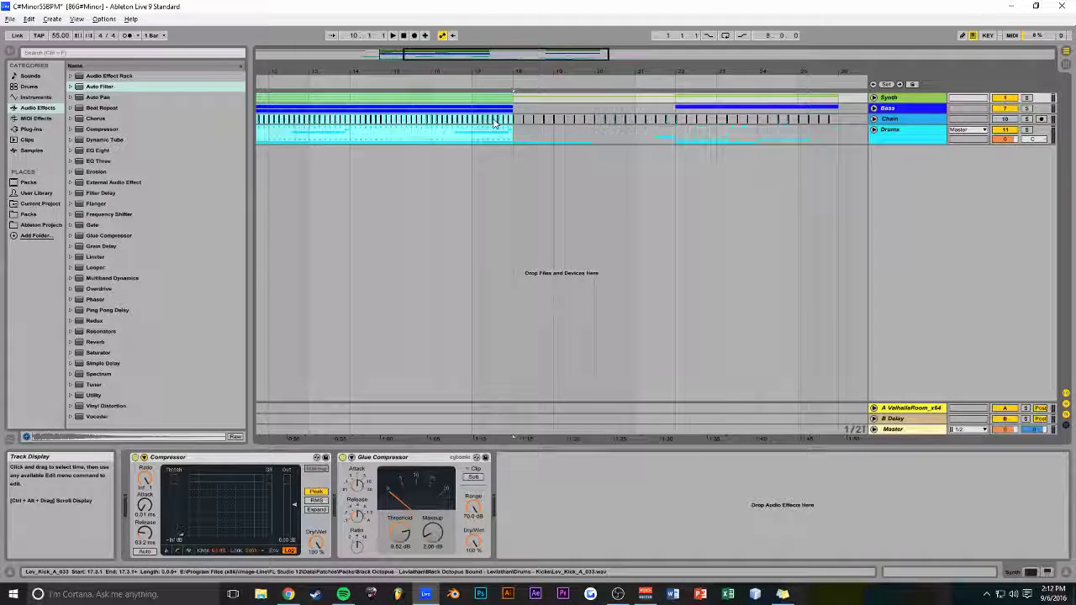
{"action": "mouse_move", "coordinate": [553, 119]}
{"action": "left_mouse_down"}
{"action": "mouse_move", "coordinate": [879, 119]}
{"action": "mouse_move", "coordinate": [768, 125]}
{"action": "mouse_move", "coordinate": [784, 119]}
{"action": "left_mouse_up"}
Play the transition into the copied section from 25.1.1 and save the set
{"action": "left_click", "coordinate": [404, 141]}
{"action": "key", "text": "space"}
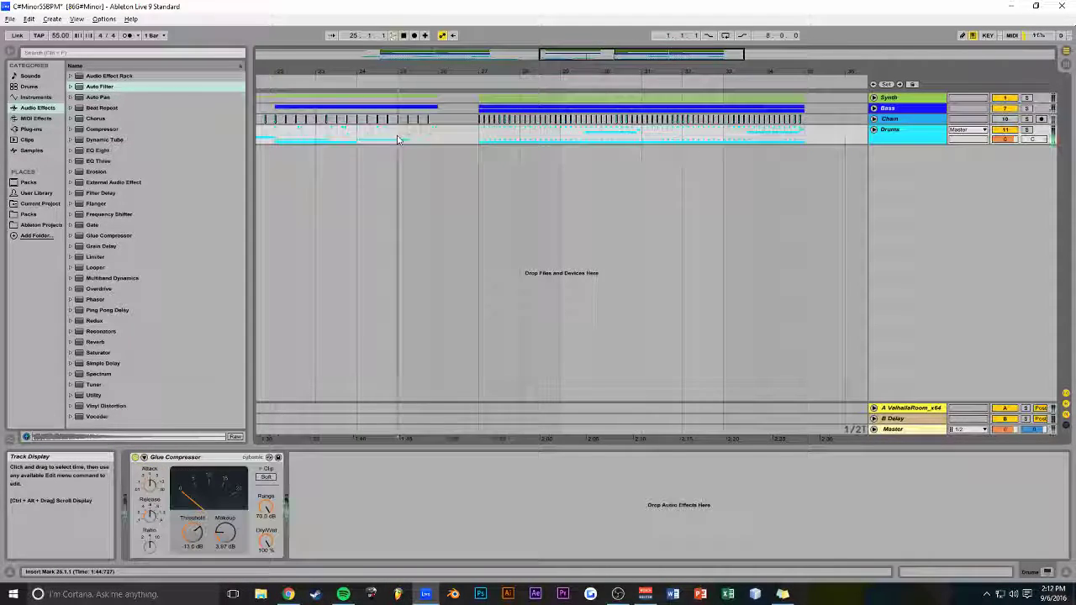
{"action": "left_click_drag", "start_coordinate": [565, 54], "coordinate": [541, 146]}
{"action": "key", "text": "ctrl+s"}
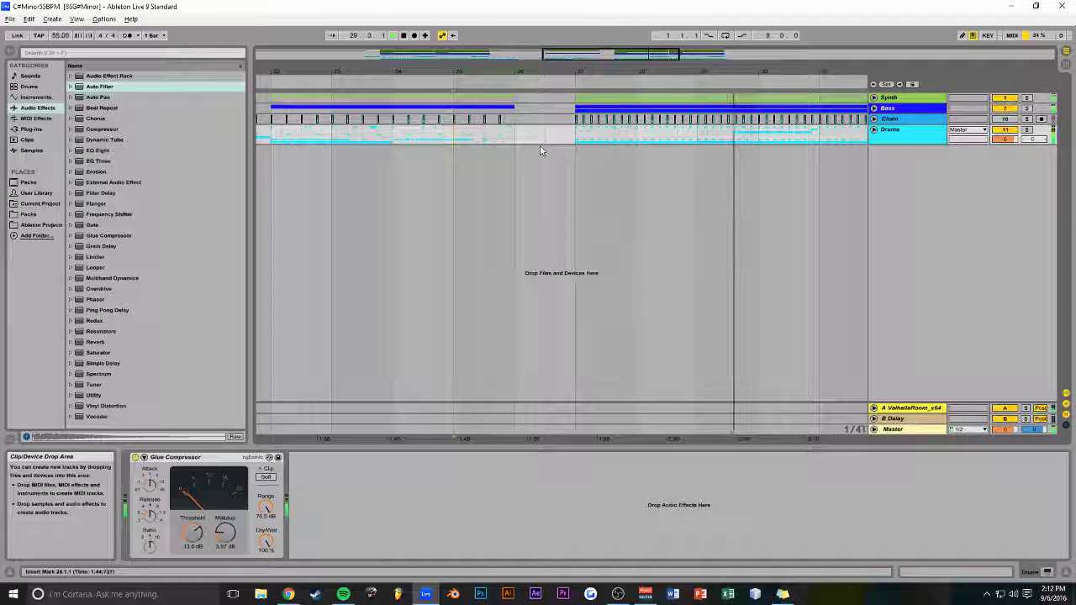
Expand the Drums group and copy the reversed snare clip on the Huge Rev Snare track into the gap before bar 27
{"action": "key", "text": "space"}
{"action": "left_click_drag", "start_coordinate": [580, 56], "coordinate": [346, 16]}
{"action": "left_click", "coordinate": [875, 130]}
{"action": "left_click", "coordinate": [396, 276]}
{"action": "left_click_drag", "start_coordinate": [396, 275], "coordinate": [665, 289]}
Clear the Huge Rev Snare track from 26.4.2 to 27.1.3, move the reversed snare clip to end at 27.1.1, and save
{"action": "left_click_drag", "start_coordinate": [602, 54], "coordinate": [609, 120]}
{"action": "left_click", "coordinate": [505, 294]}
{"action": "left_click_drag", "start_coordinate": [747, 294], "coordinate": [625, 293]}
{"action": "key", "text": "Delete"}
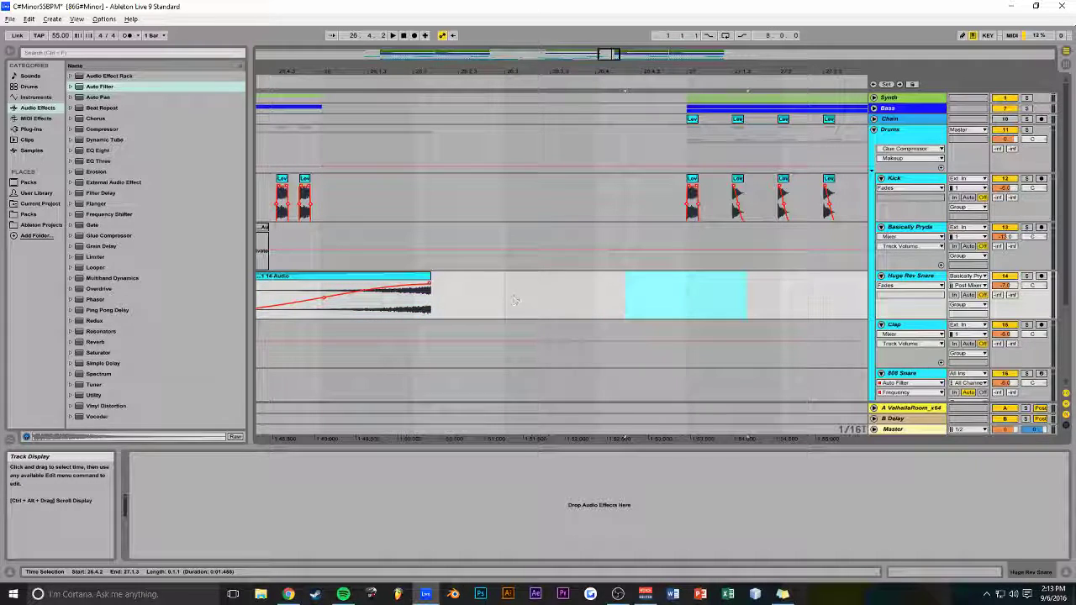
{"action": "left_click_drag", "start_coordinate": [334, 283], "coordinate": [592, 284]}
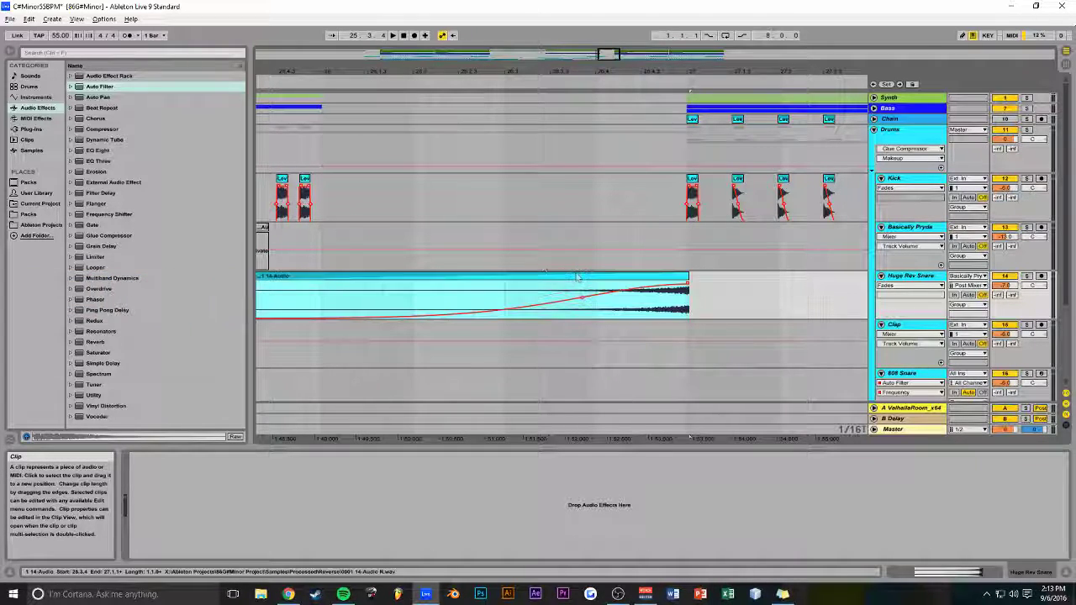
{"action": "left_click", "coordinate": [347, 240]}
{"action": "key", "text": "ctrl+s"}
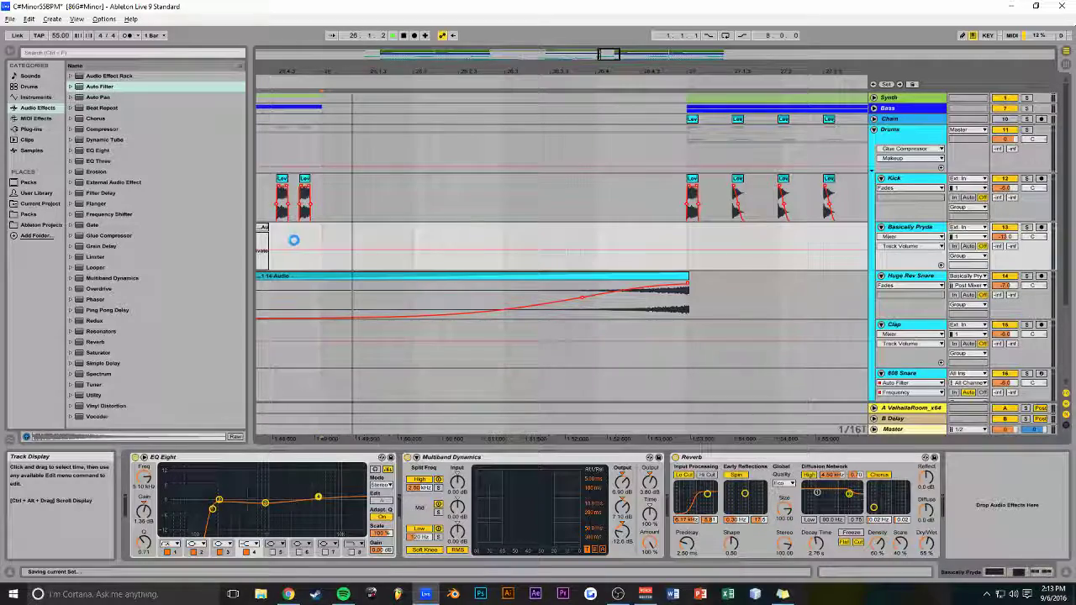
Play the reversed snare build into bar 27, starting once near bar 26 and again from 24.4.2
{"action": "left_click", "coordinate": [264, 211]}
{"action": "key", "text": "space"}
{"action": "key", "text": "space"}
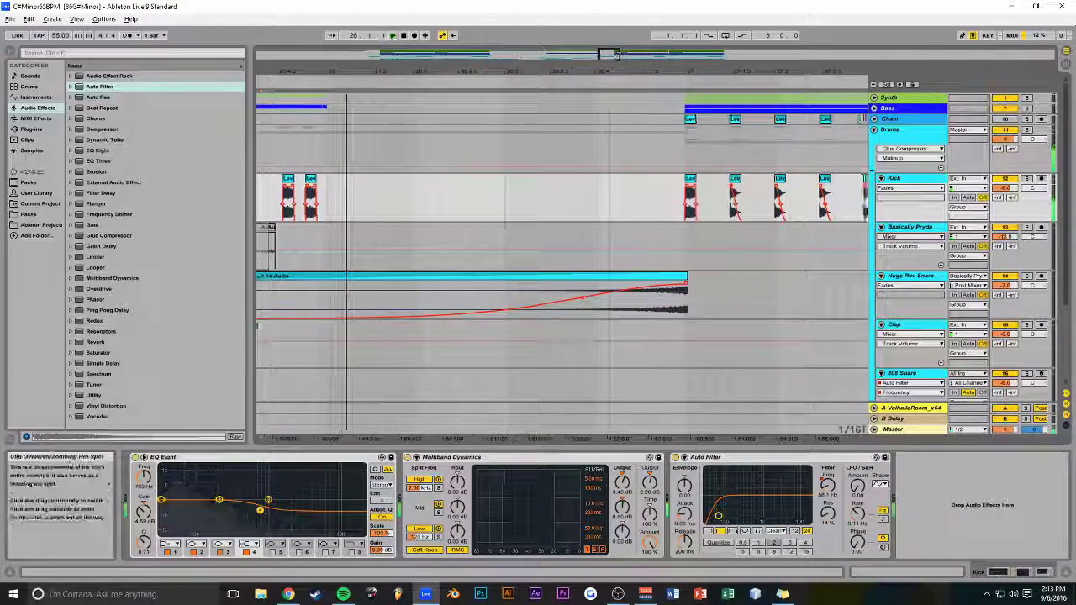
{"action": "left_click_drag", "start_coordinate": [617, 53], "coordinate": [604, 17]}
{"action": "left_click", "coordinate": [514, 145]}
{"action": "key", "text": "space"}
{"action": "key", "text": "space"}
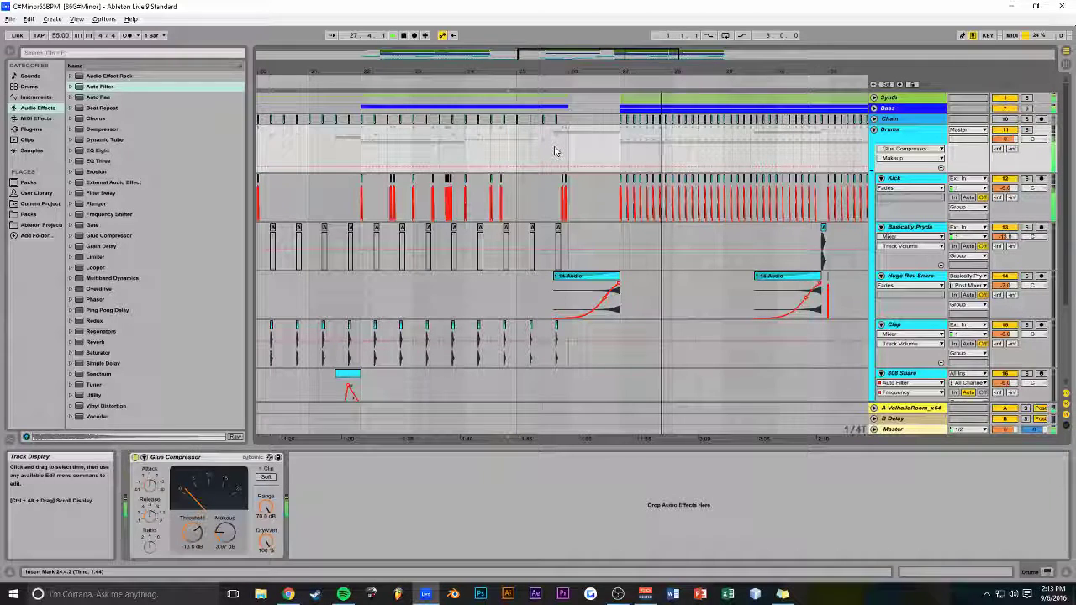
Add a Redux effect to the end of the Lead track's device chain
{"action": "left_click_drag", "start_coordinate": [582, 54], "coordinate": [633, 60]}
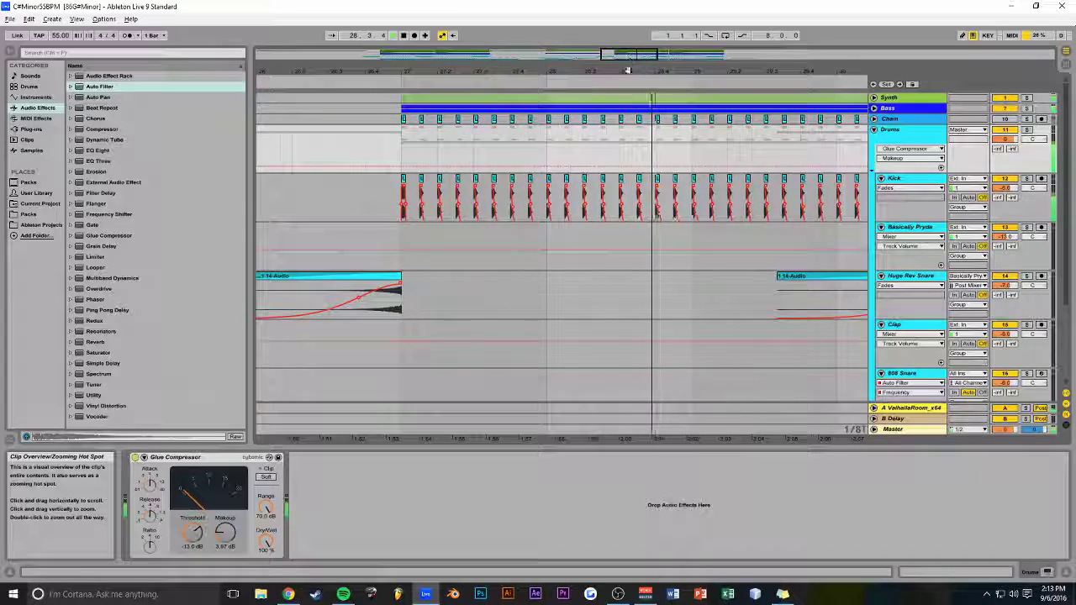
{"action": "left_click", "coordinate": [875, 131]}
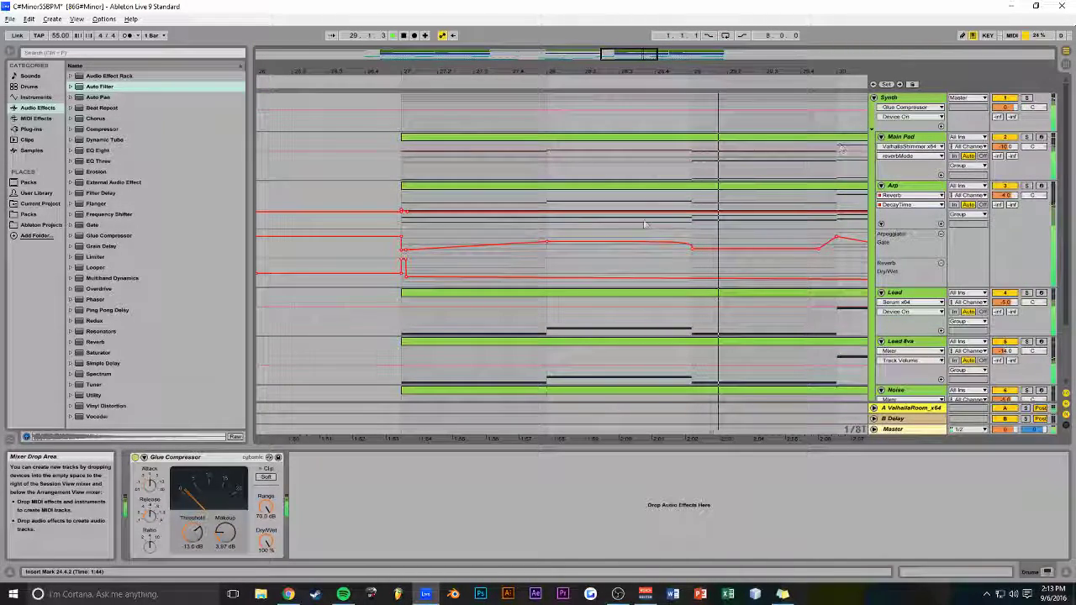
{"action": "scroll", "coordinate": [899, 253], "scroll_direction": "down", "scroll_amount": 3}
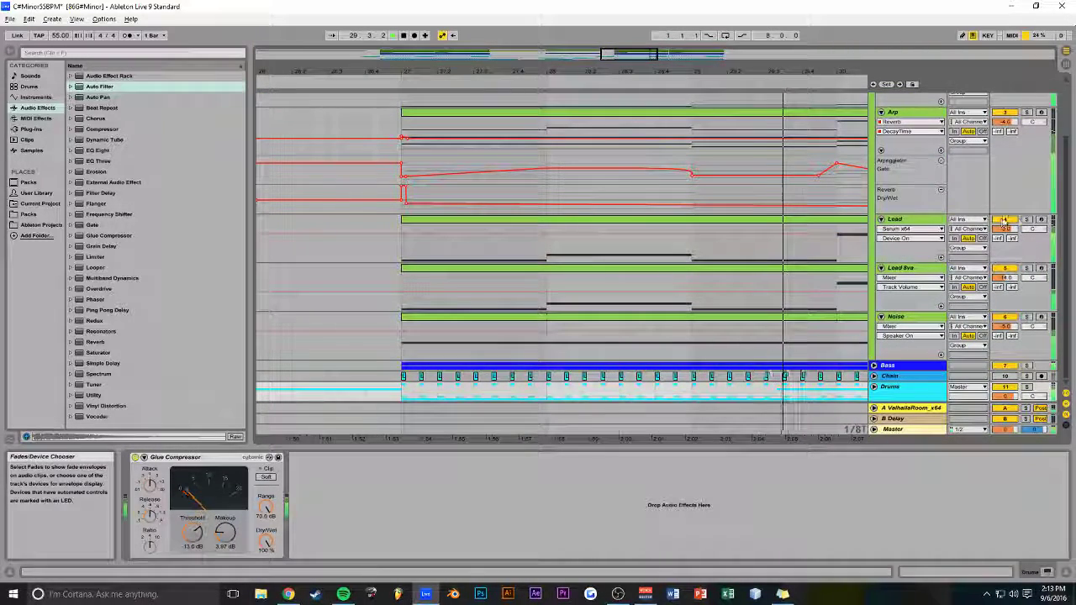
{"action": "left_click", "coordinate": [902, 229]}
{"action": "left_click", "coordinate": [902, 228]}
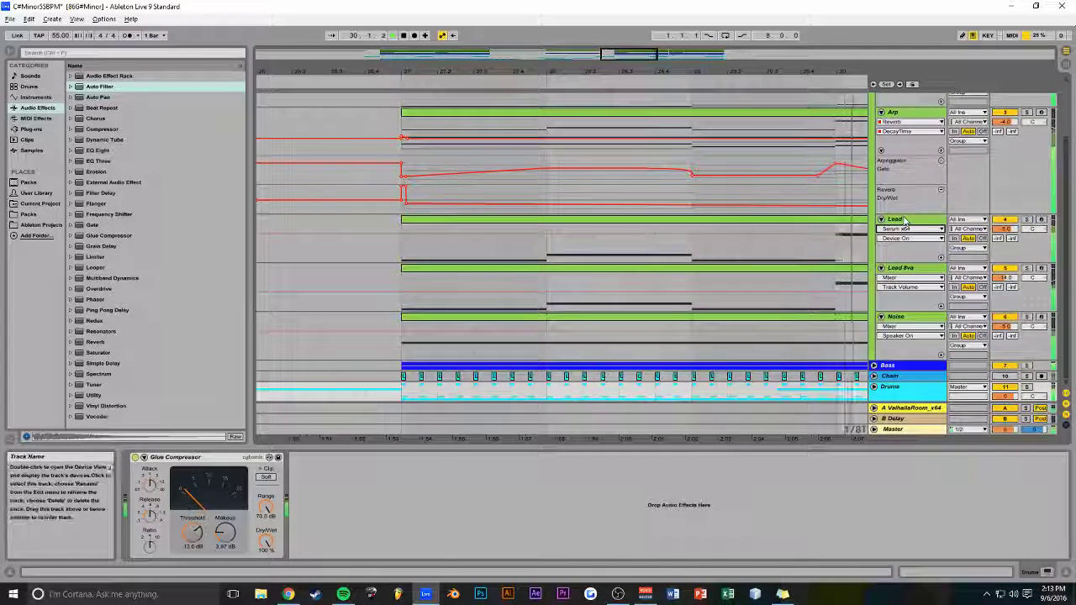
{"action": "left_click", "coordinate": [897, 219]}
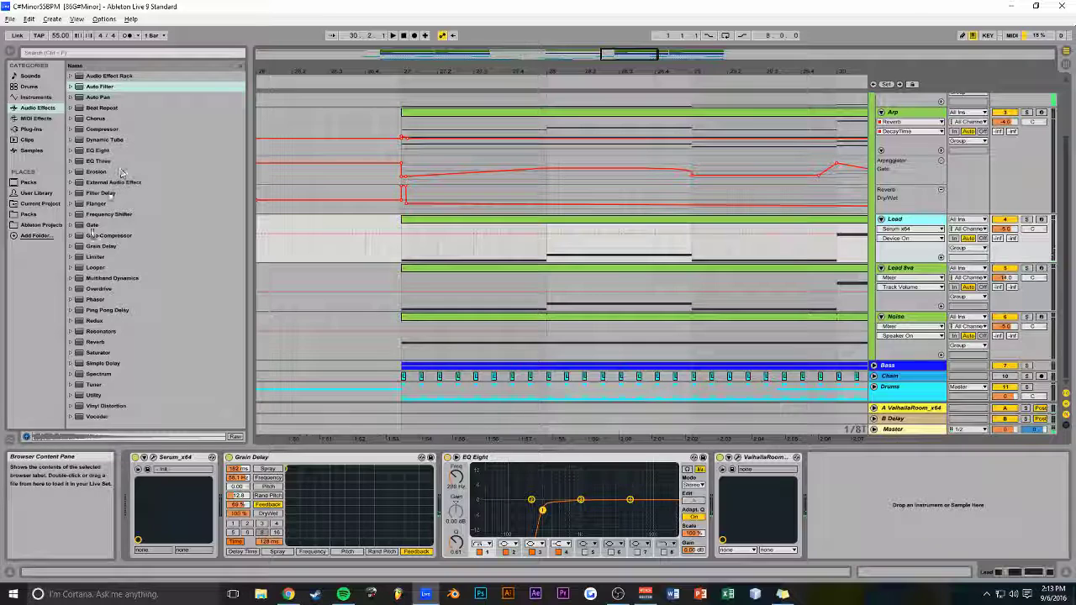
{"action": "double_click", "coordinate": [92, 321]}
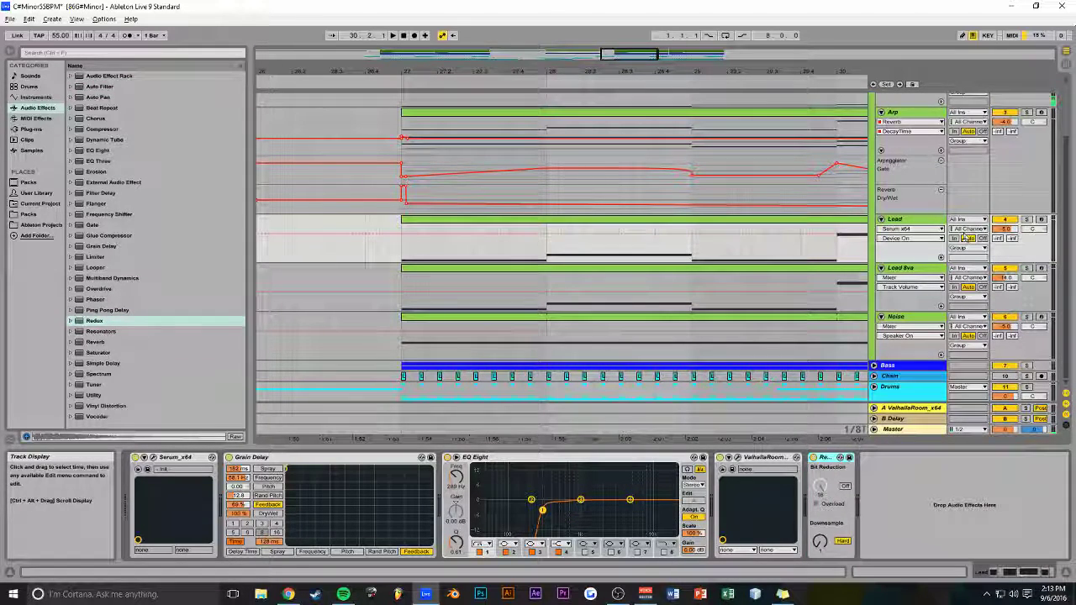
Solo the Lead track and adjust Redux's Downsample amount while playing the section from 27.1.1
{"action": "left_click", "coordinate": [1026, 220]}
{"action": "key", "text": "space"}
{"action": "key", "text": "space"}
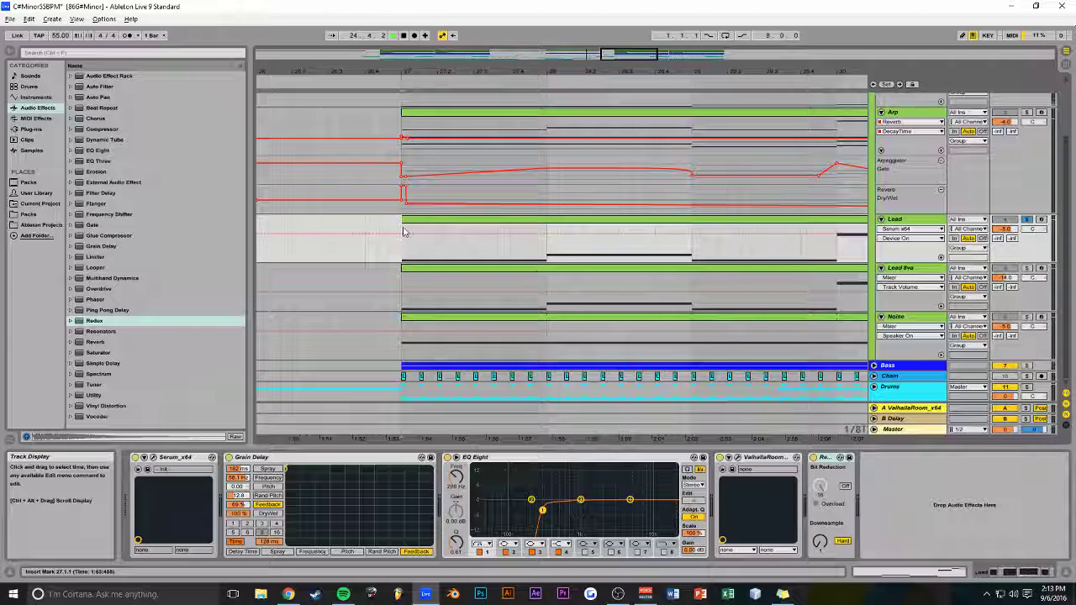
{"action": "key", "text": "space"}
{"action": "left_click_drag", "start_coordinate": [821, 542], "coordinate": [820, 459]}
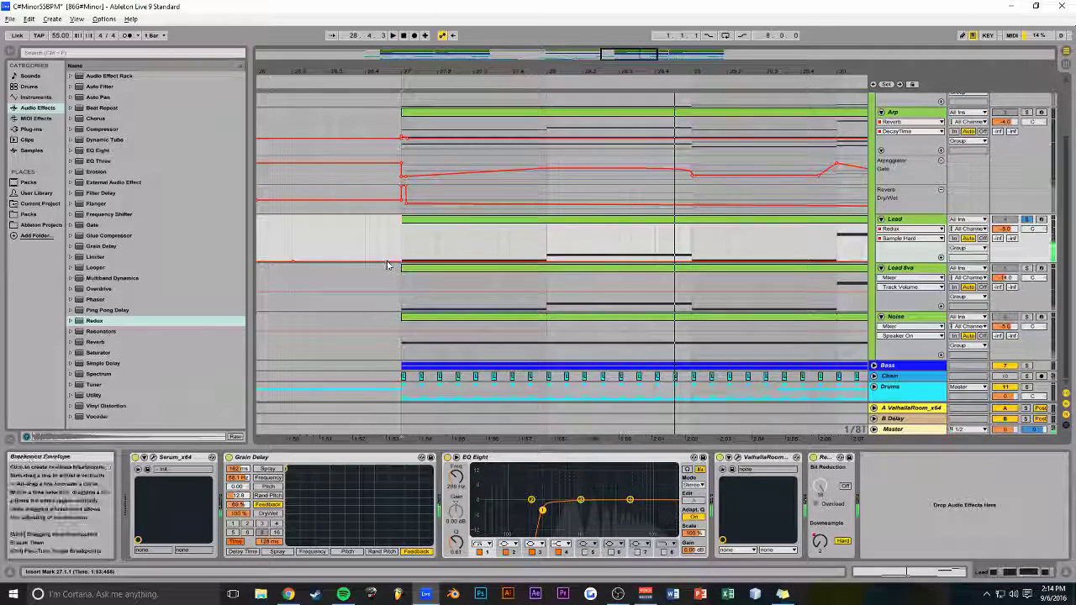
Shape the Lead's Redux Sample Hard automation as a slight rise up to bar 35, play it soloed, then unsolo the track
{"action": "left_click_drag", "start_coordinate": [595, 72], "coordinate": [439, 14]}
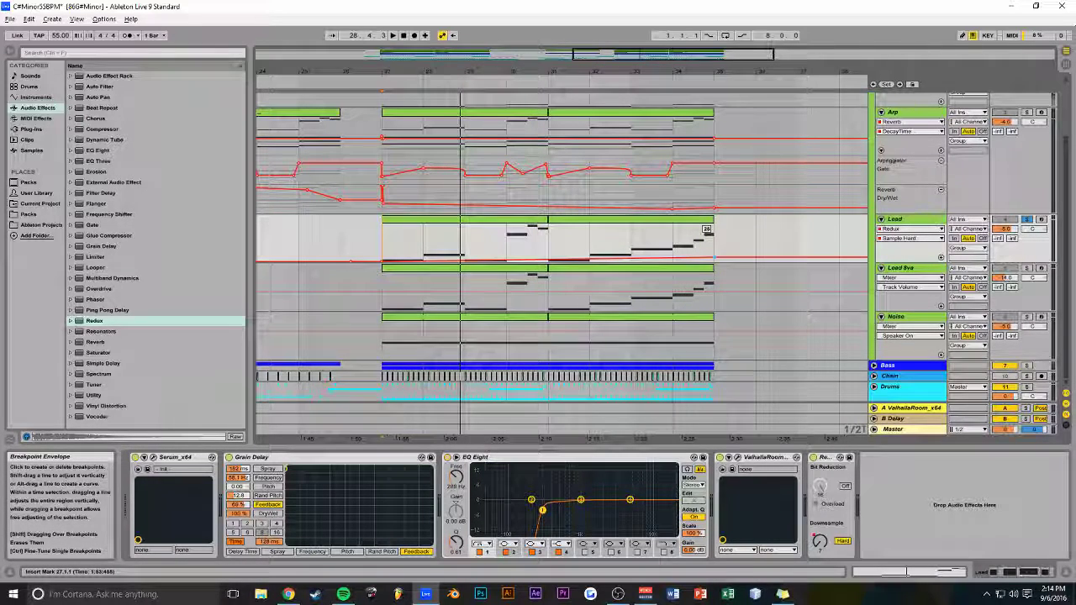
{"action": "left_click_drag", "start_coordinate": [706, 228], "coordinate": [708, 254]}
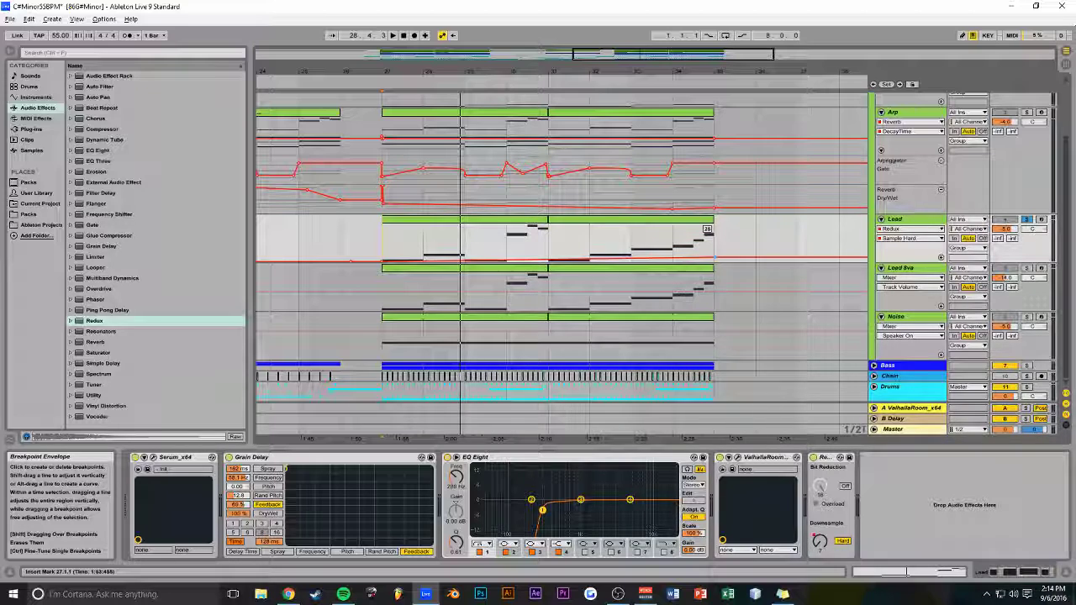
{"action": "key", "text": "space"}
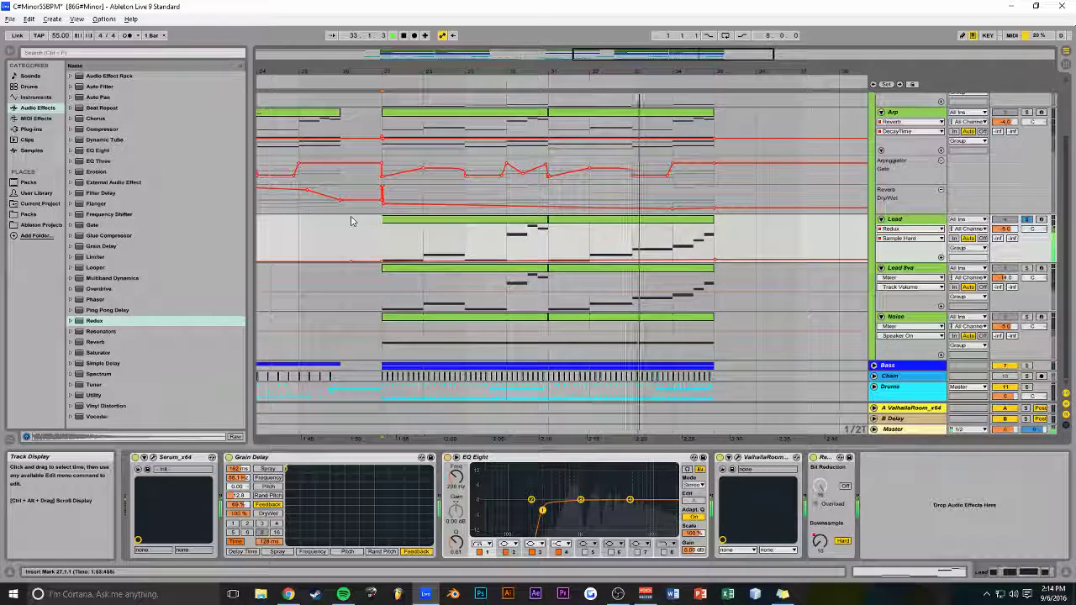
{"action": "left_click", "coordinate": [1026, 219]}
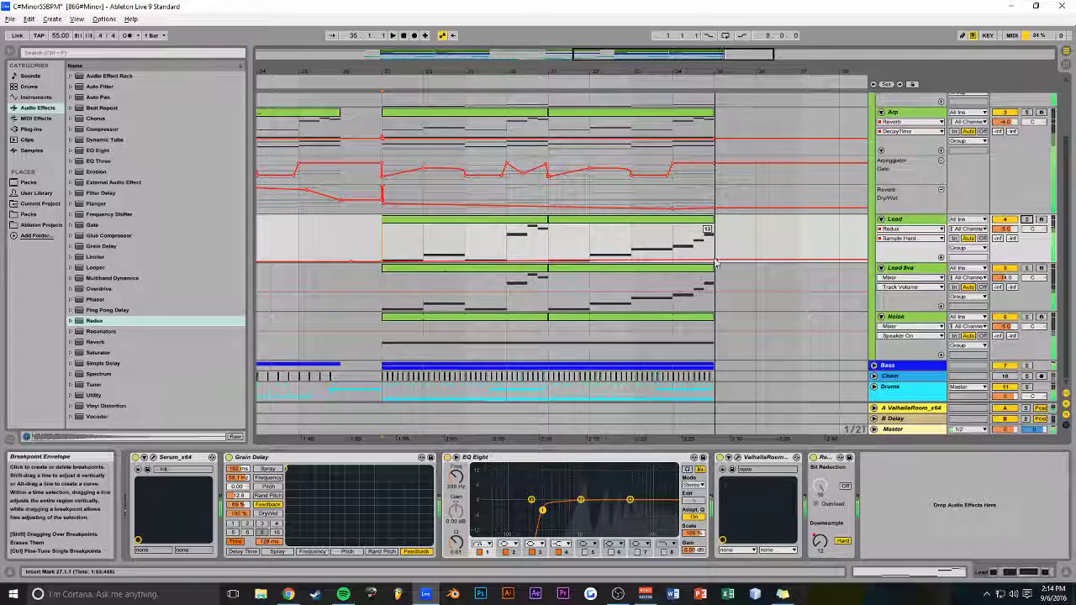
Raise the Sample Hard automation's end point at bar 35 and compare the Lead soloed and in the mix
{"action": "left_click_drag", "start_coordinate": [716, 262], "coordinate": [715, 247]}
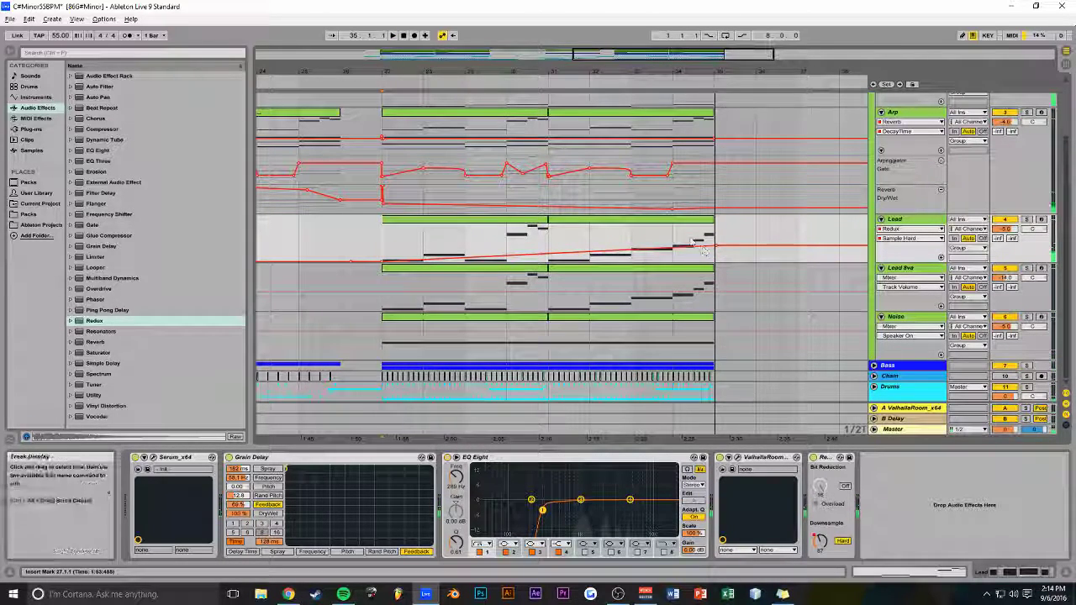
{"action": "left_click", "coordinate": [1027, 220]}
{"action": "left_click", "coordinate": [1026, 220]}
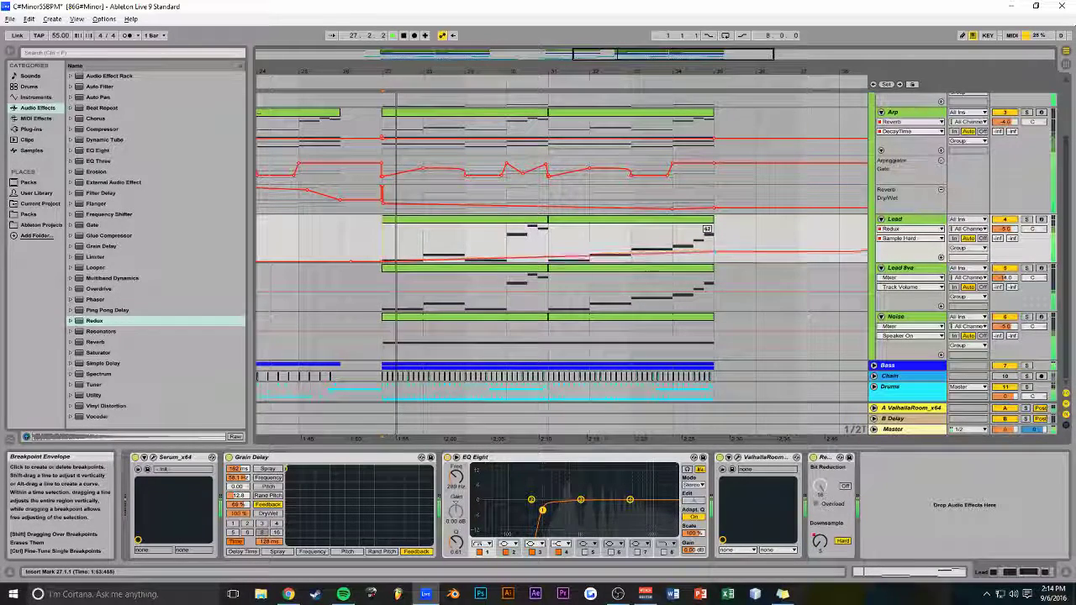
{"action": "left_click", "coordinate": [673, 242]}
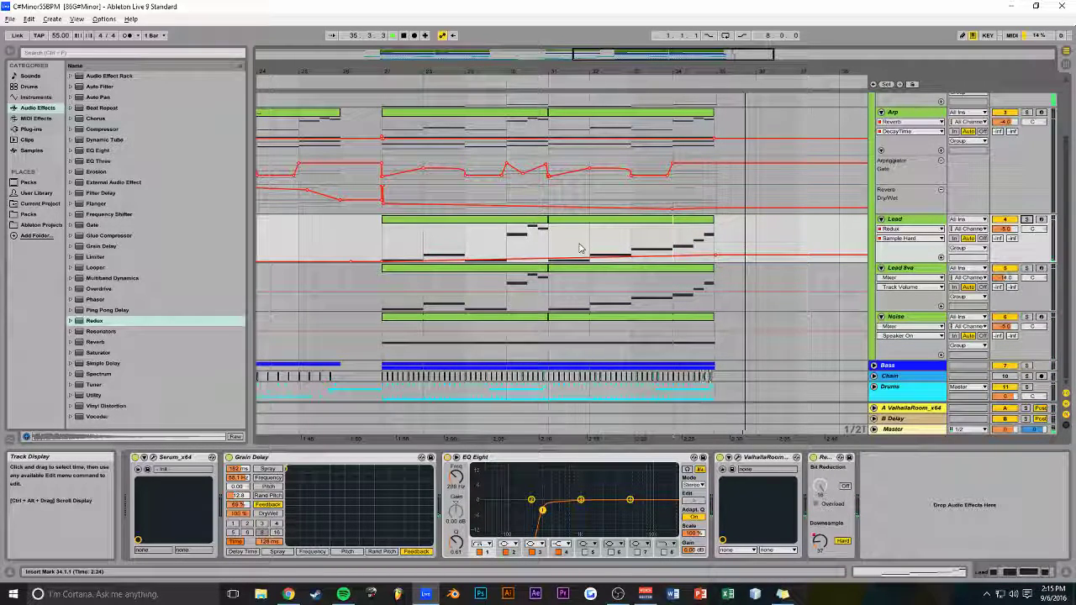
{"action": "key", "text": "space"}
Play the arrangement from 22.1.1 through the break into the main section while reviewing the Synth and Drums groups
{"action": "left_click_drag", "start_coordinate": [602, 54], "coordinate": [613, 18]}
{"action": "left_click_drag", "start_coordinate": [519, 51], "coordinate": [467, 61]}
{"action": "left_click", "coordinate": [457, 99]}
{"action": "key", "text": "space"}
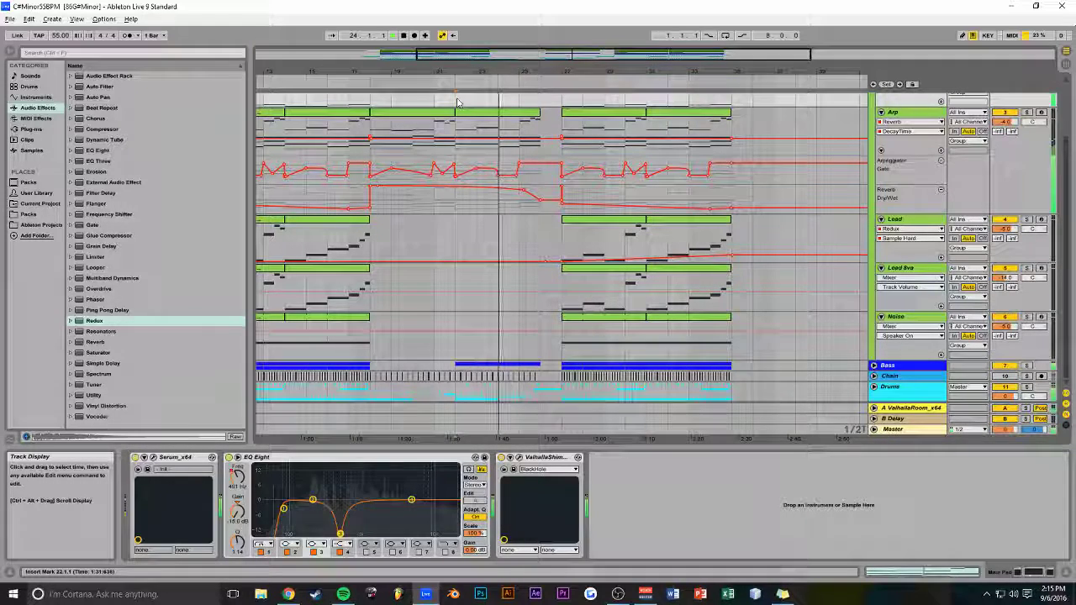
{"action": "left_click_drag", "start_coordinate": [474, 101], "coordinate": [475, 268]}
{"action": "left_click_drag", "start_coordinate": [446, 163], "coordinate": [604, 367]}
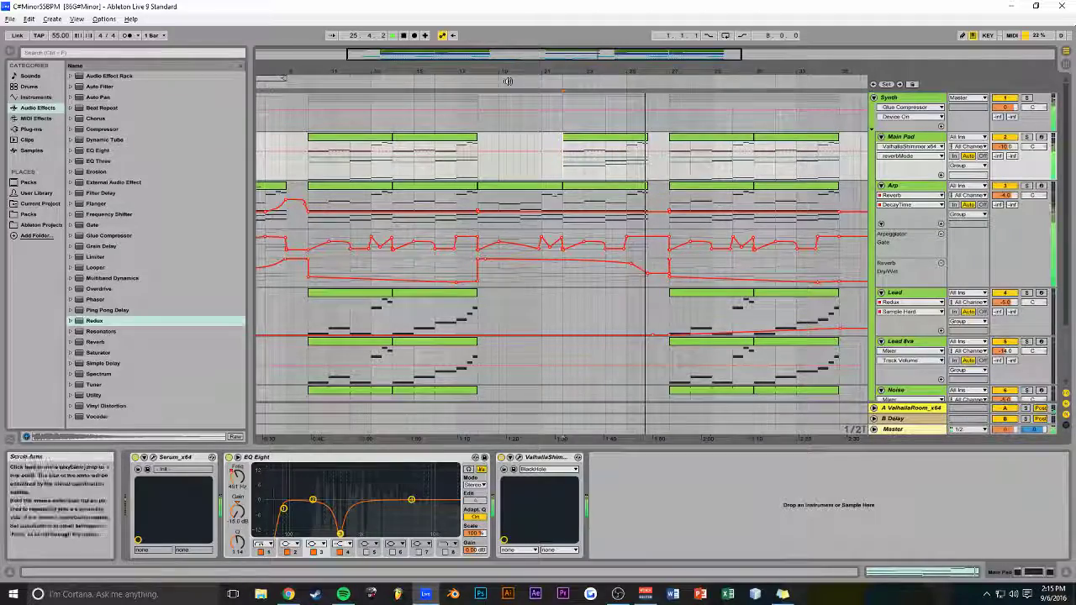
{"action": "mouse_move", "coordinate": [522, 71]}
{"action": "left_mouse_down"}
{"action": "mouse_move", "coordinate": [523, 42]}
{"action": "mouse_move", "coordinate": [522, 61]}
{"action": "left_mouse_up"}
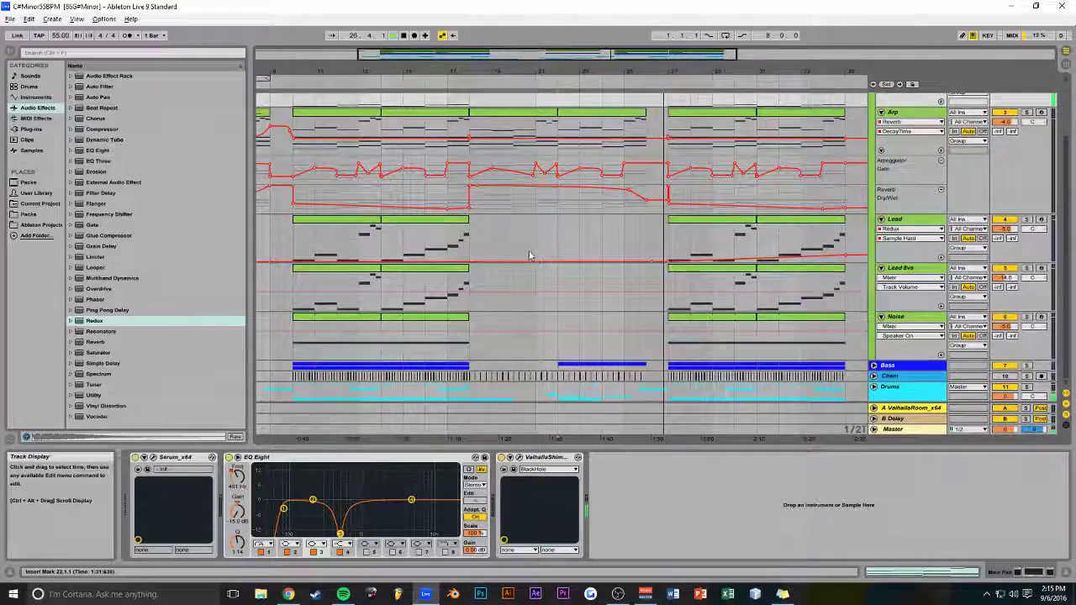
{"action": "left_click", "coordinate": [874, 387]}
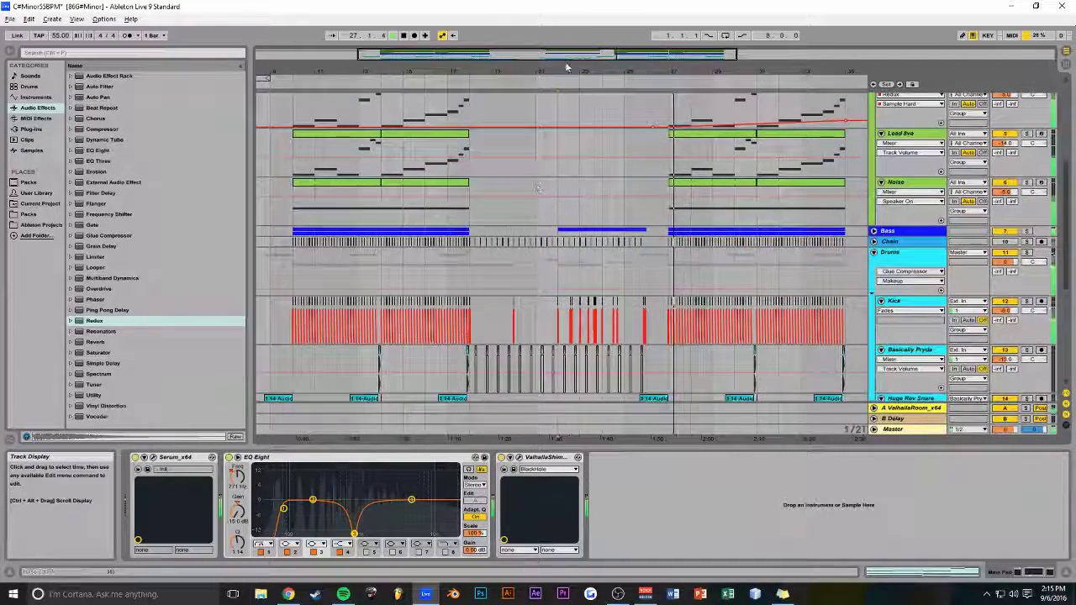
{"action": "left_click_drag", "start_coordinate": [473, 70], "coordinate": [473, 47]}
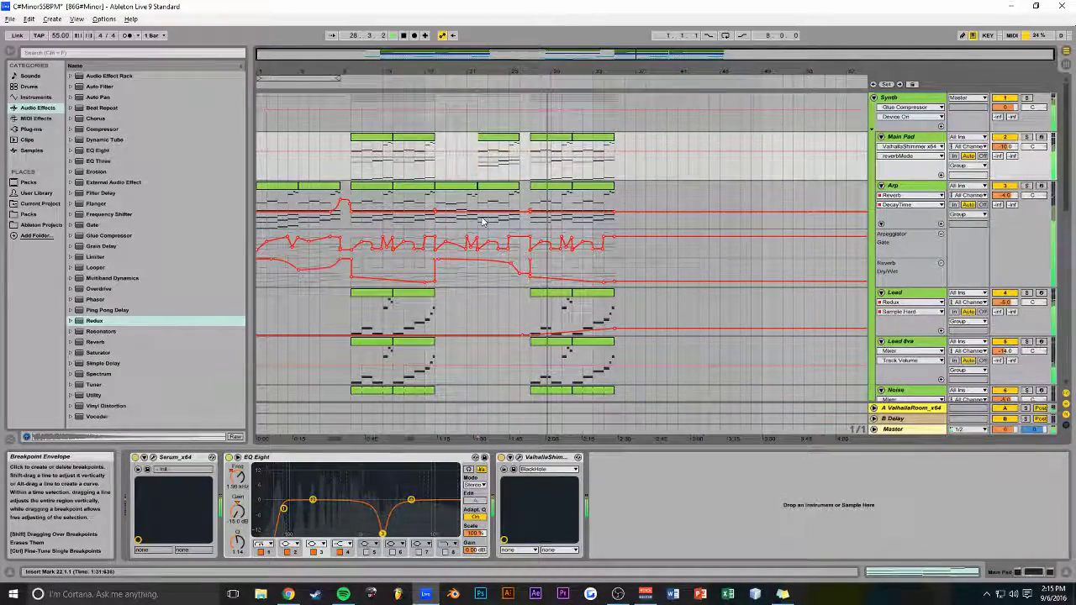
{"action": "left_click_drag", "start_coordinate": [528, 54], "coordinate": [528, 87]}
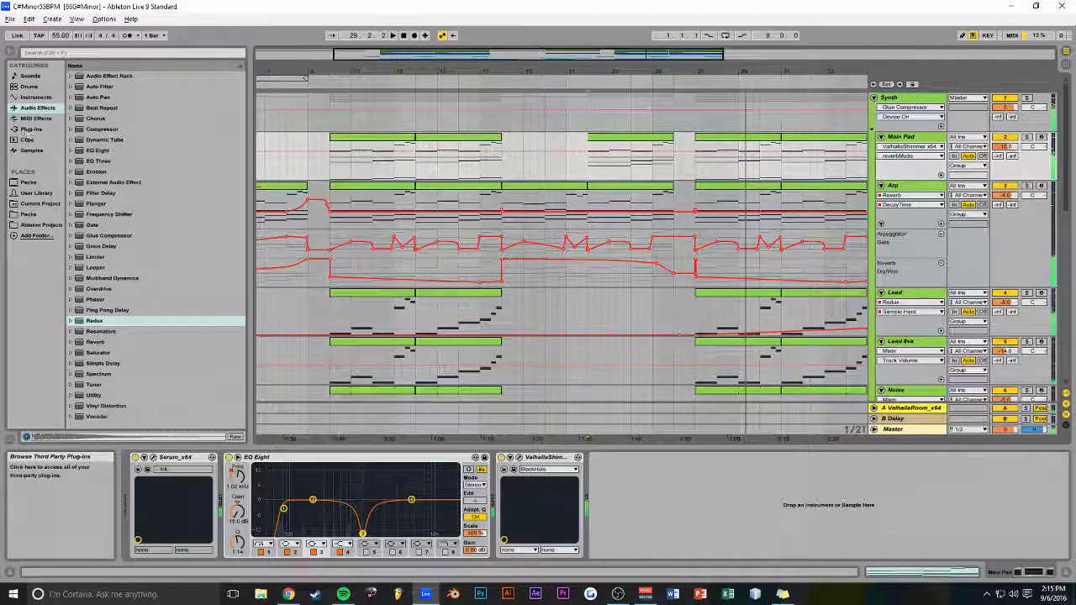
Browse the sample packs to the FX - Rising folder of Black Octopus Sound - Leviathan and look through its risers
{"action": "left_click", "coordinate": [28, 213]}
{"action": "scroll", "coordinate": [84, 172], "scroll_direction": "up", "scroll_amount": 6}
{"action": "scroll", "coordinate": [83, 172], "scroll_direction": "up", "scroll_amount": 10}
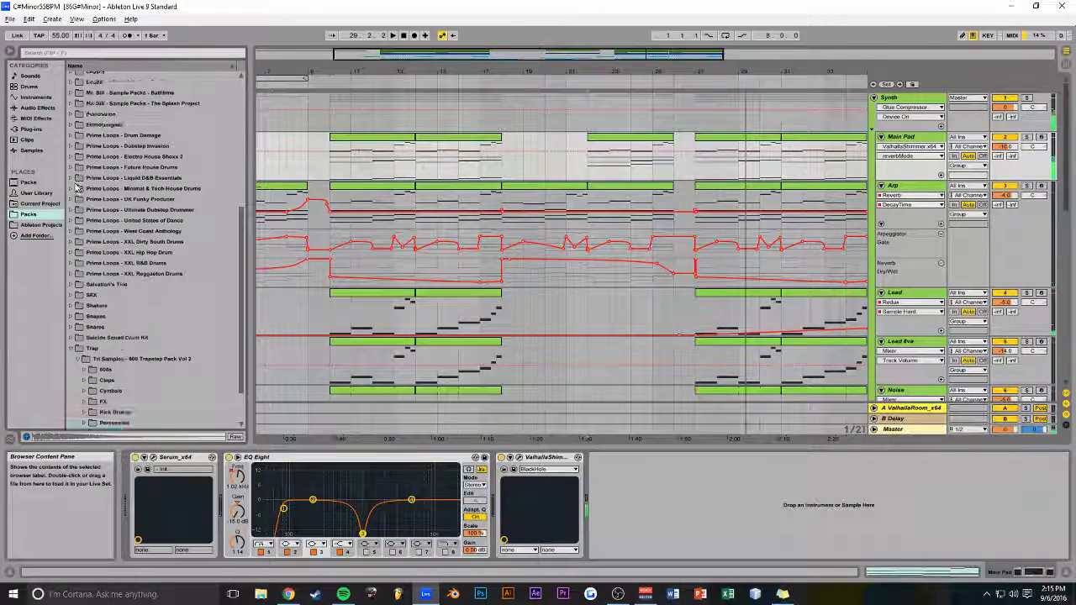
{"action": "left_click", "coordinate": [70, 103]}
{"action": "left_click", "coordinate": [77, 114]}
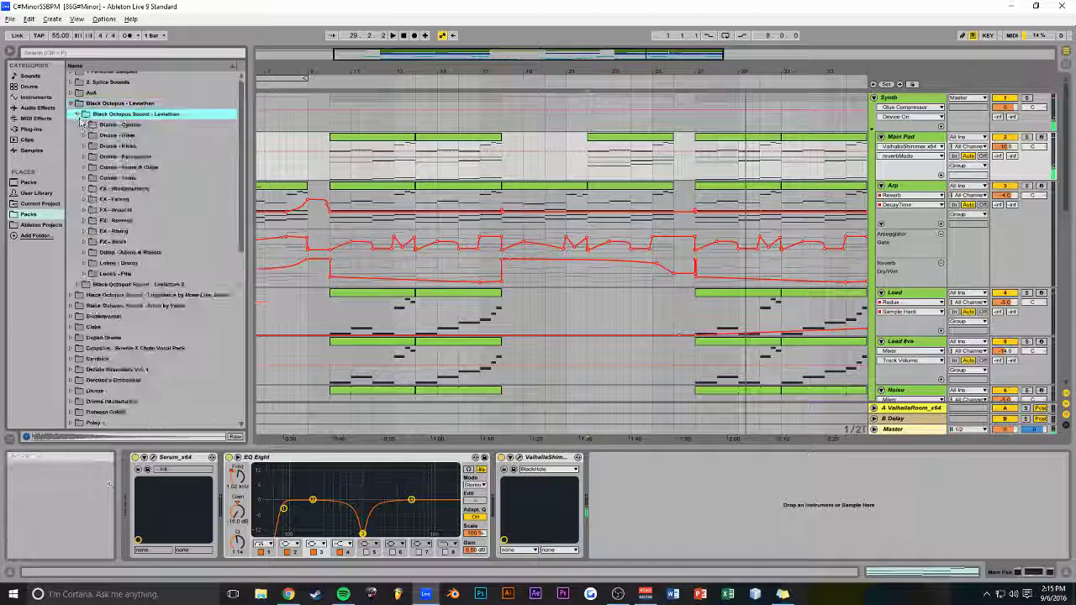
{"action": "left_click", "coordinate": [84, 231]}
{"action": "scroll", "coordinate": [84, 231], "scroll_direction": "down", "scroll_amount": 7}
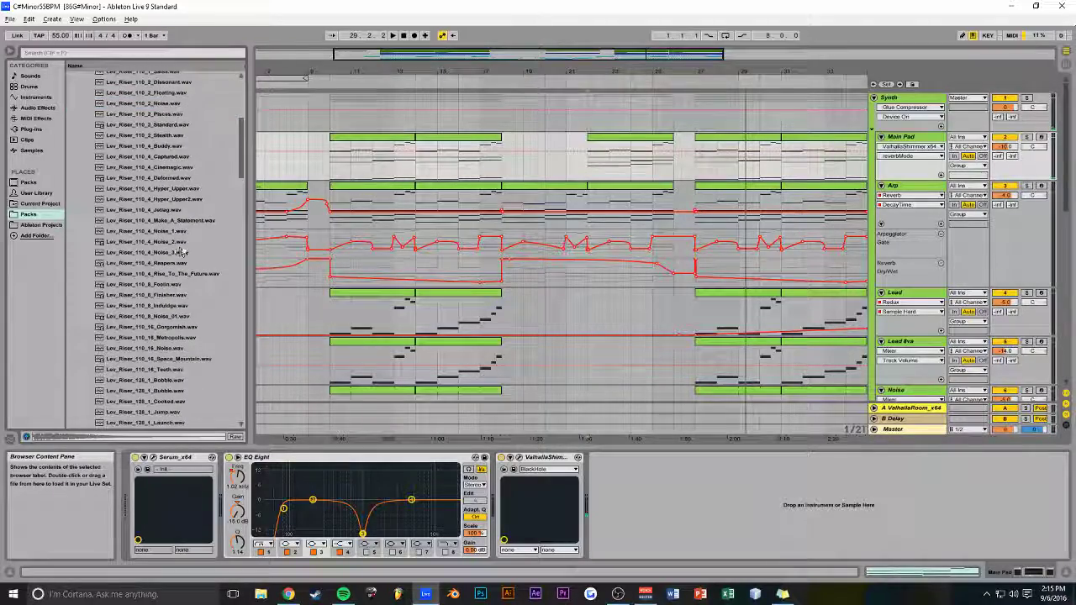
Insert an audio track below Clap Impact and place Lev_Riser_110_8_Noise_01.wav on it from 2.1.1 to 10.1.1
{"action": "scroll", "coordinate": [353, 286], "scroll_direction": "down", "scroll_amount": 5}
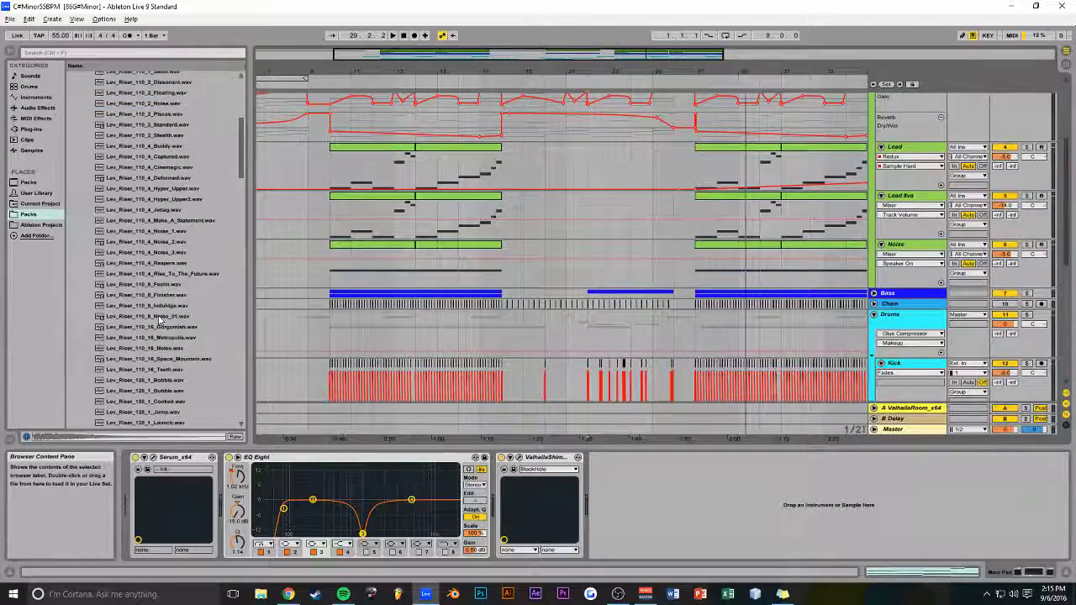
{"action": "scroll", "coordinate": [554, 306], "scroll_direction": "down", "scroll_amount": 3}
{"action": "scroll", "coordinate": [538, 302], "scroll_direction": "down", "scroll_amount": 1}
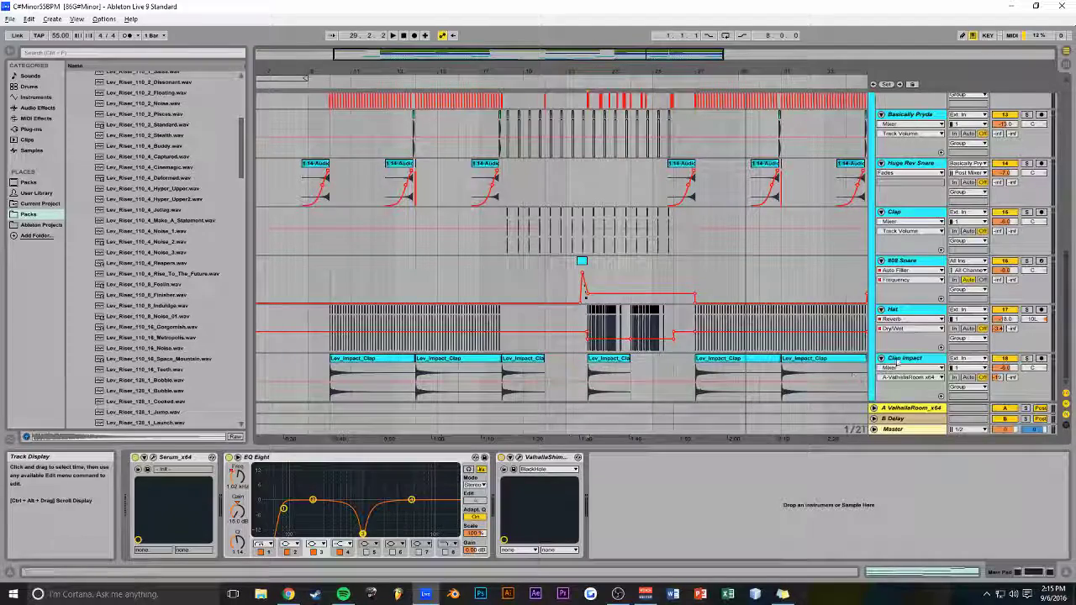
{"action": "left_click", "coordinate": [612, 375]}
{"action": "key", "text": "ctrl+t"}
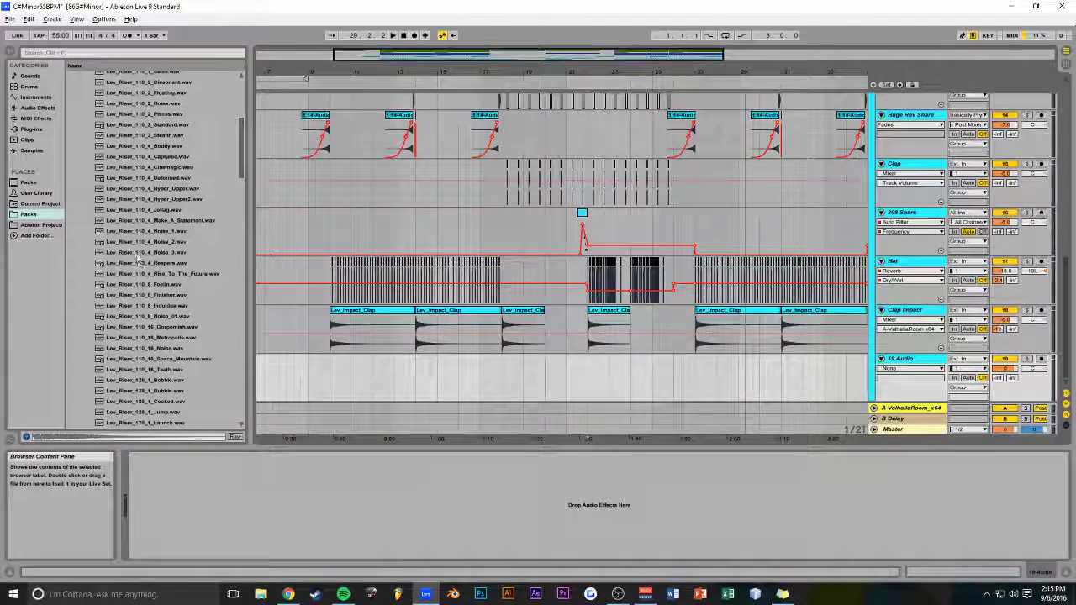
{"action": "left_click_drag", "start_coordinate": [143, 316], "coordinate": [269, 367]}
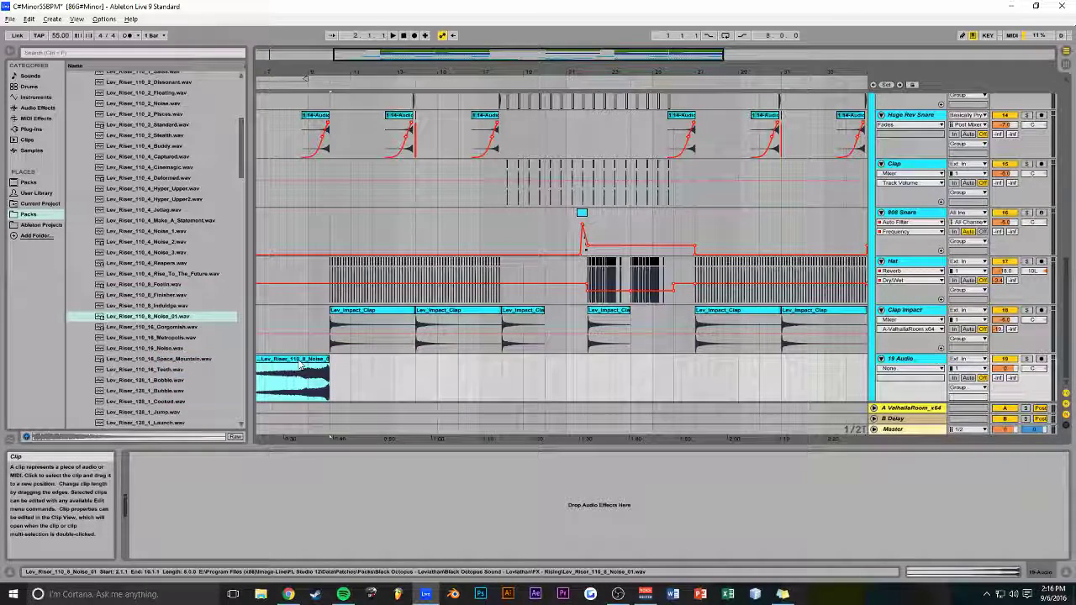
Play the riser from 9.1.1, lower the new audio track's volume, and replay from 8.1.1
{"action": "left_click", "coordinate": [315, 318]}
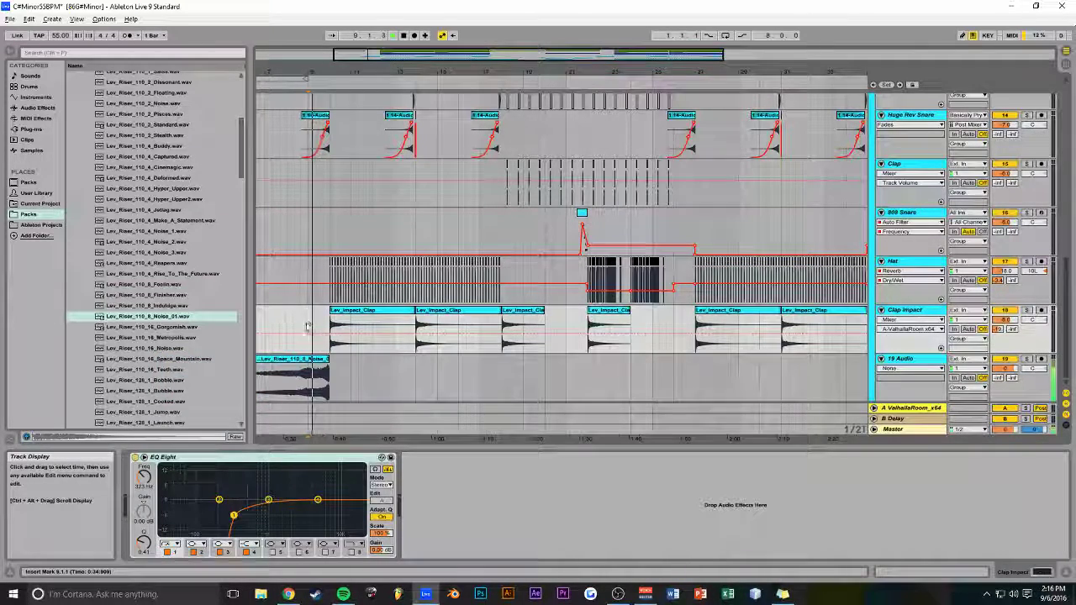
{"action": "left_click", "coordinate": [320, 370]}
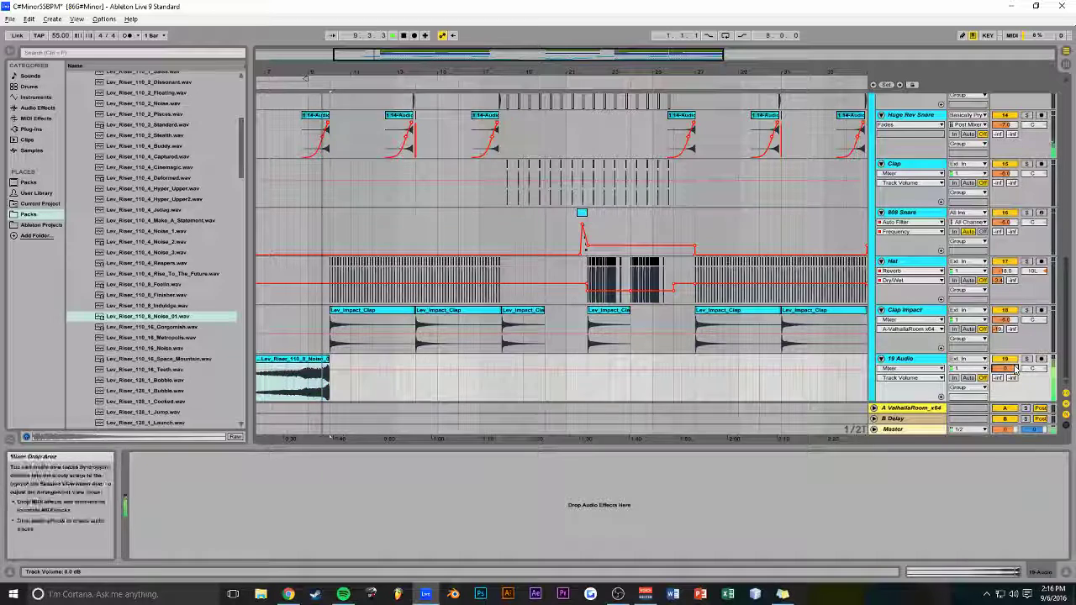
{"action": "left_click", "coordinate": [287, 337]}
{"action": "key", "text": "space"}
{"action": "key", "text": "space"}
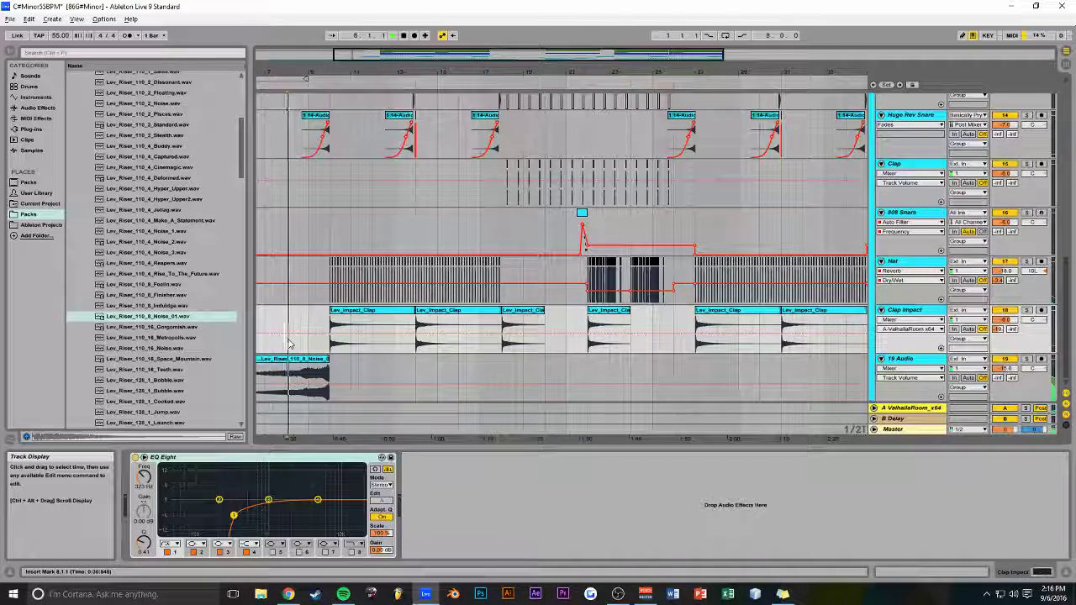
Move the riser clip to span 1.1.1 to 9.1.1, give it a full-length fade-in, and adjust the fade's slope during playback from 8.1.1
{"action": "left_click_drag", "start_coordinate": [471, 73], "coordinate": [468, 34]}
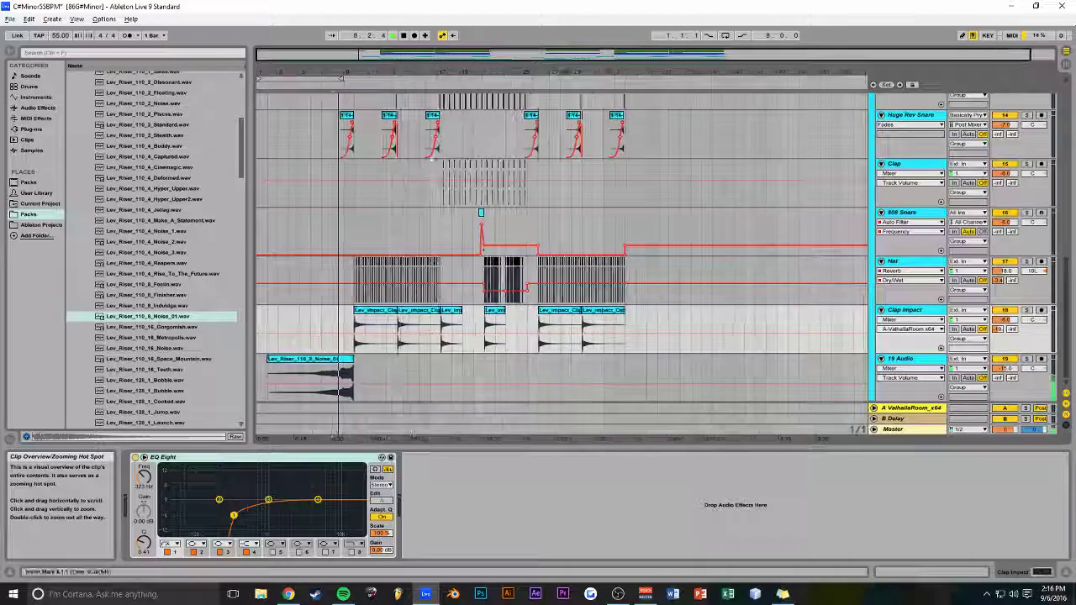
{"action": "left_click", "coordinate": [324, 360]}
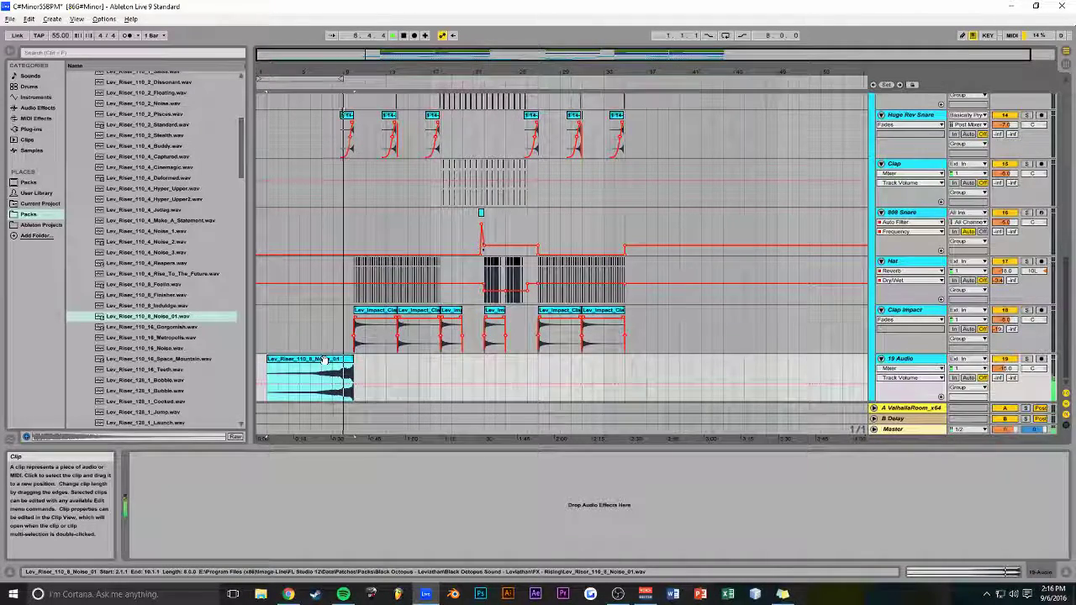
{"action": "left_click_drag", "start_coordinate": [331, 367], "coordinate": [320, 364]}
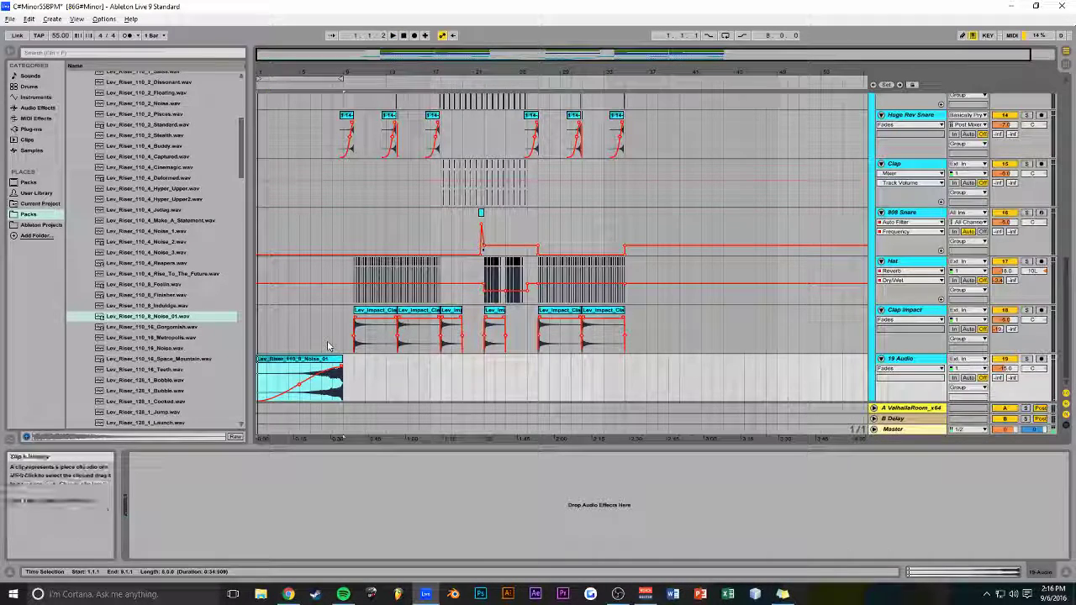
{"action": "left_click", "coordinate": [328, 344]}
{"action": "left_click", "coordinate": [308, 386]}
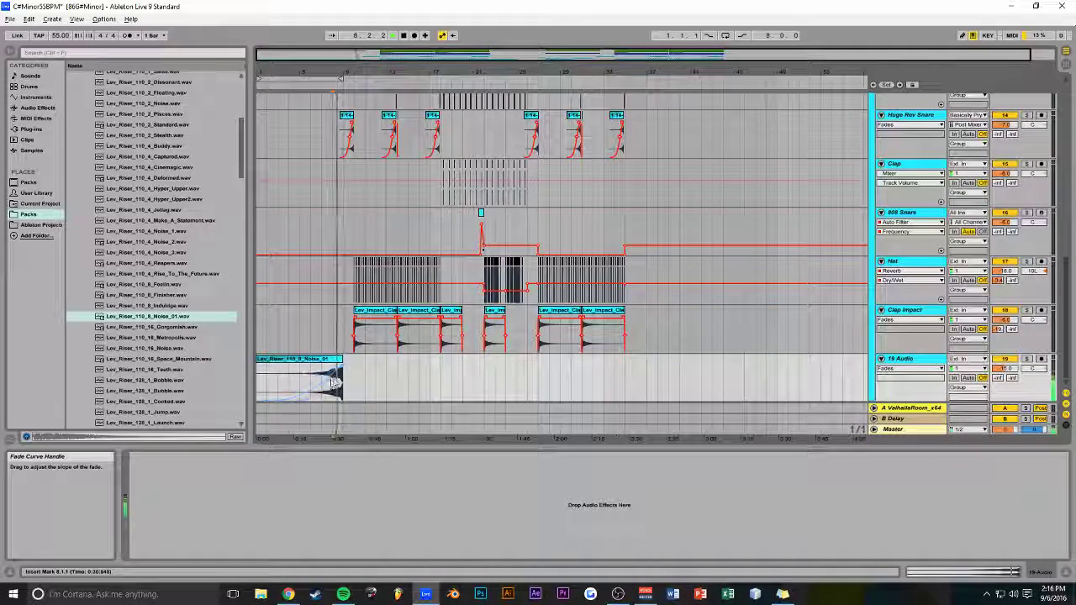
Rename the new audio track holding the riser as Noise Riser
{"action": "left_click", "coordinate": [1009, 368]}
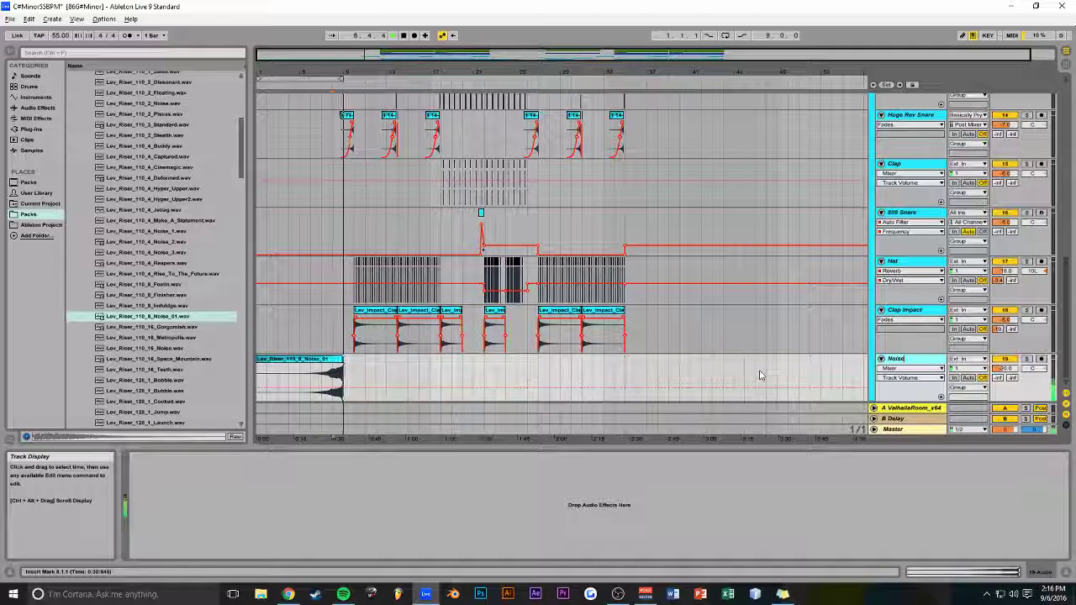
{"action": "type", "text": "iser"}
{"action": "key", "text": "Return"}
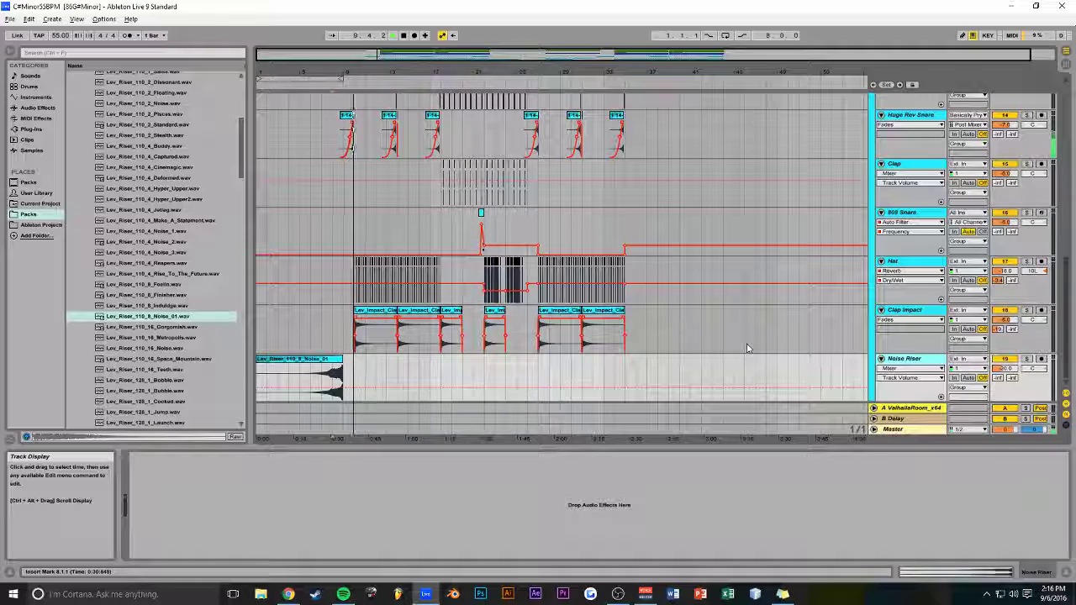
{"action": "scroll", "coordinate": [735, 339], "scroll_direction": "up", "scroll_amount": 3}
{"action": "scroll", "coordinate": [735, 339], "scroll_direction": "down", "scroll_amount": 3}
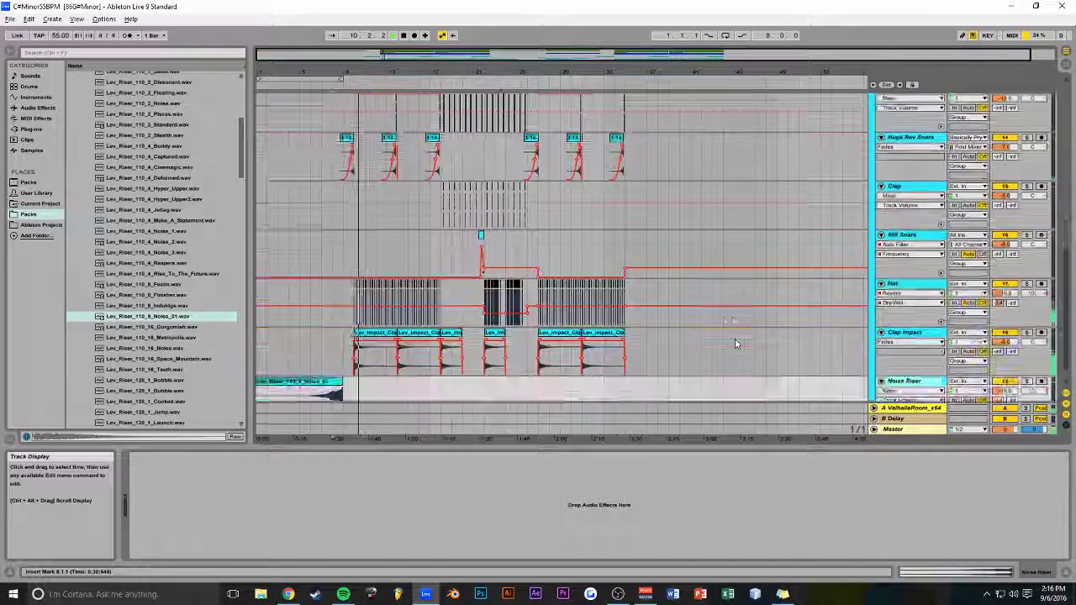
{"action": "key", "text": "space"}
Place Lev_Riser_110_8_Noise_01 on the Noise Riser track from 18.1.1 to 26.1.1
{"action": "left_click_drag", "start_coordinate": [316, 359], "coordinate": [496, 365]}
{"action": "left_click_drag", "start_coordinate": [508, 55], "coordinate": [546, 177]}
{"action": "left_click_drag", "start_coordinate": [483, 210], "coordinate": [480, 216]}
{"action": "mouse_move", "coordinate": [435, 361]}
{"action": "left_mouse_down"}
{"action": "mouse_move", "coordinate": [626, 362]}
{"action": "mouse_move", "coordinate": [599, 360]}
{"action": "left_mouse_up"}
Play the second riser placement from 25.1.1, raise the Noise Riser track's volume, and replay it
{"action": "left_click", "coordinate": [475, 326]}
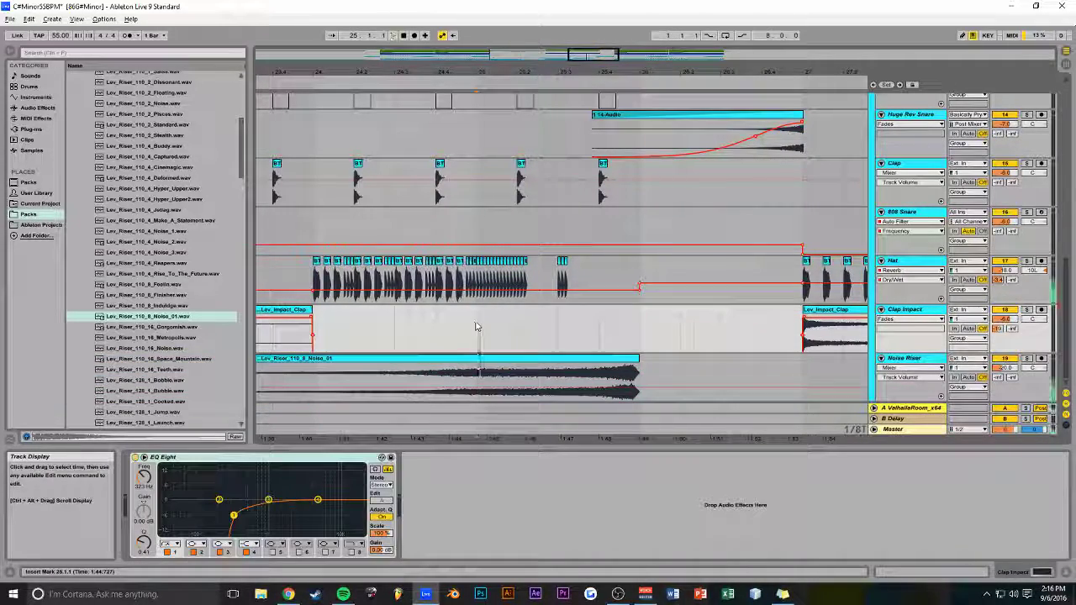
{"action": "left_click_drag", "start_coordinate": [548, 56], "coordinate": [561, 6]}
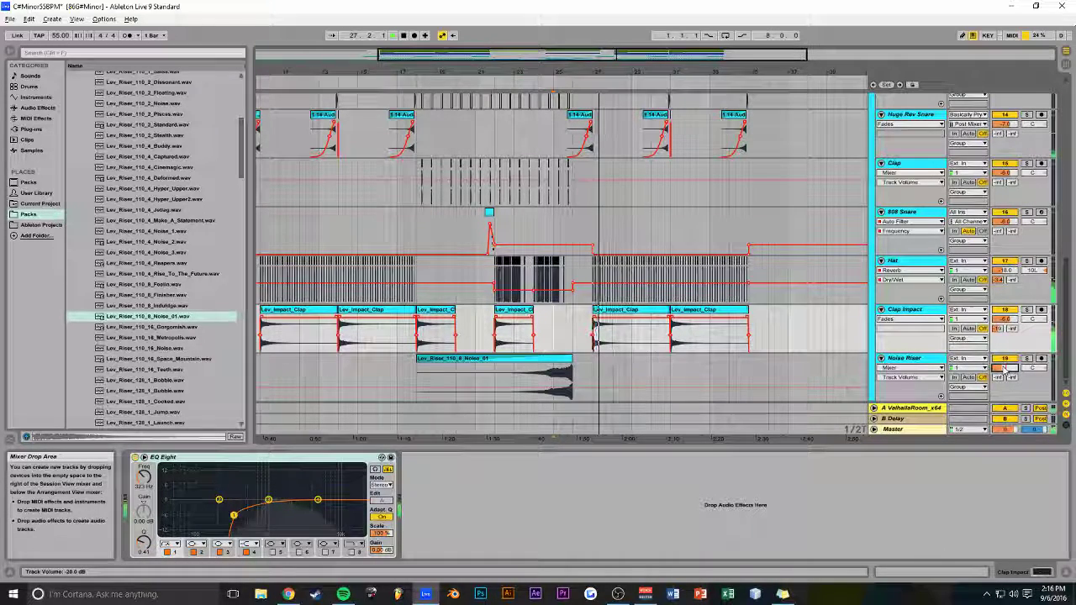
{"action": "key", "text": "space"}
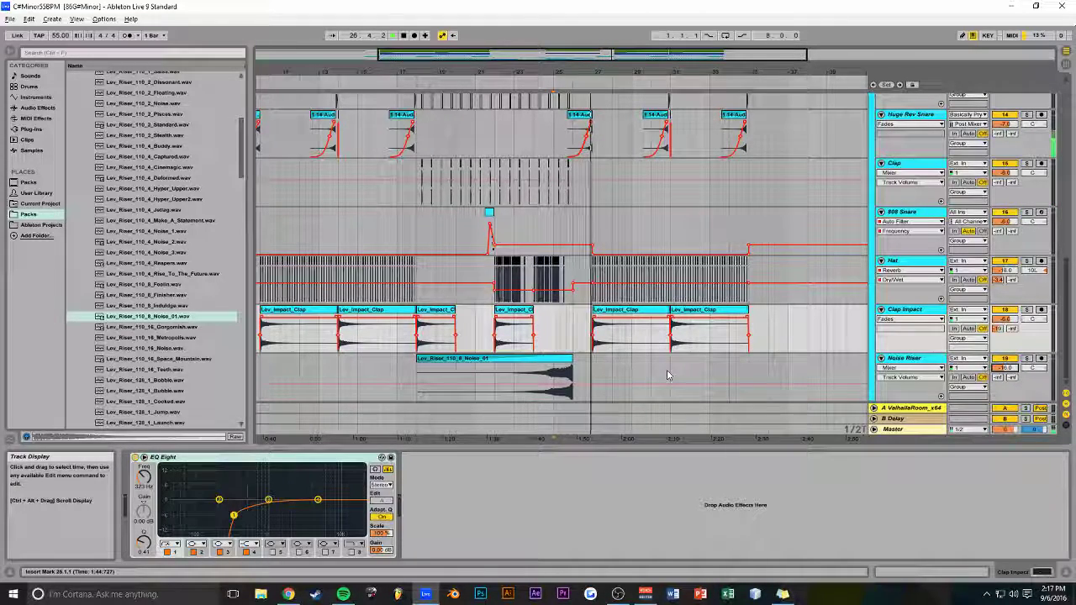
Compare the Hard and Soft downsample modes of the Lead's Redux in solo and set it to Soft
{"action": "scroll", "coordinate": [655, 376], "scroll_direction": "up", "scroll_amount": 10}
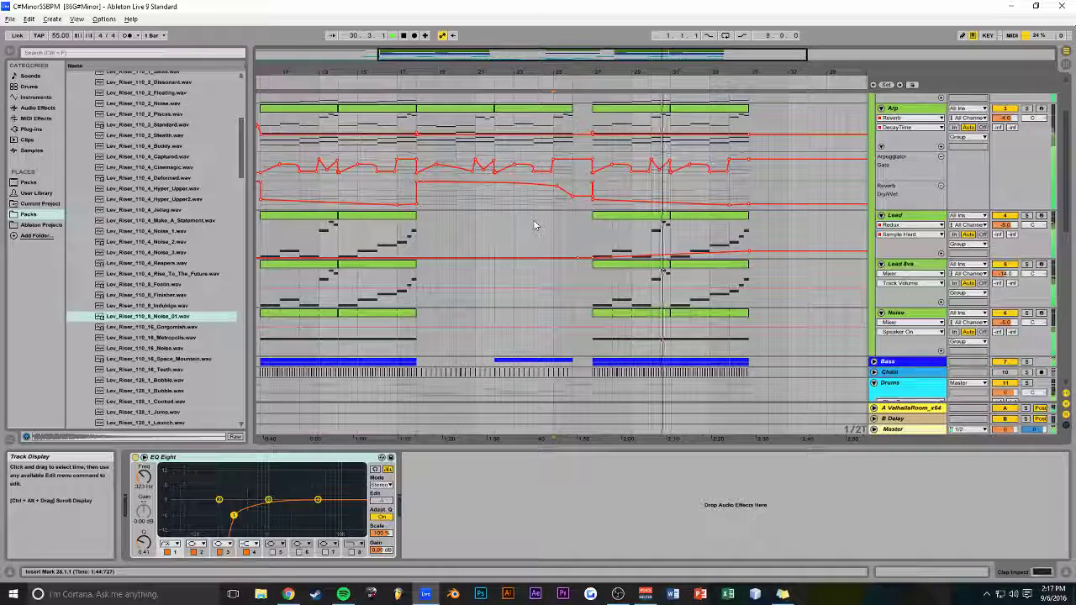
{"action": "left_click", "coordinate": [683, 256]}
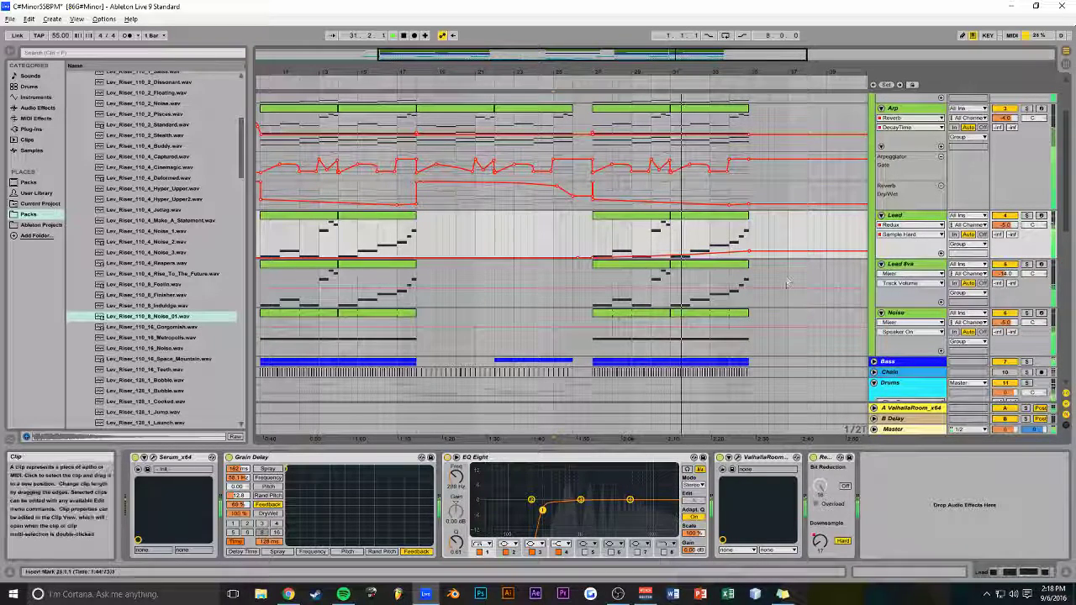
{"action": "left_click", "coordinate": [843, 540]}
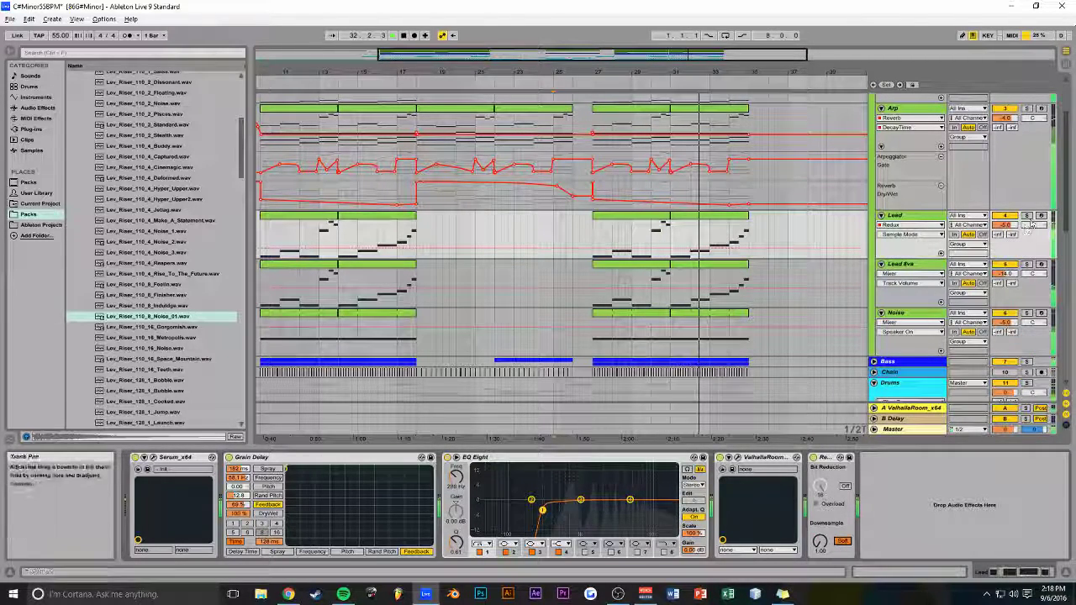
{"action": "left_click", "coordinate": [844, 542]}
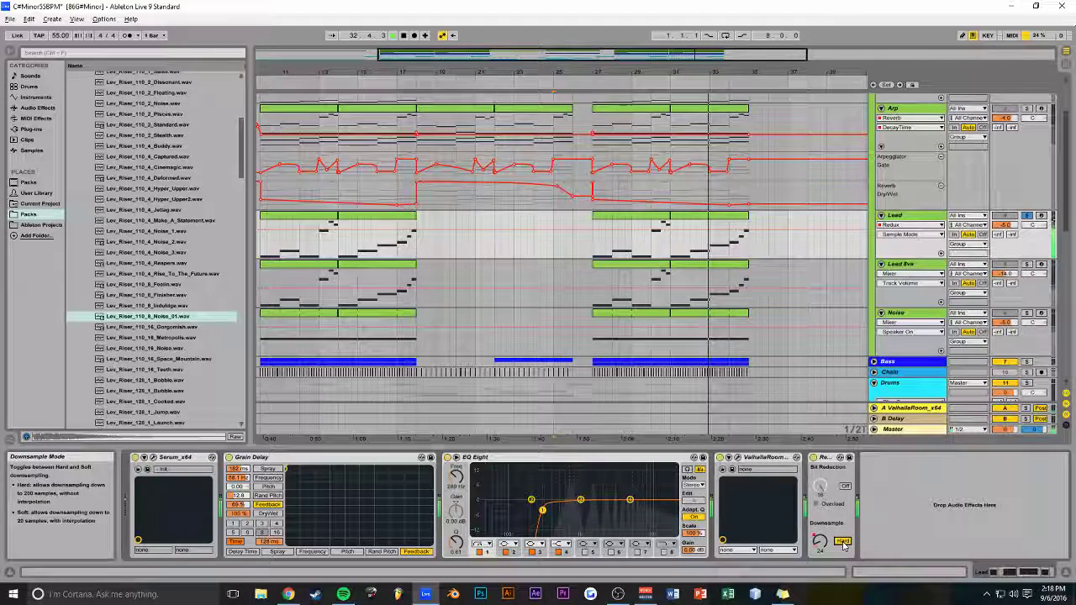
{"action": "left_click", "coordinate": [844, 542]}
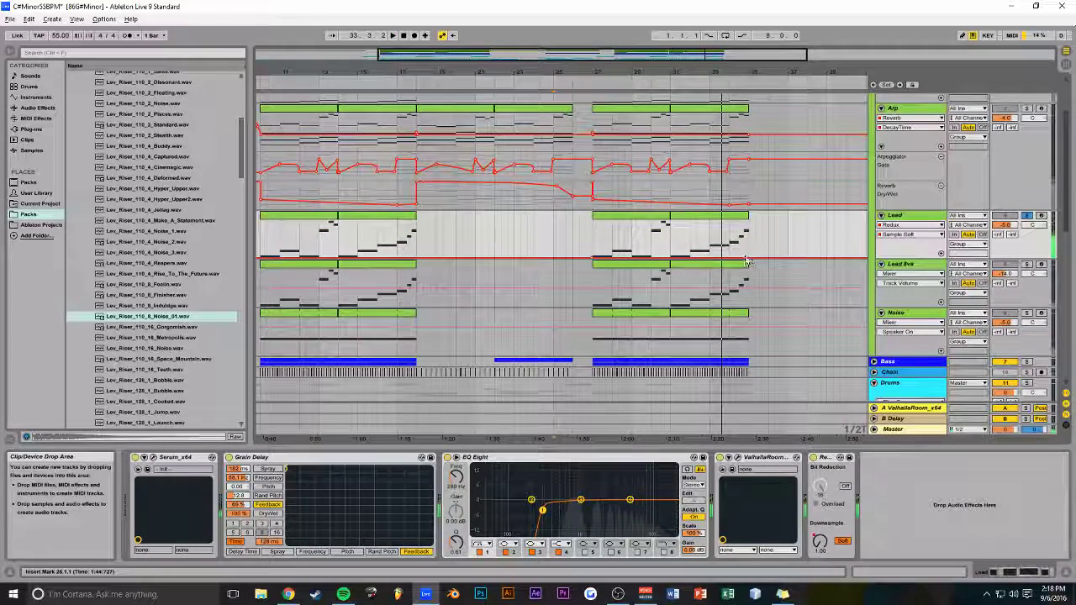
Raise the Lead's Redux Sample Soft automation towards 35.1.1 and audition it from 33.3.3 in solo and in the mix
{"action": "left_click", "coordinate": [727, 239]}
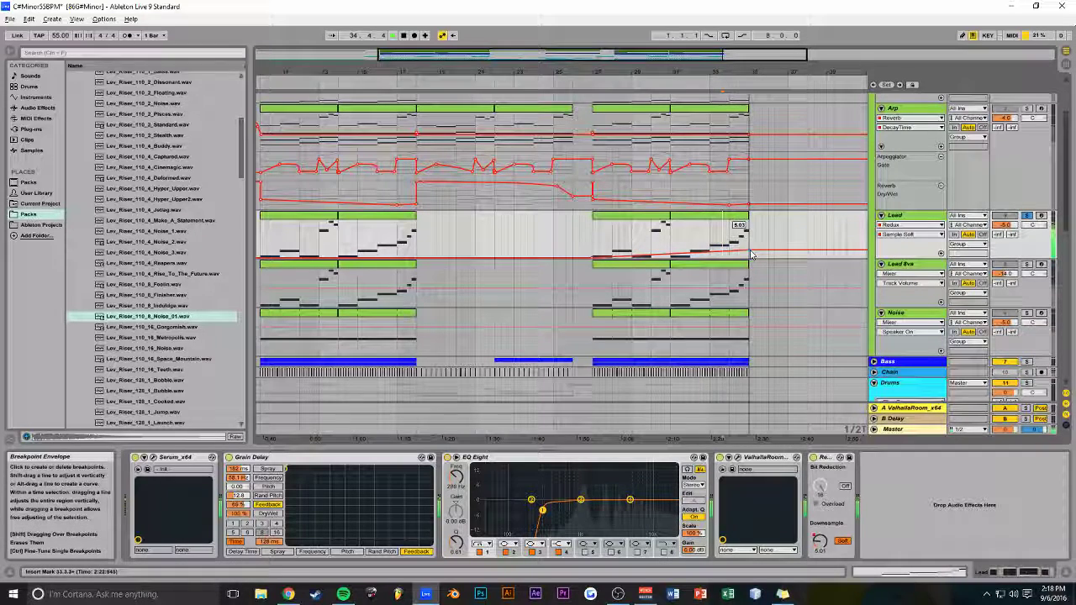
{"action": "key", "text": "space"}
{"action": "key", "text": "space"}
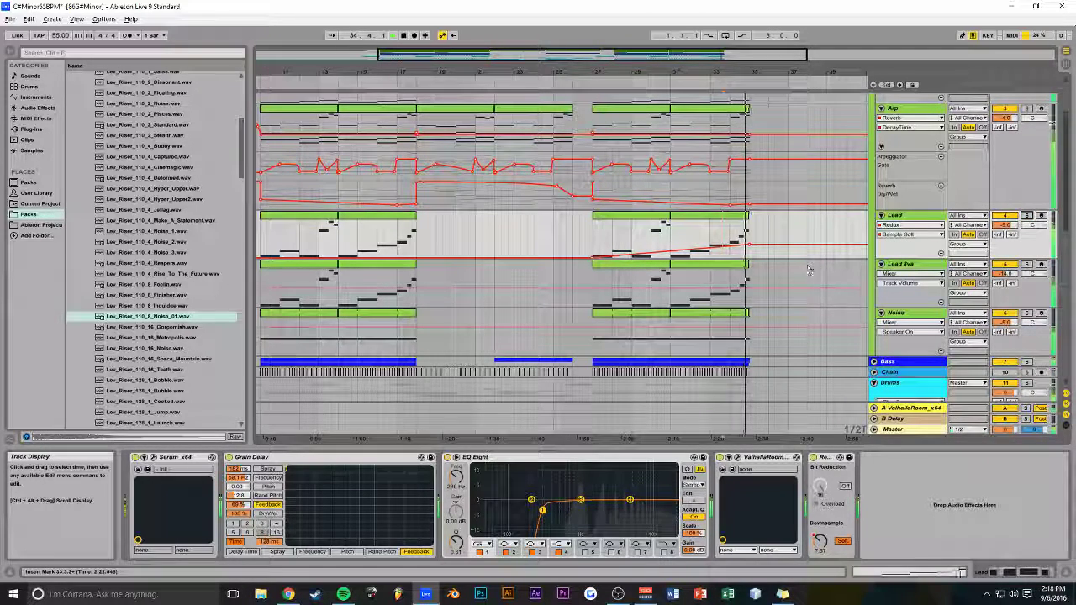
Try Redux bit reduction on the Lead with a changed bit depth
{"action": "left_click", "coordinate": [846, 487]}
{"action": "left_click_drag", "start_coordinate": [821, 487], "coordinate": [820, 496]}
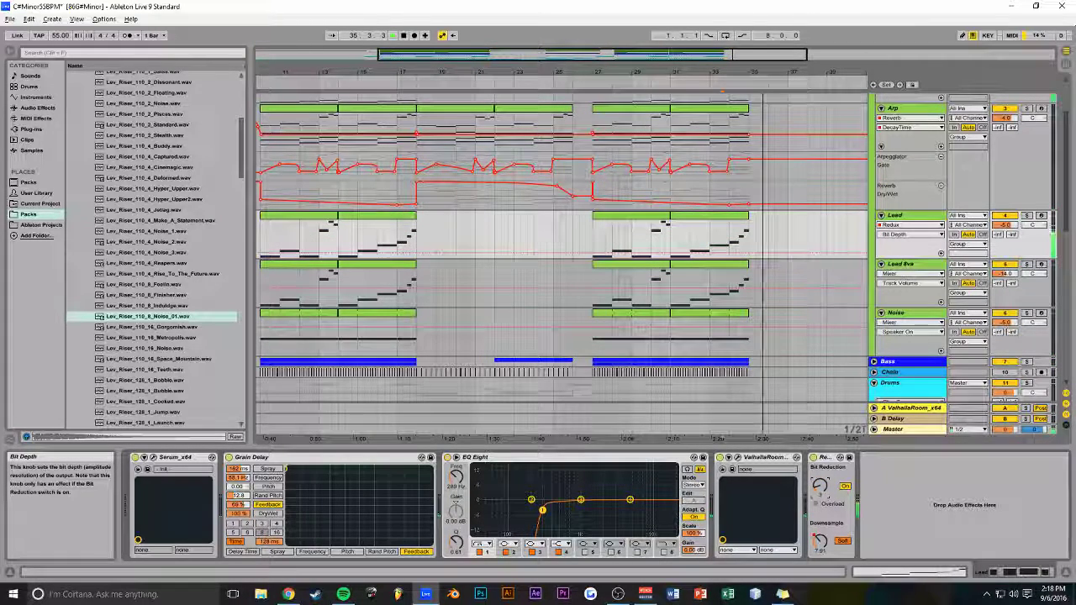
{"action": "left_click", "coordinate": [846, 487]}
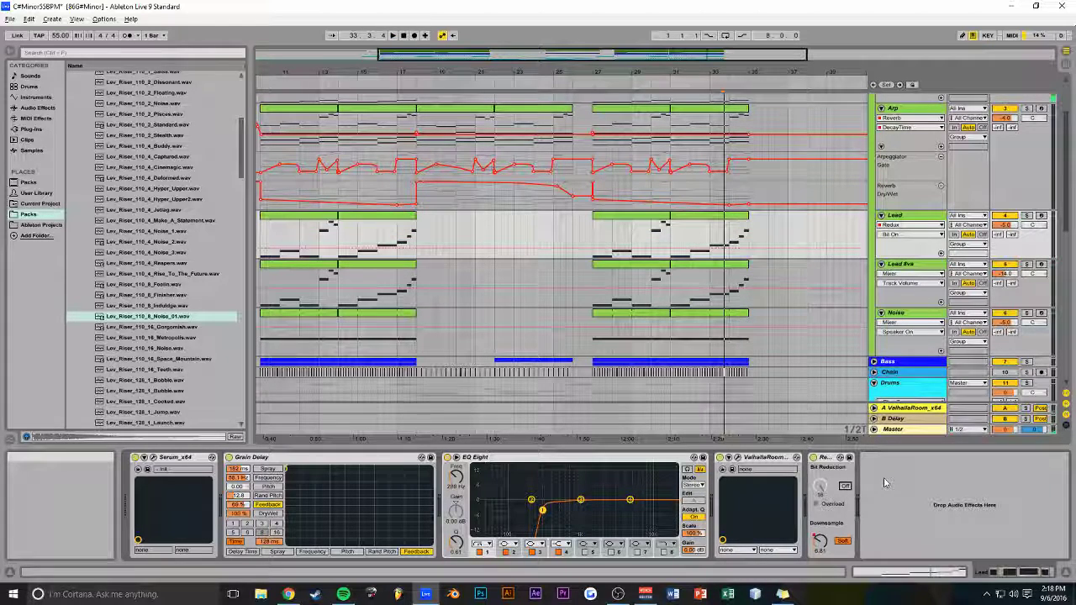
Save the project and replay the arrangement from 24.1.1
{"action": "key", "text": "ctrl+s"}
{"action": "left_click", "coordinate": [538, 222]}
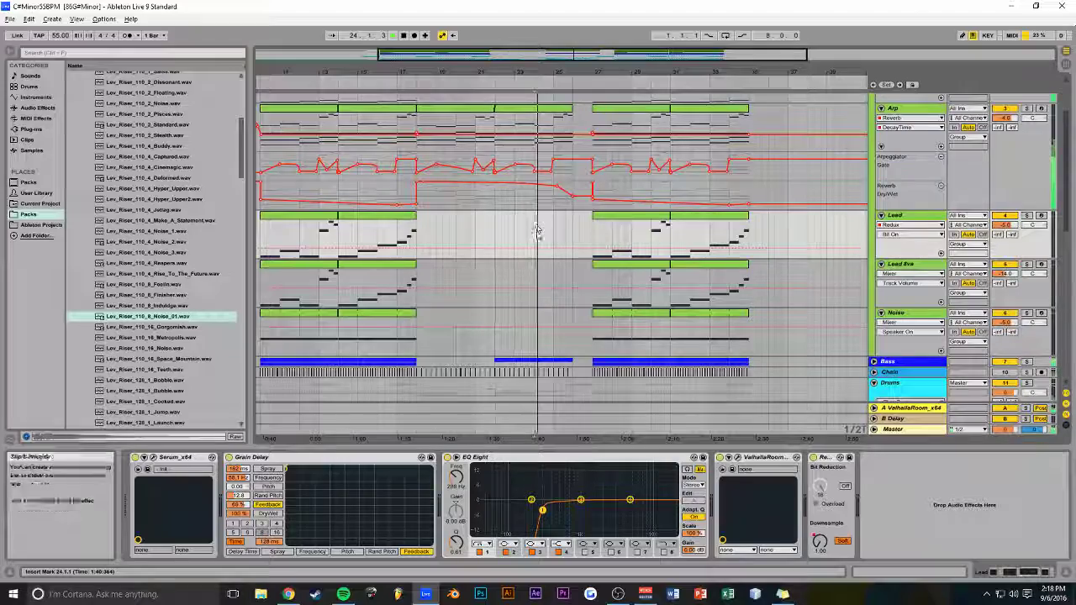
{"action": "scroll", "coordinate": [535, 271], "scroll_direction": "up", "scroll_amount": 2}
{"action": "scroll", "coordinate": [528, 271], "scroll_direction": "up", "scroll_amount": 1}
{"action": "left_click_drag", "start_coordinate": [460, 73], "coordinate": [462, 25]}
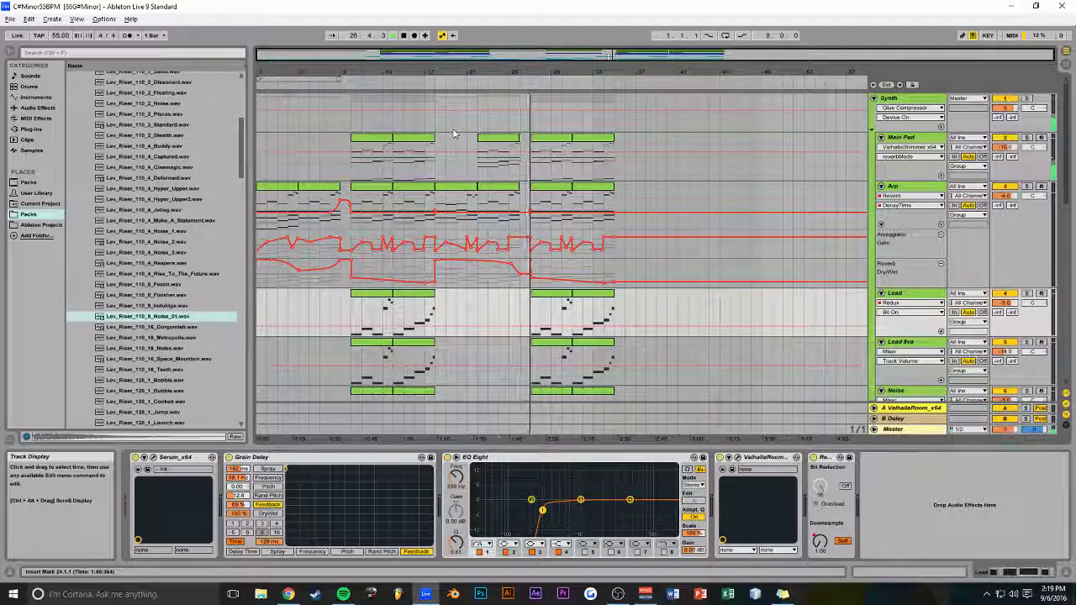
Adjust the fade-in slope of the Huge Rev Snare clip ending at 27.1.1 and replay from 26.1.1
{"action": "left_click_drag", "start_coordinate": [475, 56], "coordinate": [557, 119]}
{"action": "scroll", "coordinate": [528, 244], "scroll_direction": "down", "scroll_amount": 8}
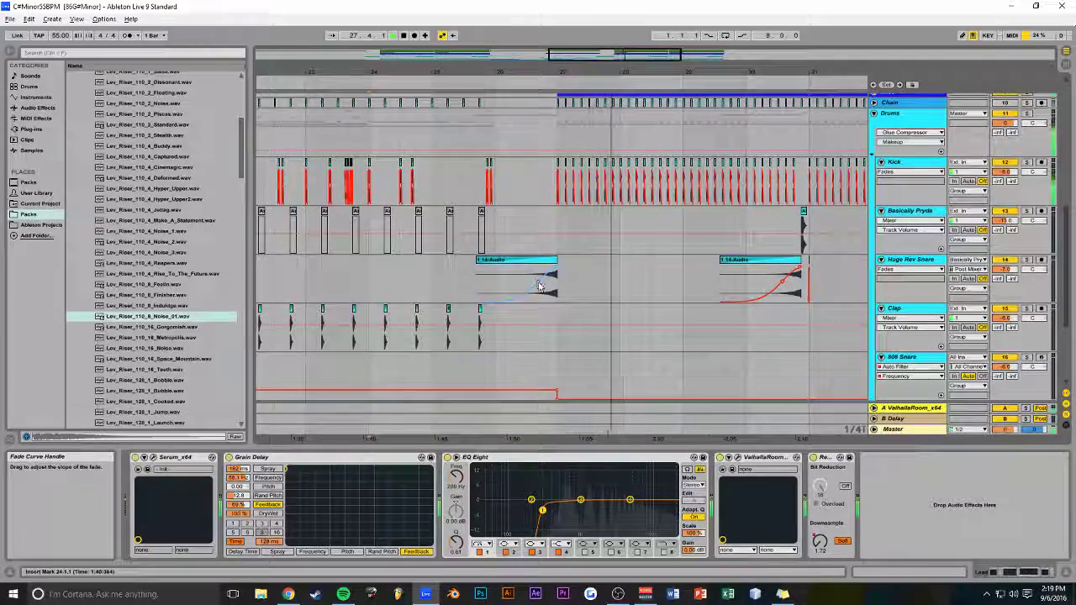
{"action": "left_click", "coordinate": [511, 281]}
{"action": "left_click", "coordinate": [493, 244]}
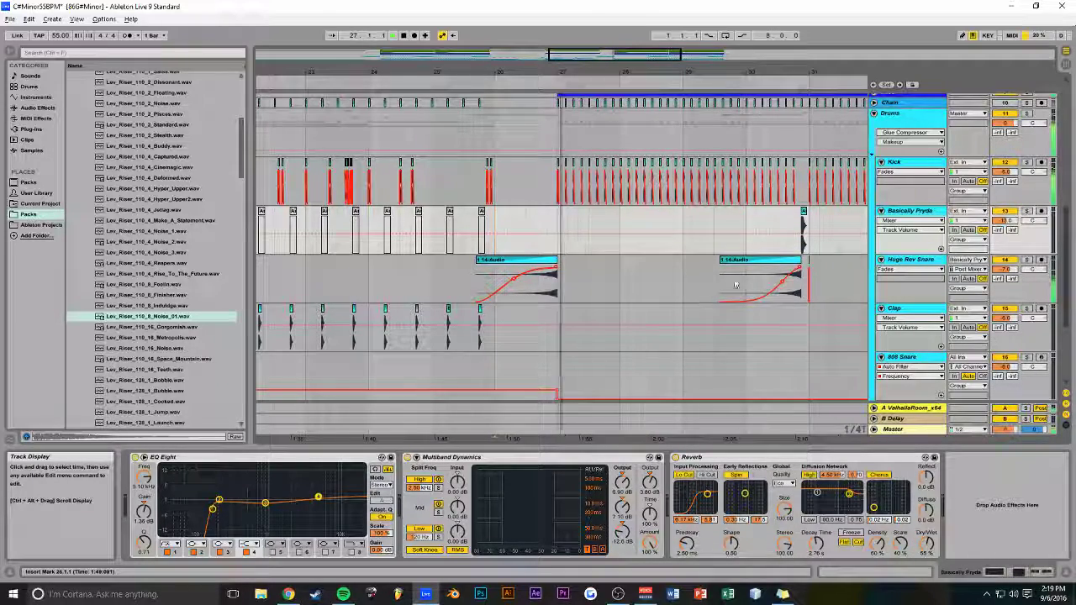
{"action": "left_click", "coordinate": [591, 261]}
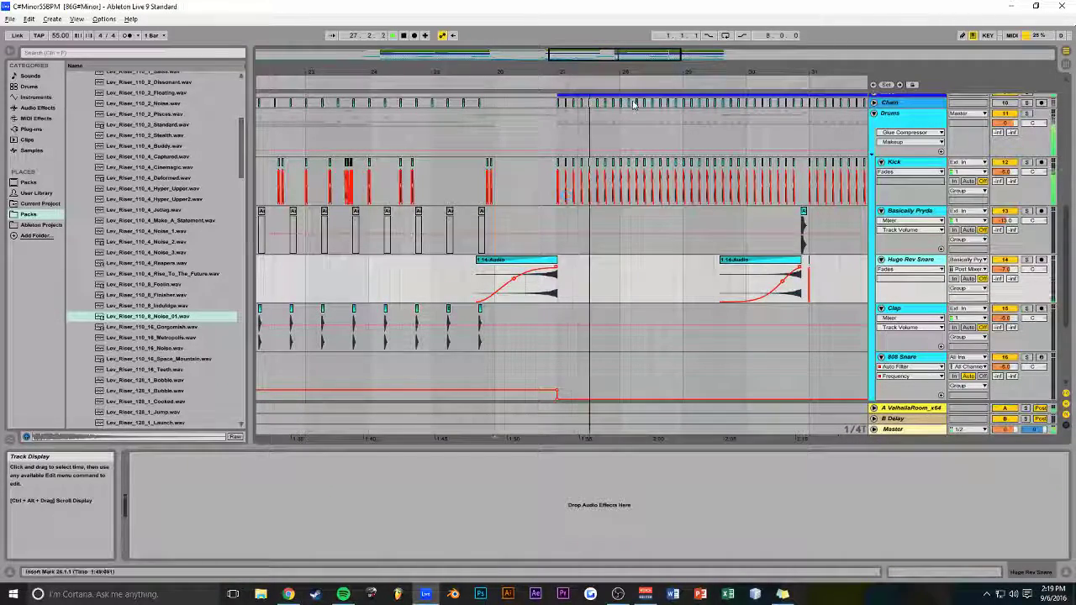
{"action": "left_click_drag", "start_coordinate": [617, 54], "coordinate": [617, 17]}
{"action": "scroll", "coordinate": [677, 219], "scroll_direction": "up", "scroll_amount": 10}
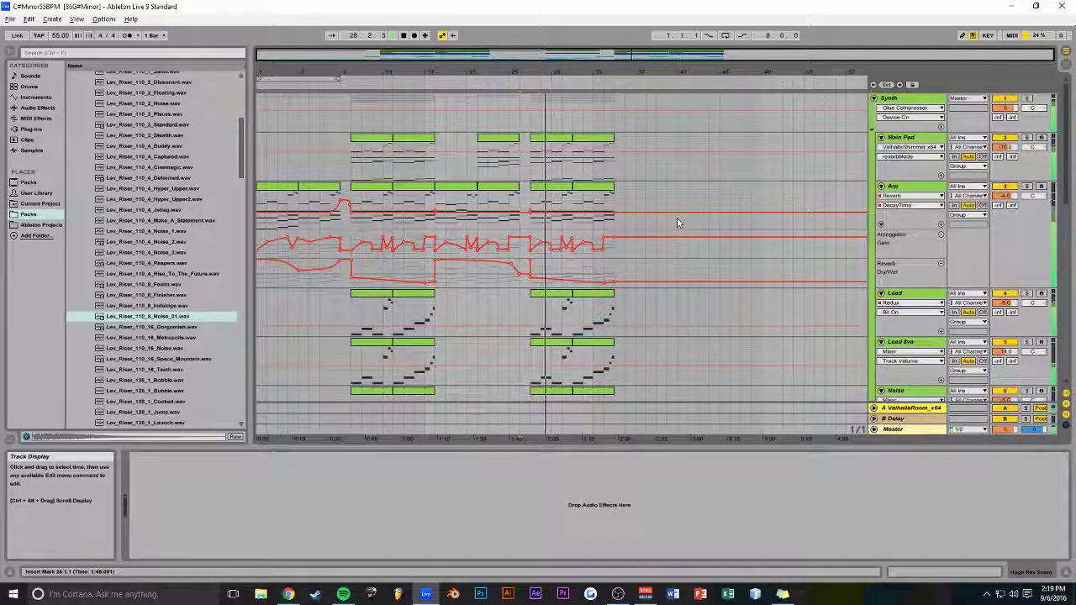
{"action": "key", "text": "alt+Tab"}
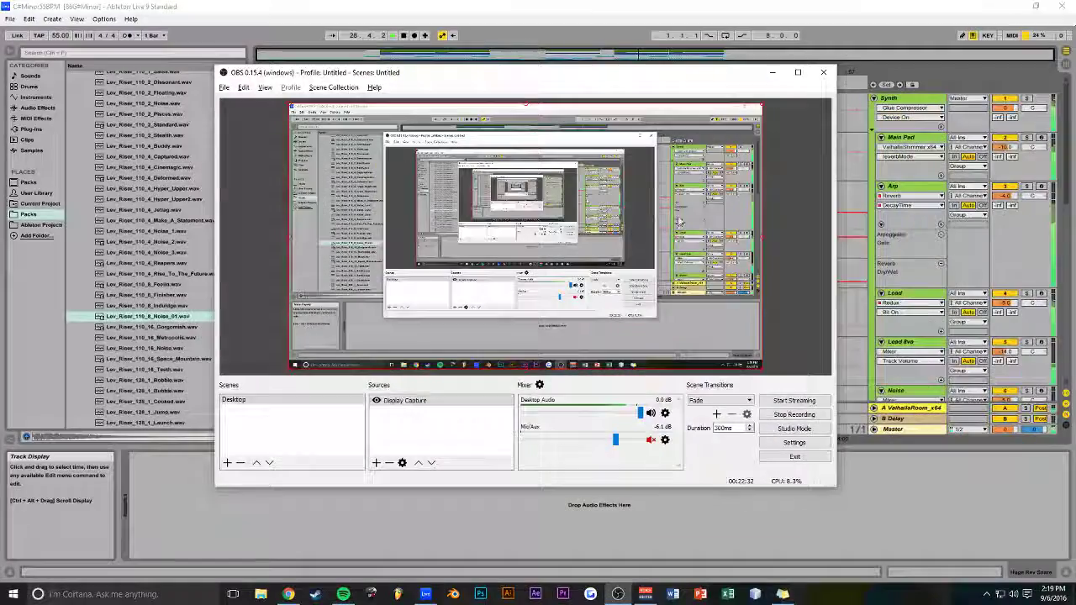
{"action": "key", "text": "alt+Tab"}
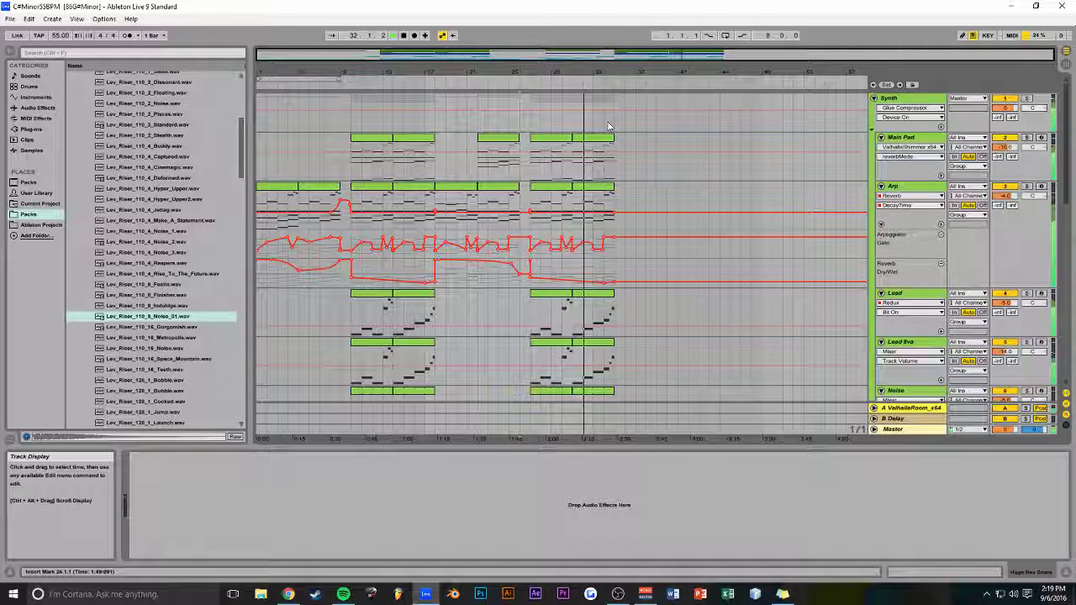
{"action": "left_click_drag", "start_coordinate": [1053, 54], "coordinate": [808, 55]}
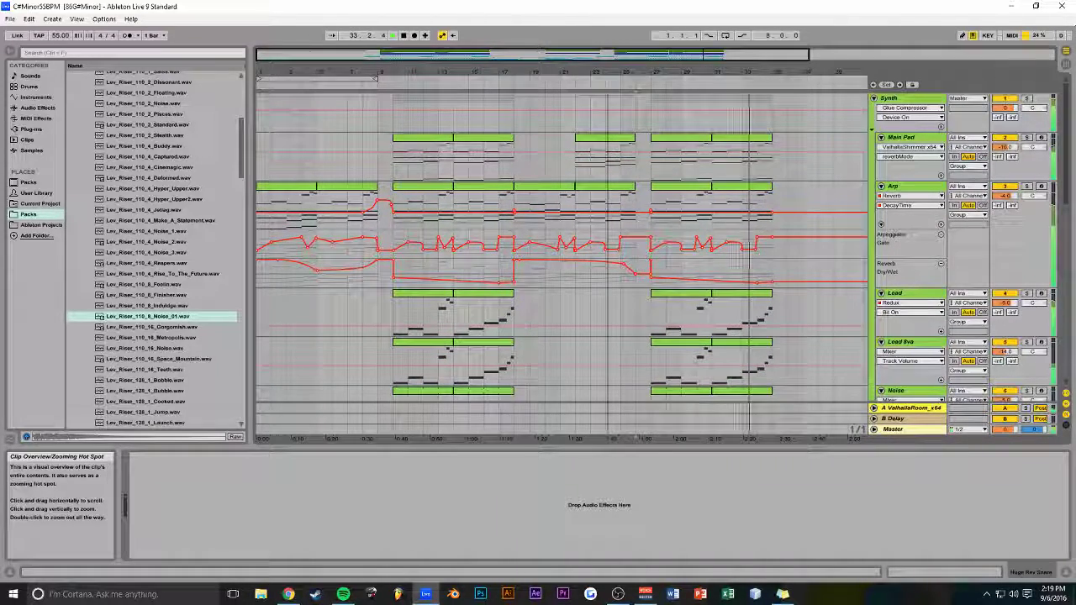
{"action": "left_click_drag", "start_coordinate": [618, 59], "coordinate": [751, 59]}
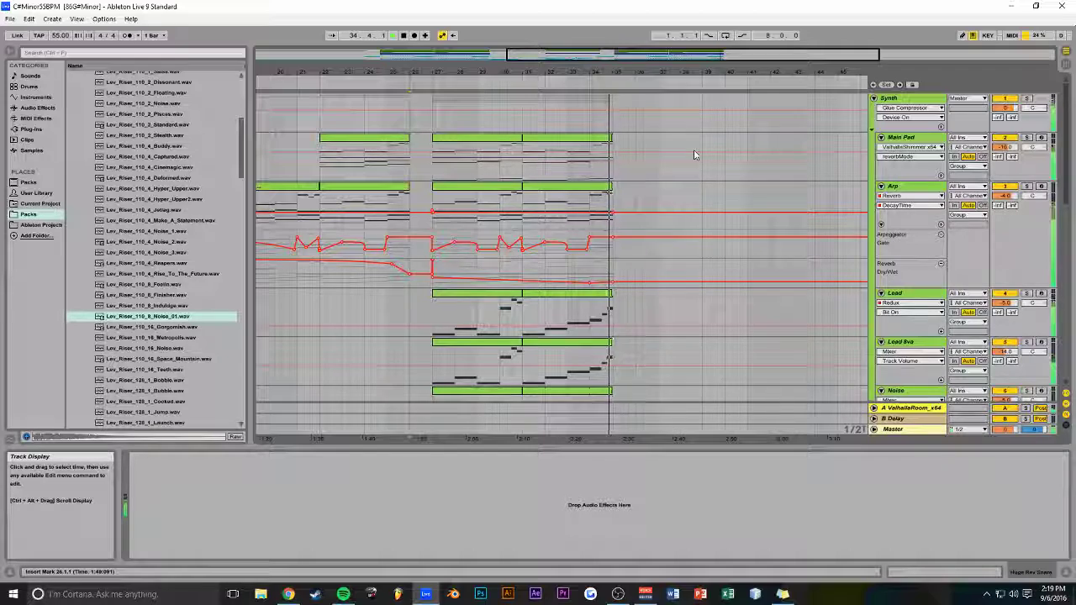
{"action": "left_click_drag", "start_coordinate": [618, 57], "coordinate": [607, 23]}
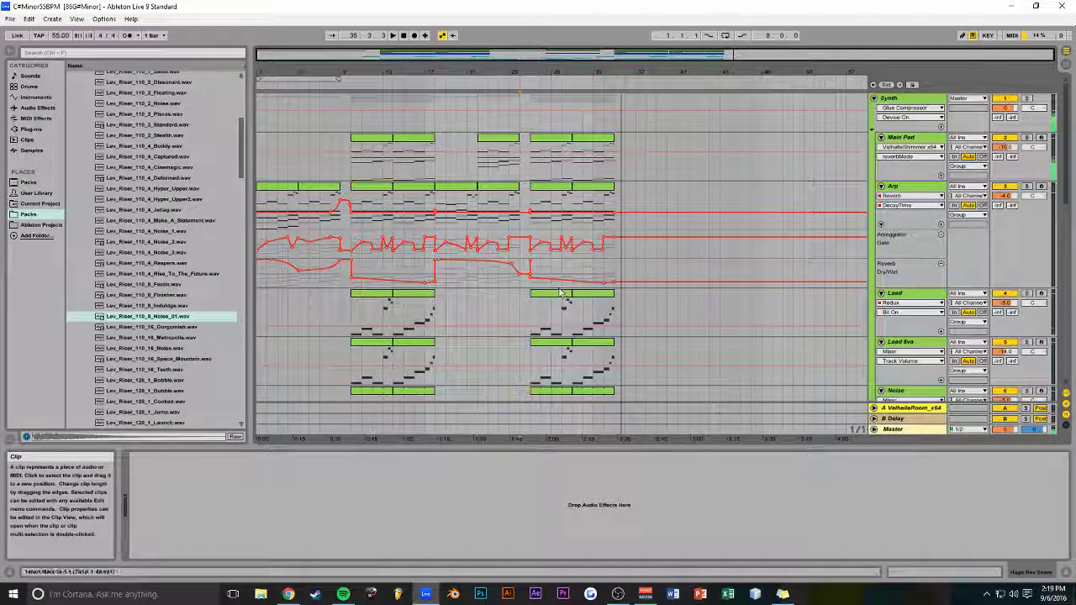